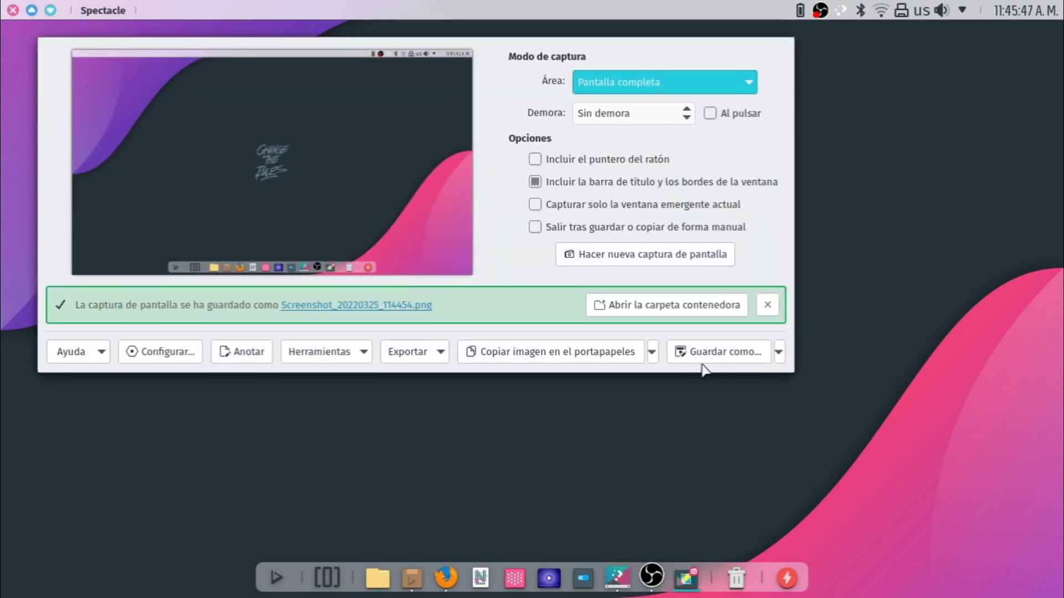
- Save the captured screenshot as Screenshot_20220325_114543.png in the Imágenes folder
{"action": "left_click", "coordinate": [715, 351]}
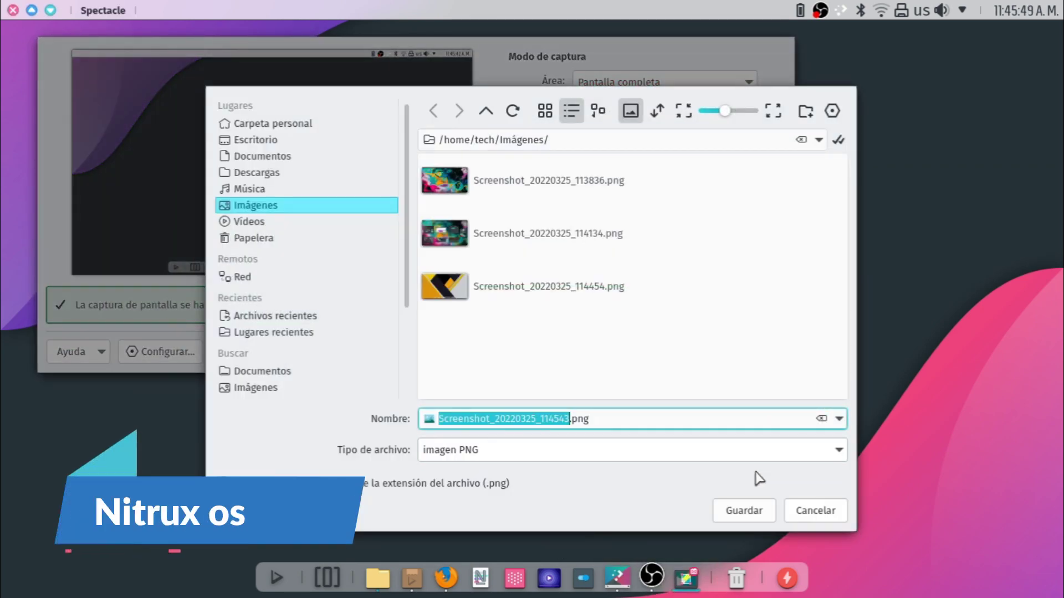
{"action": "left_click", "coordinate": [748, 510]}
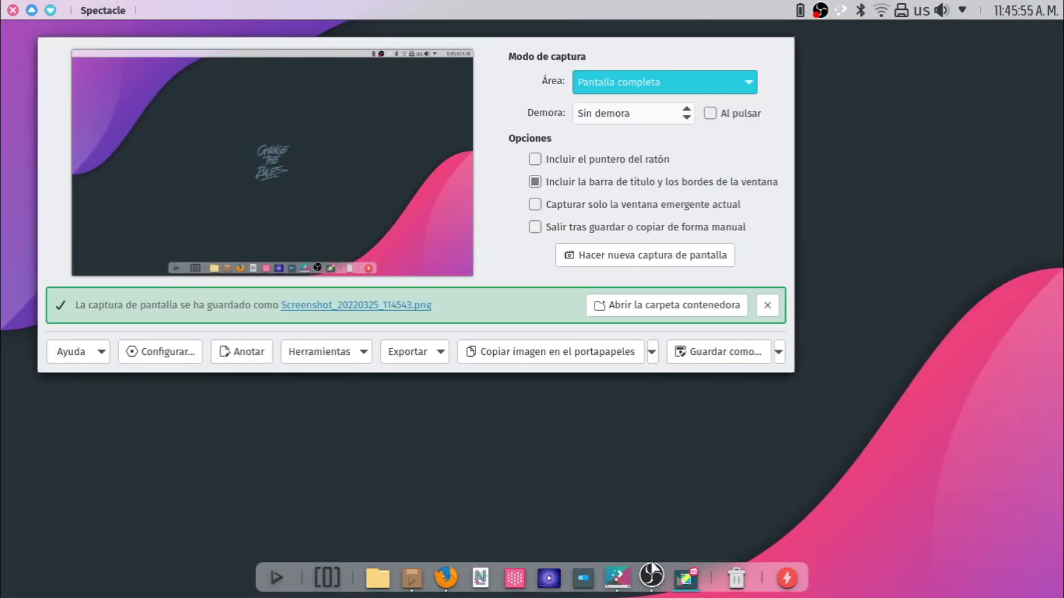
- Switch to Firefox, play the YouTube video "Estos Perros Están Prohibidos en Todo el Mundo" and mute the system sound
{"action": "left_click", "coordinate": [446, 578]}
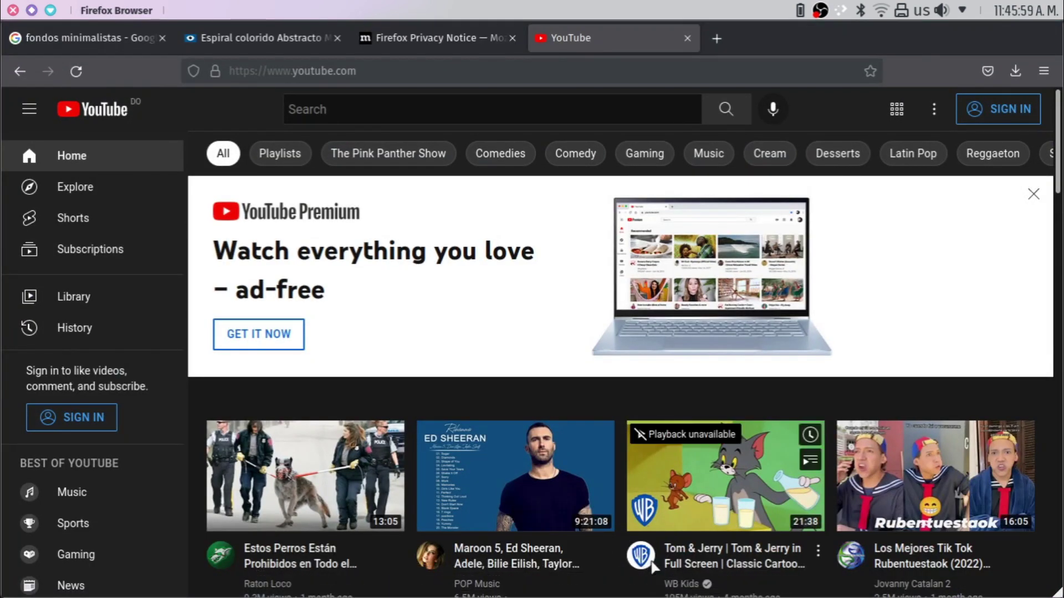
{"action": "left_click", "coordinate": [305, 476]}
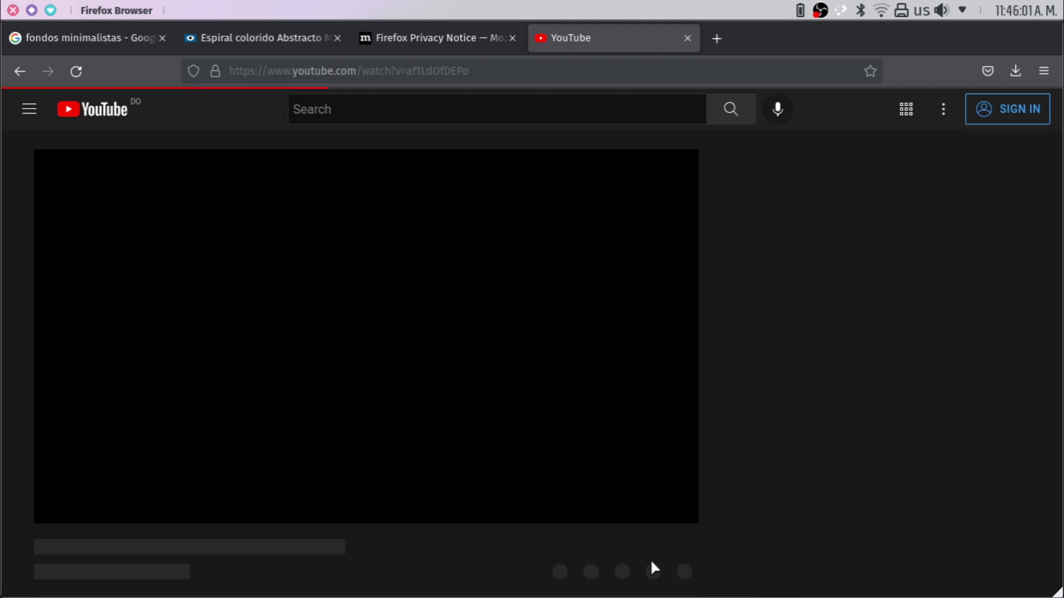
{"action": "key", "text": "XF86AudioMute"}
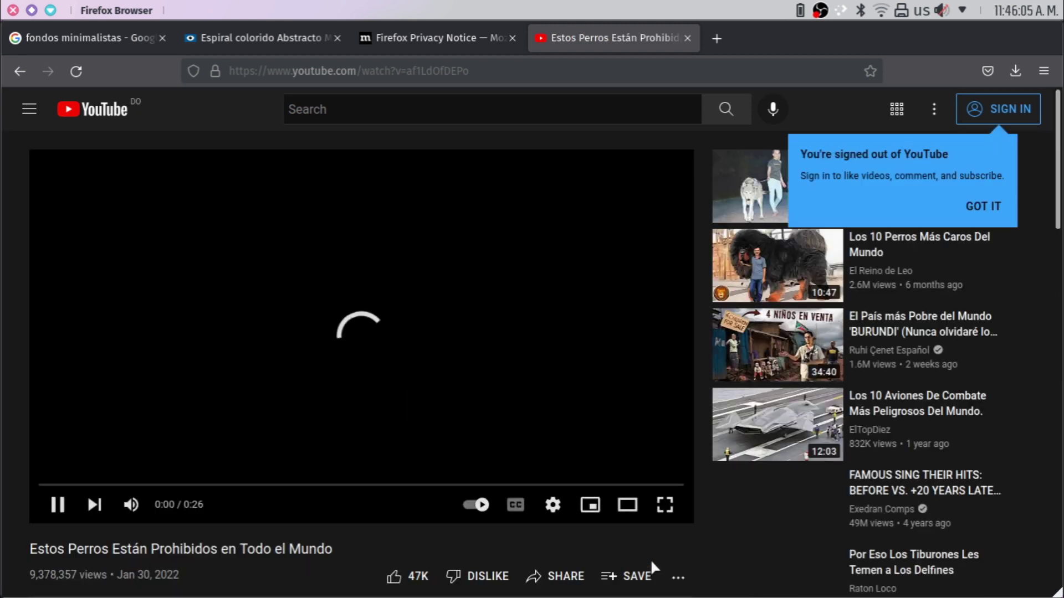
{"action": "mouse_move", "coordinate": [723, 588]}
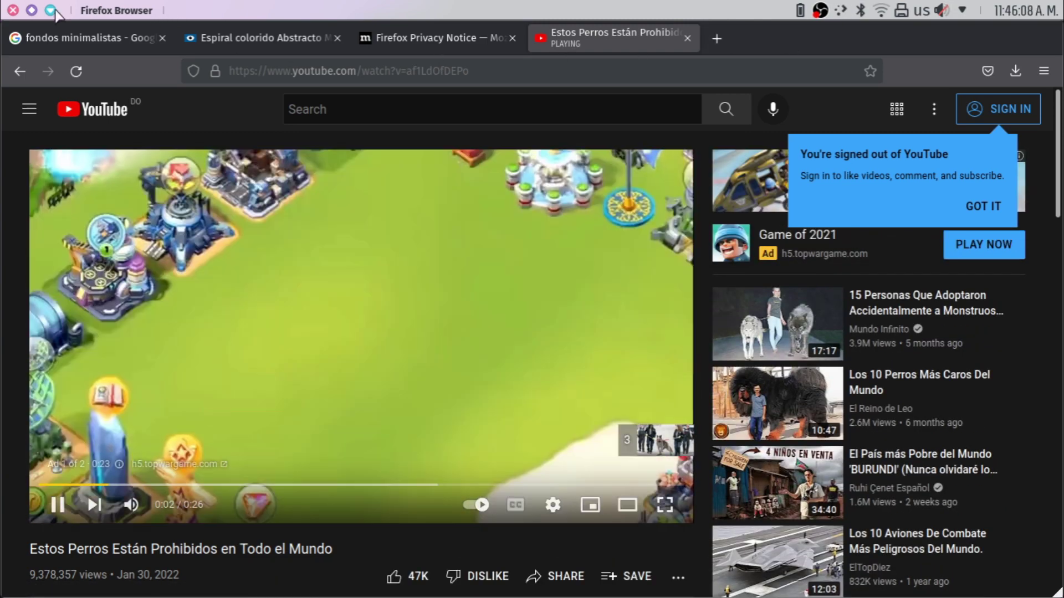
- Close the Firefox window and the Índice file manager window
{"action": "left_click", "coordinate": [12, 10]}
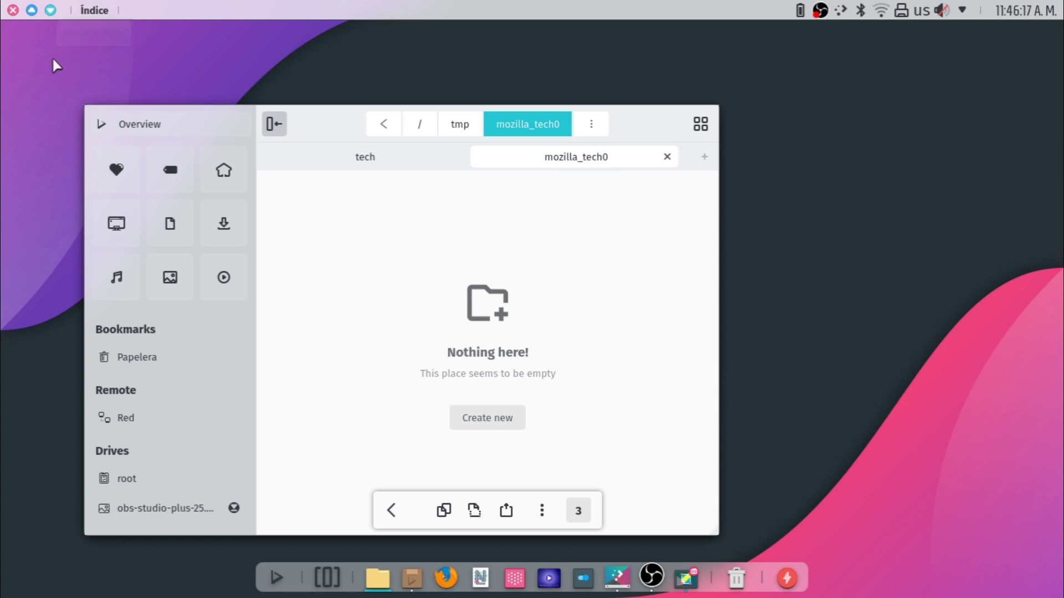
{"action": "left_click", "coordinate": [13, 8]}
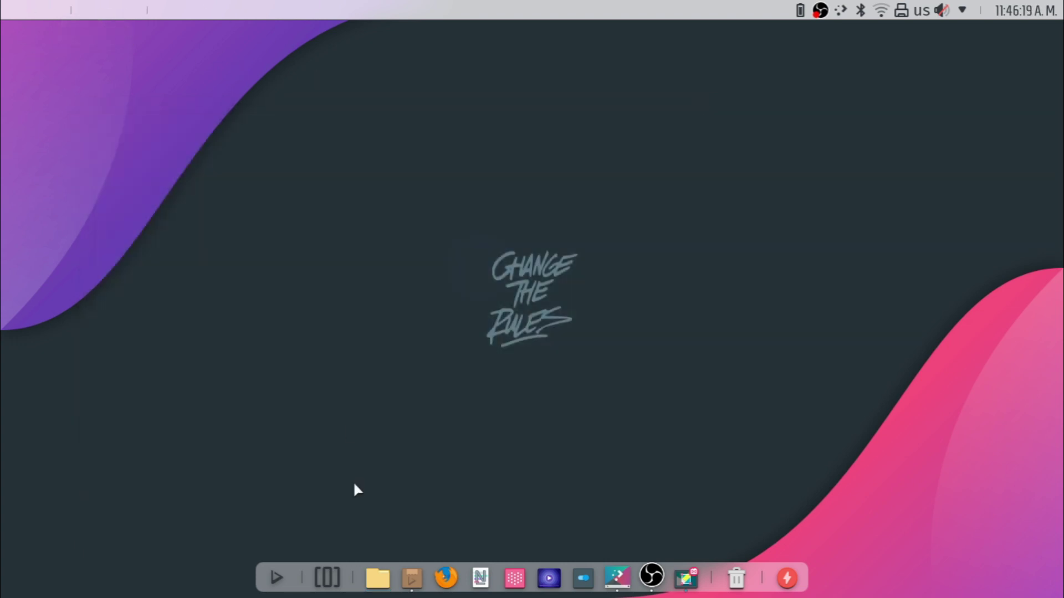
- Look at the overview of open windows, show the OBS window and hide it again to reveal the desktop
{"action": "left_click", "coordinate": [314, 565]}
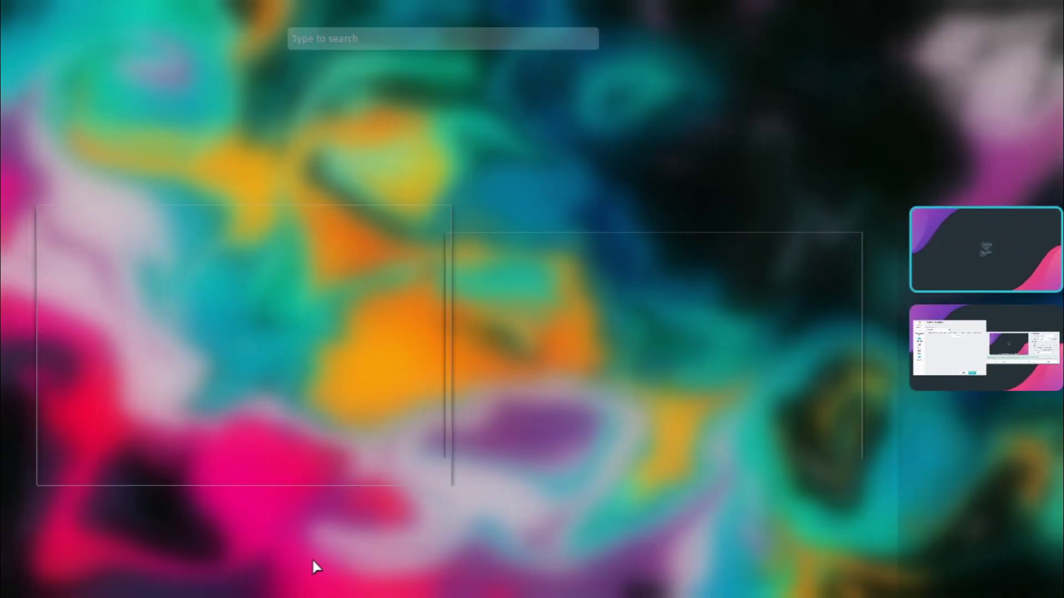
{"action": "left_click", "coordinate": [314, 569]}
{"action": "left_click", "coordinate": [663, 561]}
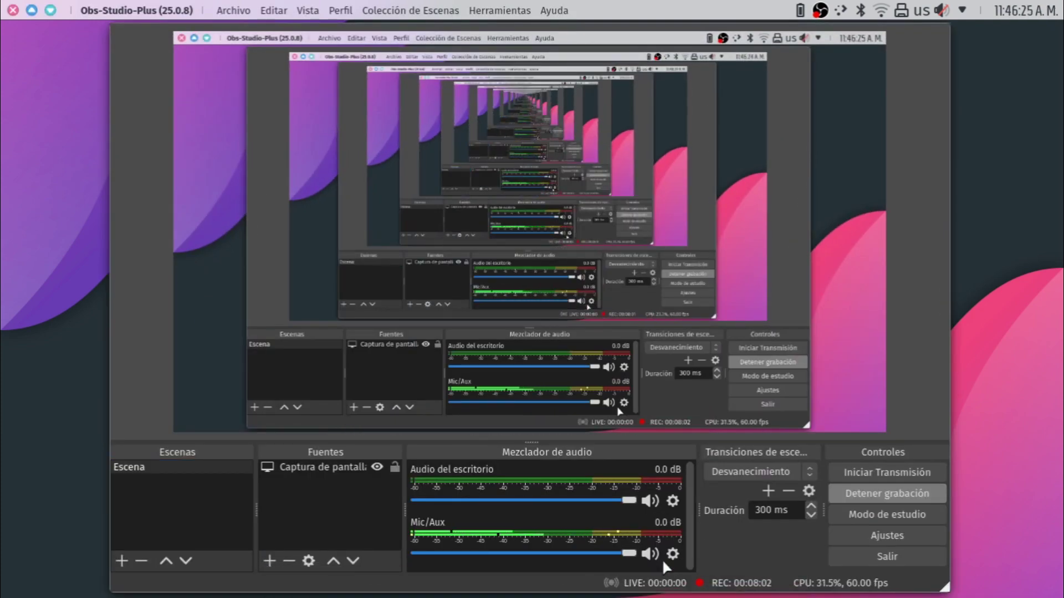
{"action": "left_click", "coordinate": [12, 10]}
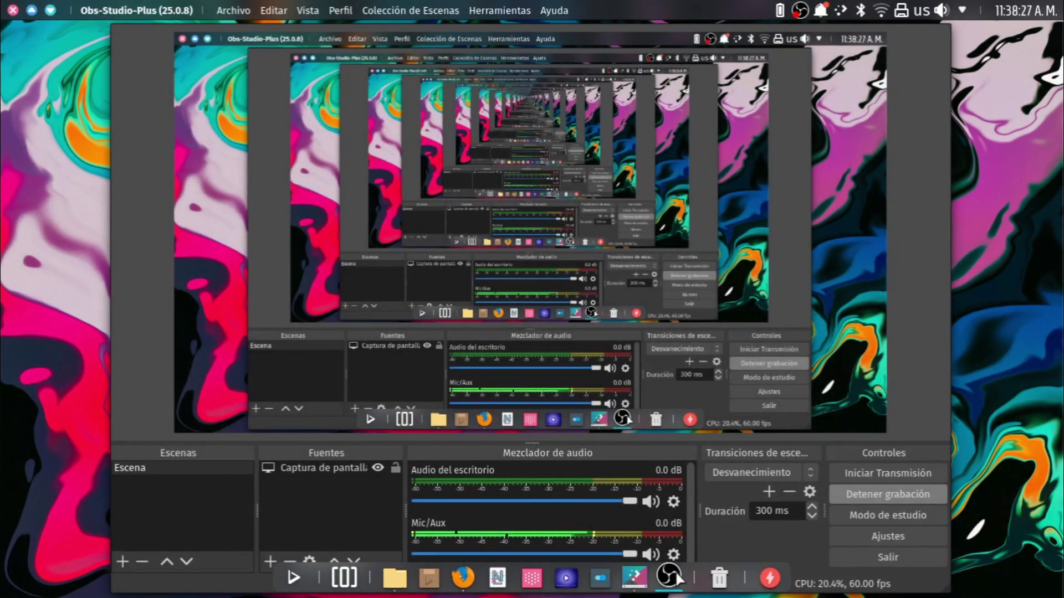
{"action": "left_click", "coordinate": [676, 575]}
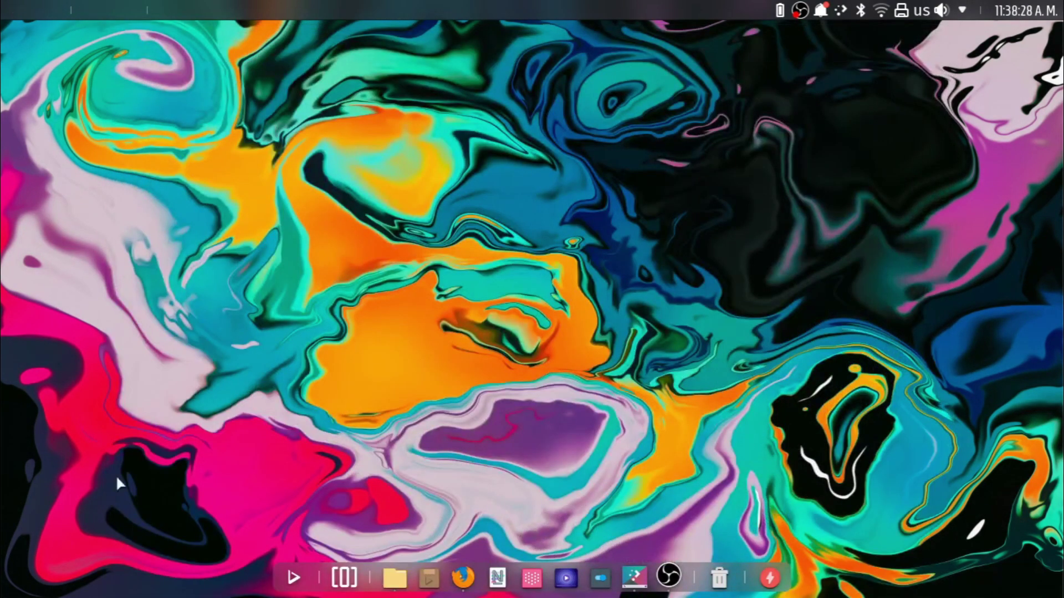
- View the calendar attached to the system clock and dismiss it
{"action": "left_click", "coordinate": [1046, 7]}
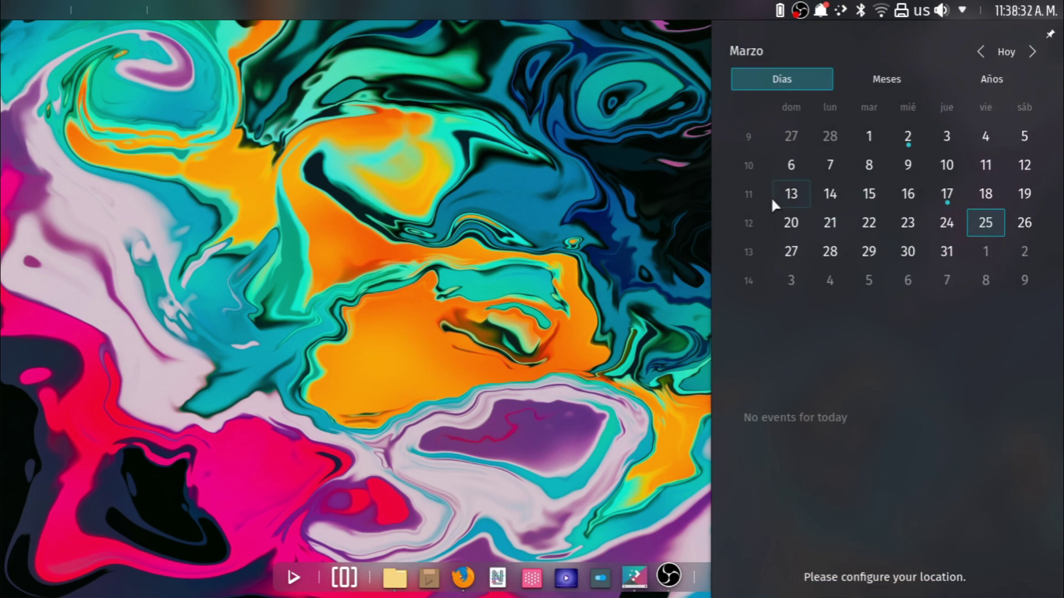
{"action": "left_click", "coordinate": [524, 261]}
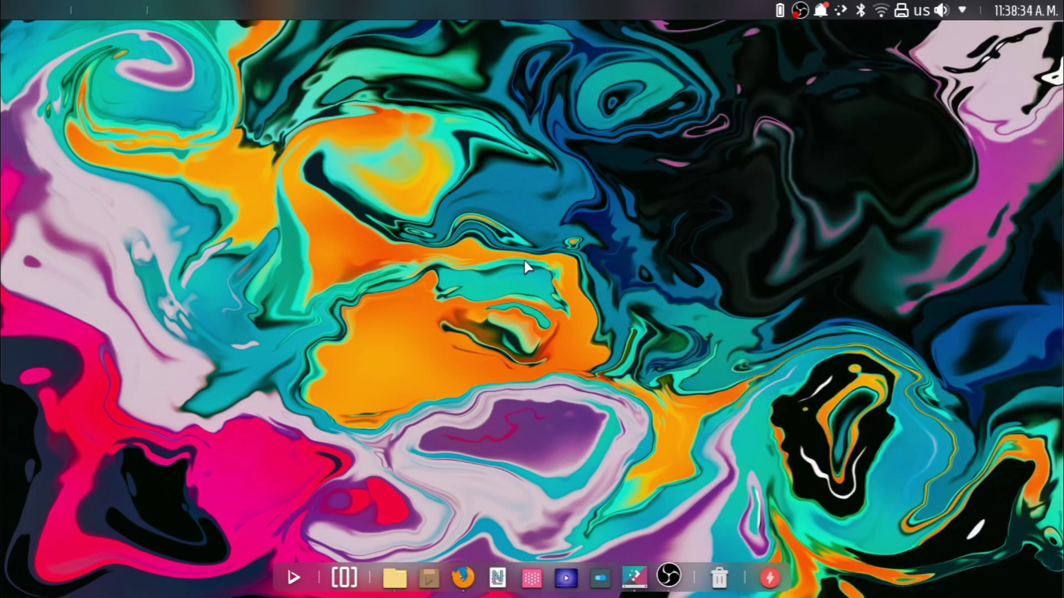
- Take a full-screen screenshot, save it as Screenshot_20220325_113836.png in Imágenes, and minimise Spectacle
{"action": "key", "text": "Print"}
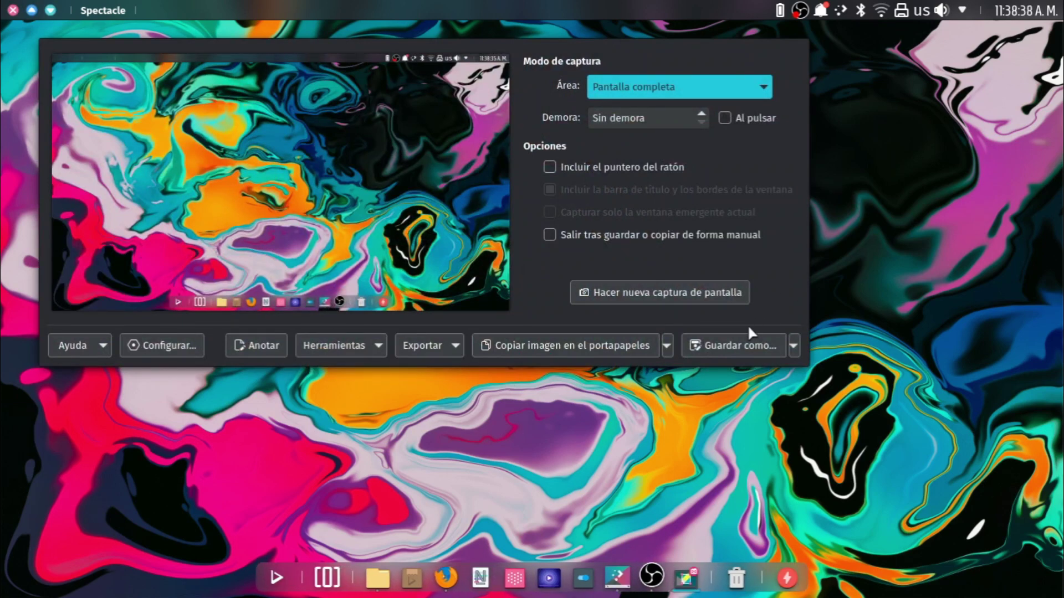
{"action": "left_click", "coordinate": [754, 345]}
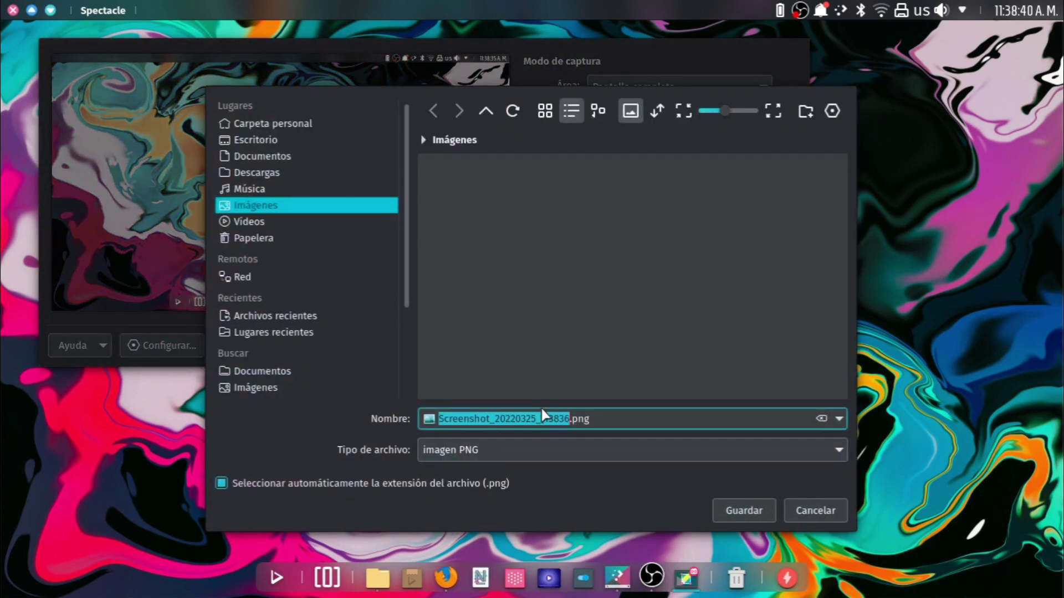
{"action": "left_click", "coordinate": [737, 506]}
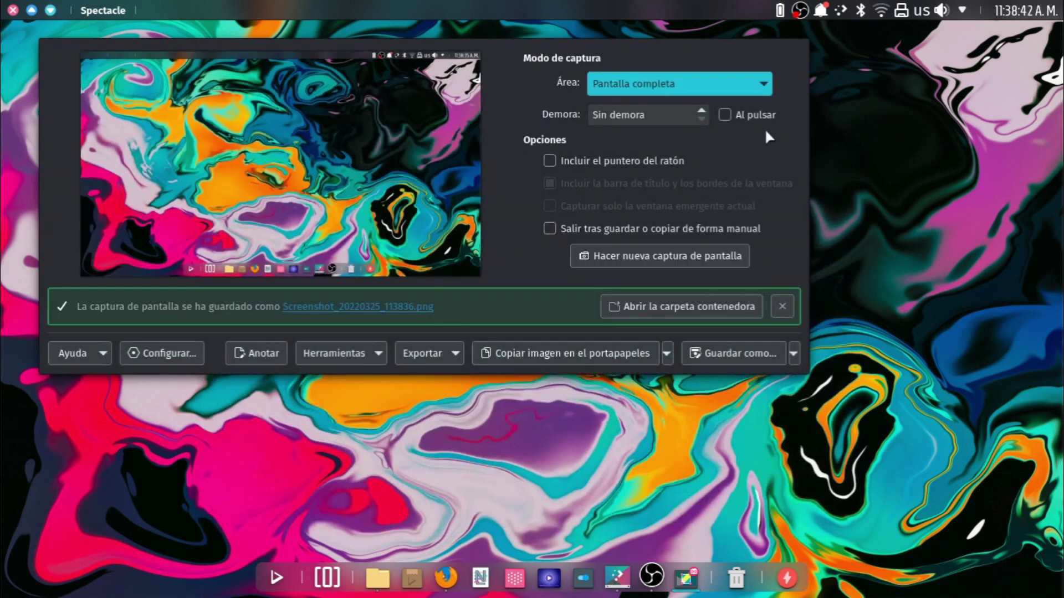
{"action": "left_click", "coordinate": [827, 354]}
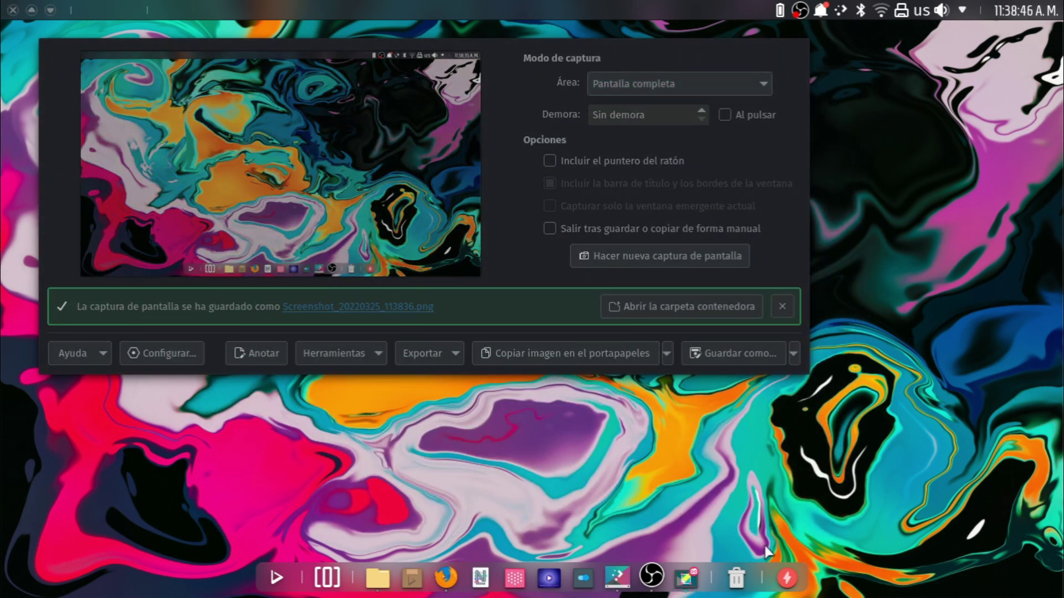
{"action": "left_click", "coordinate": [690, 574]}
{"action": "left_click", "coordinate": [691, 574]}
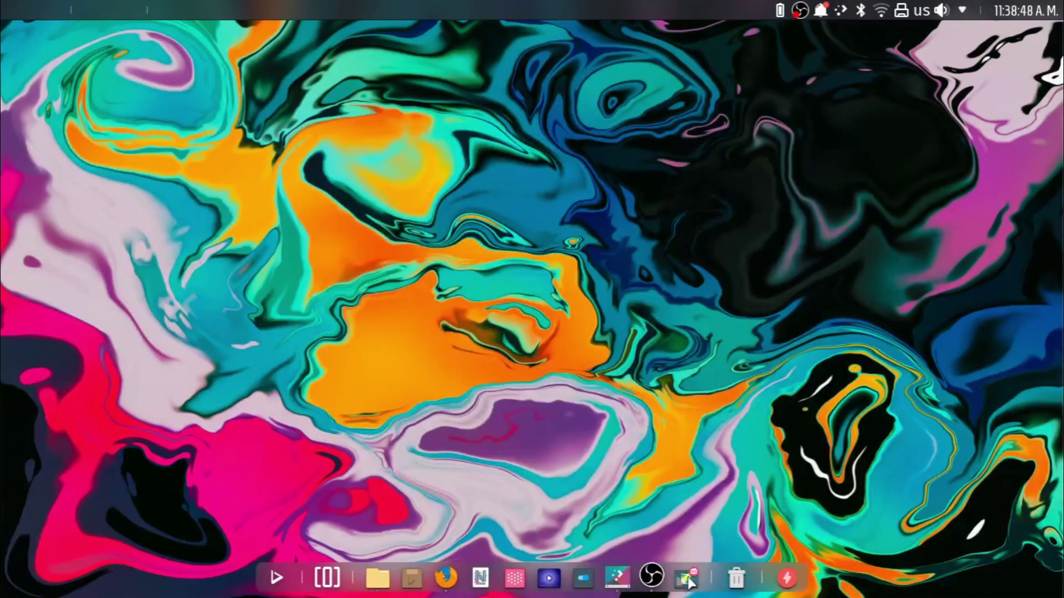
- Launch the Ark archive manager from the full list of applications
{"action": "left_click", "coordinate": [276, 580]}
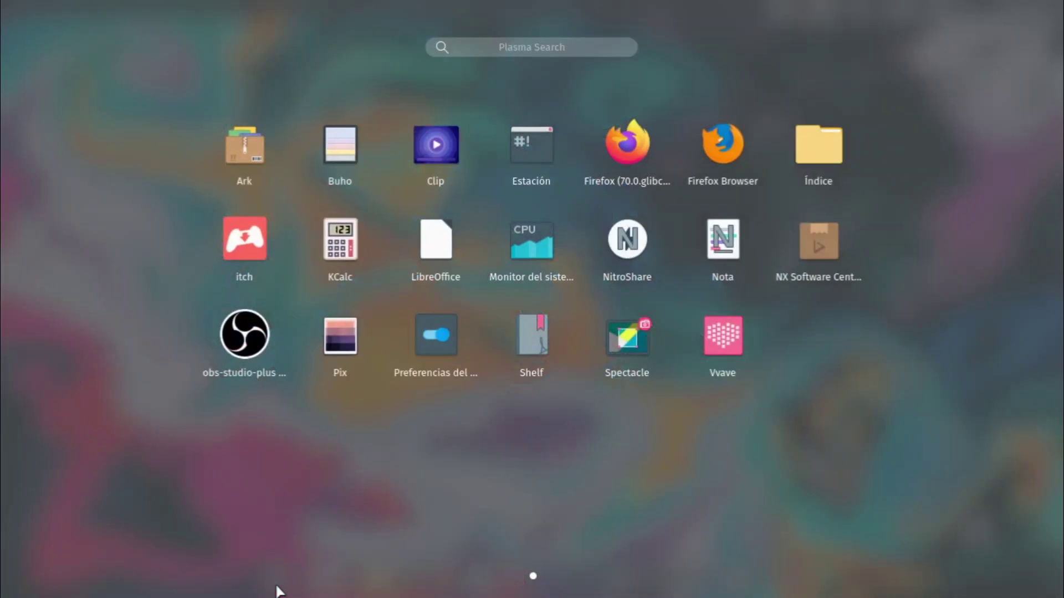
{"action": "left_click", "coordinate": [257, 173]}
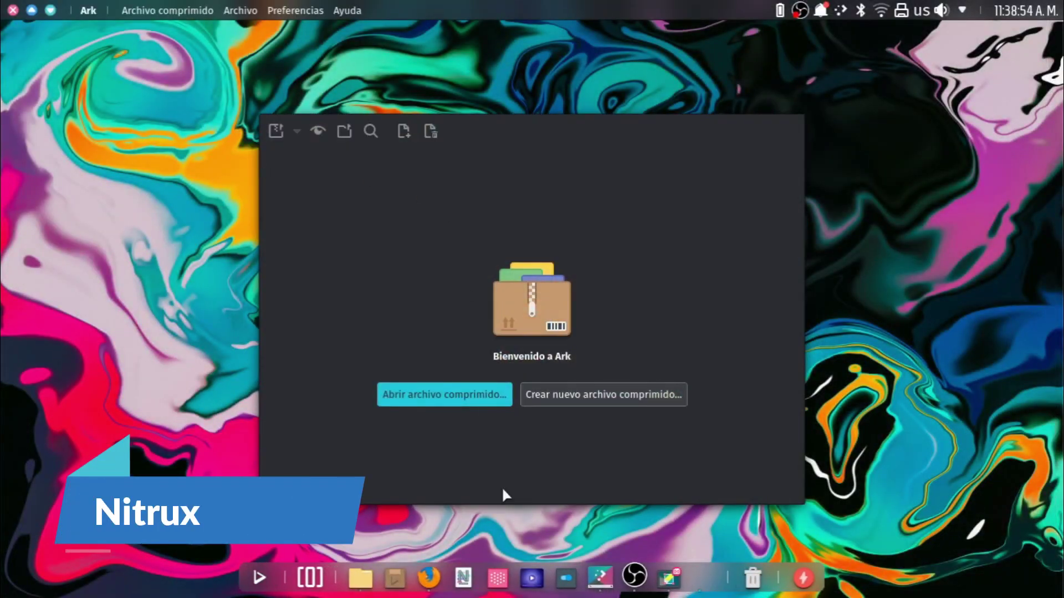
- Launch the Estación terminal, shift its window up over Ark, and close the terminal
{"action": "left_click", "coordinate": [265, 583]}
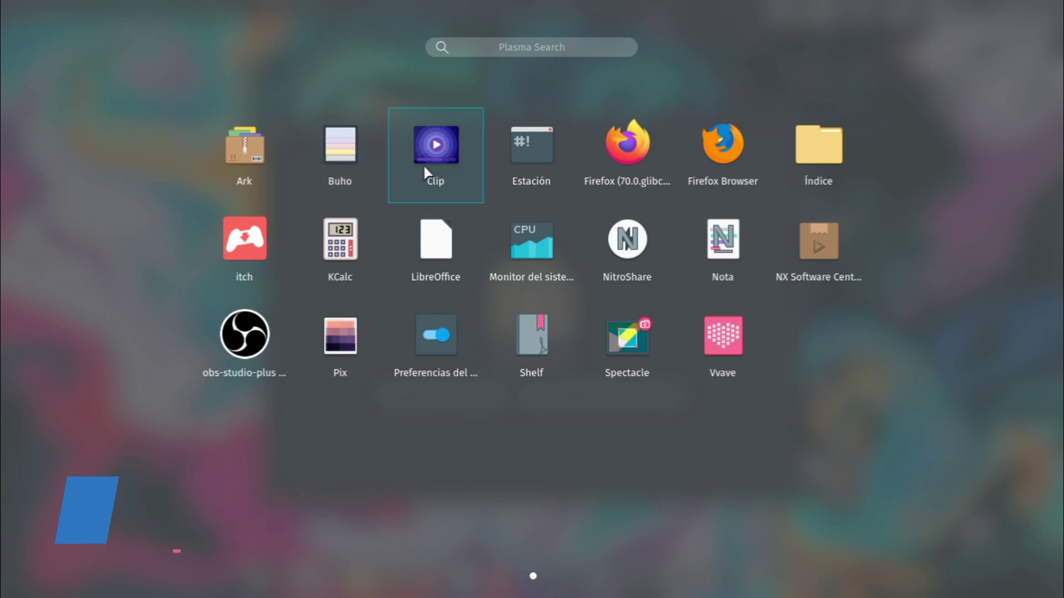
{"action": "left_click", "coordinate": [508, 170]}
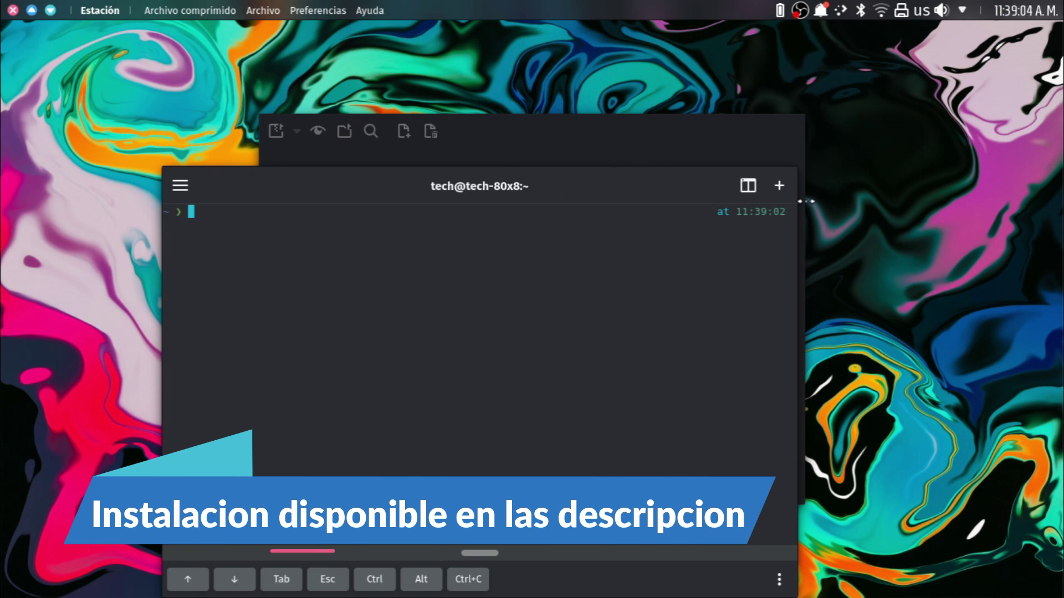
{"action": "left_click_drag", "start_coordinate": [554, 182], "coordinate": [441, 143]}
{"action": "left_click", "coordinate": [31, 10]}
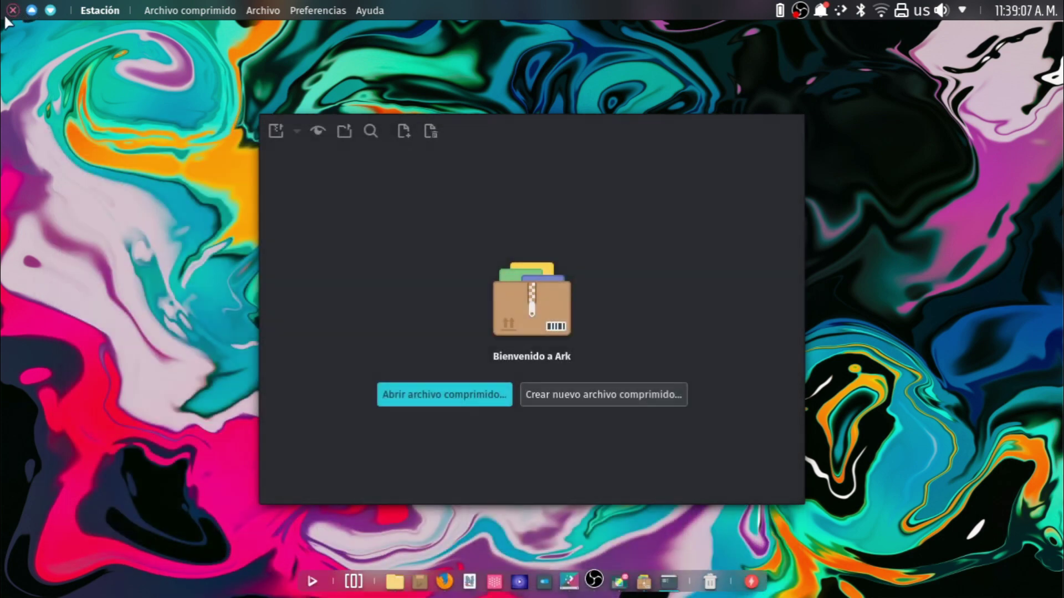
- Reposition the Ark window slightly lower on the desktop, hide and restore it, and close Ark
{"action": "left_click_drag", "start_coordinate": [544, 115], "coordinate": [488, 134]}
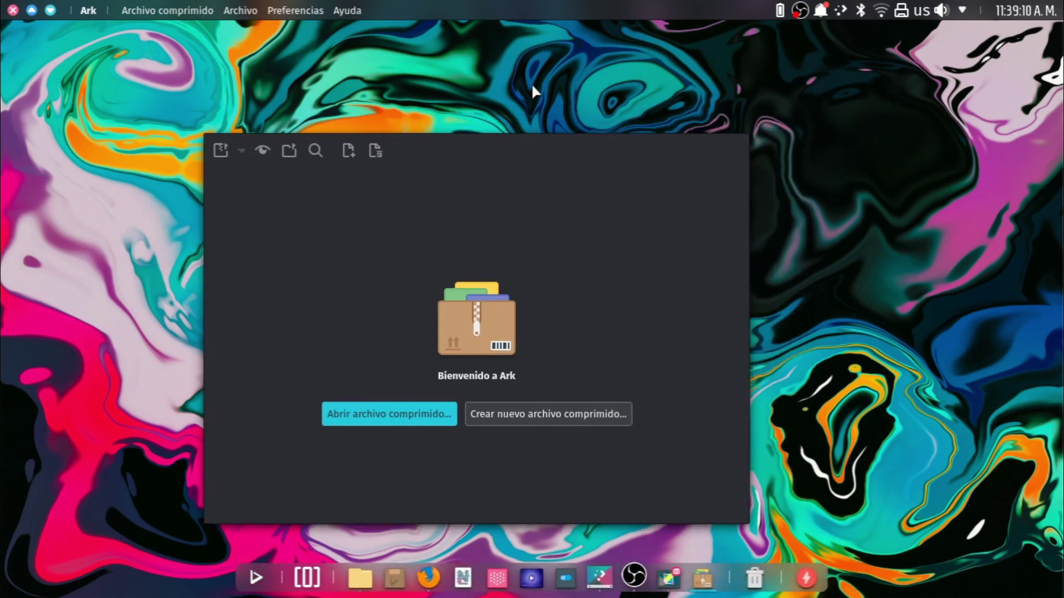
{"action": "scroll", "coordinate": [637, 74], "scroll_direction": "down", "scroll_amount": 1}
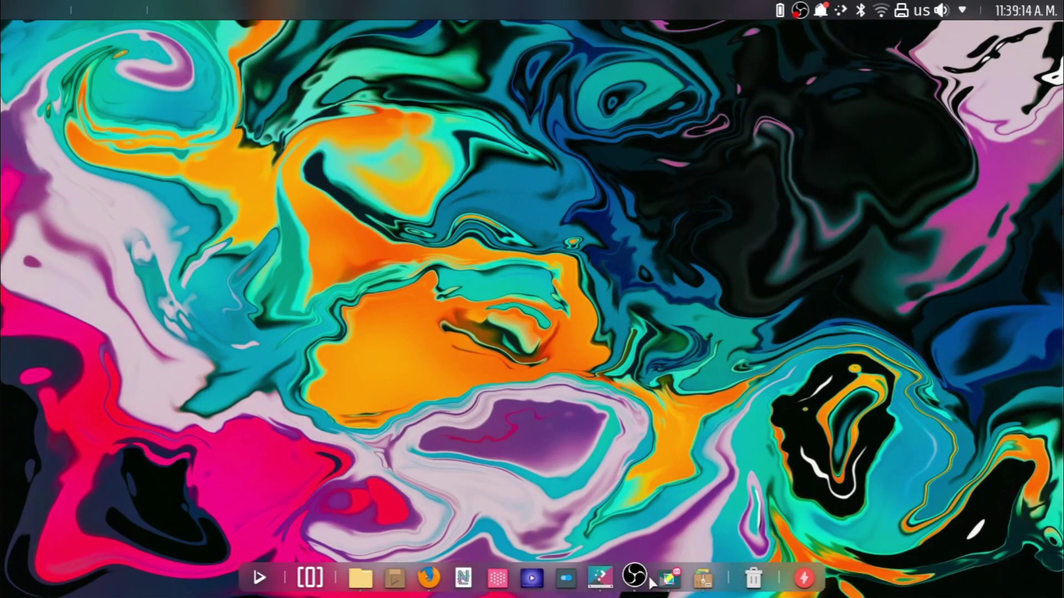
{"action": "scroll", "coordinate": [566, 533], "scroll_direction": "up", "scroll_amount": 1}
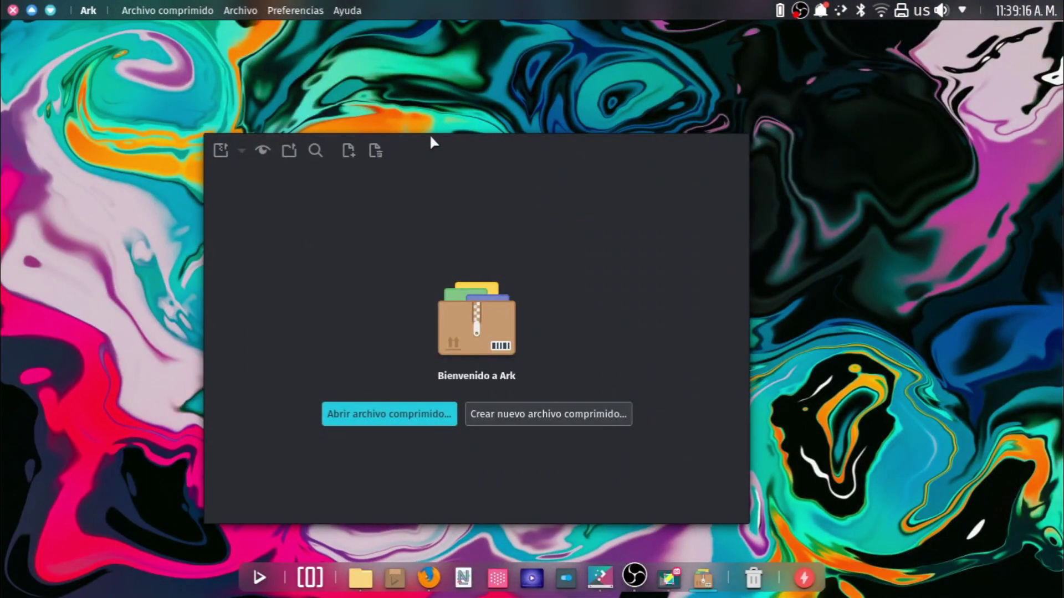
{"action": "left_click", "coordinate": [10, 9]}
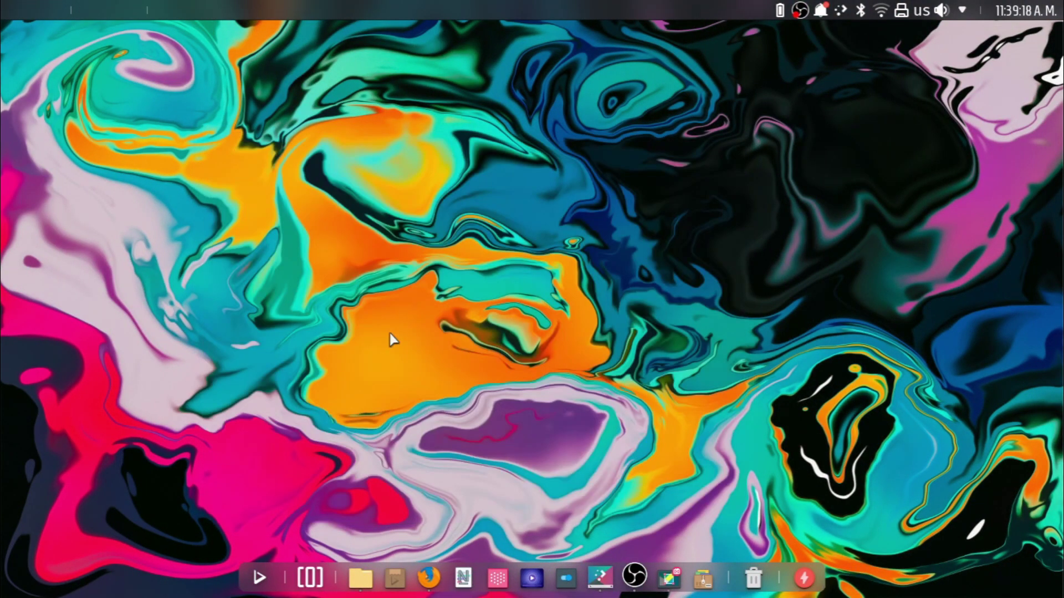
- Launch LibreOffice, create a new Writer document and dismiss the tip dialog shown at startup
{"action": "left_click", "coordinate": [277, 578]}
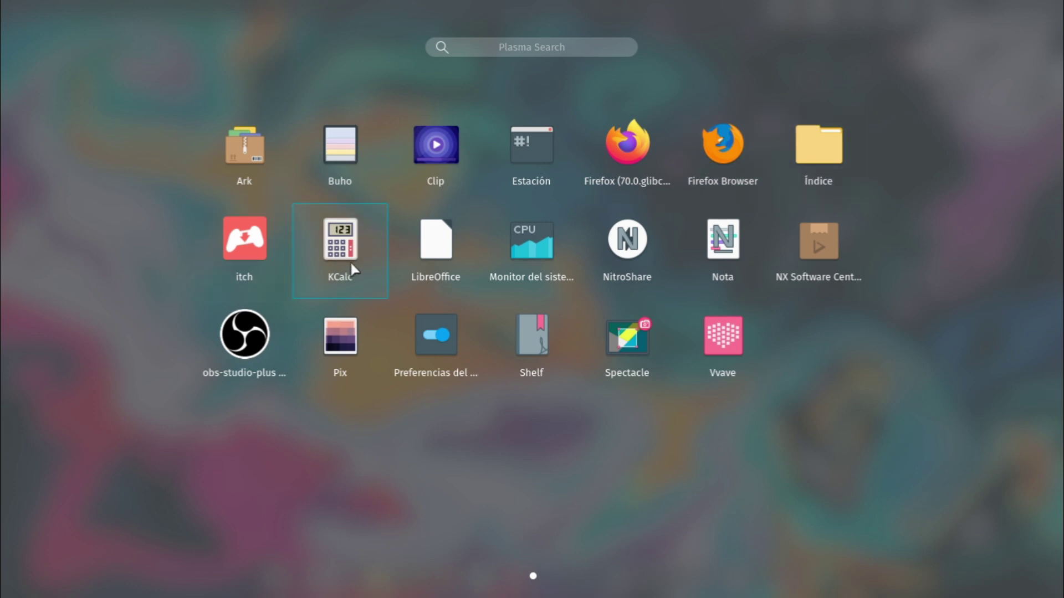
{"action": "left_click", "coordinate": [421, 268]}
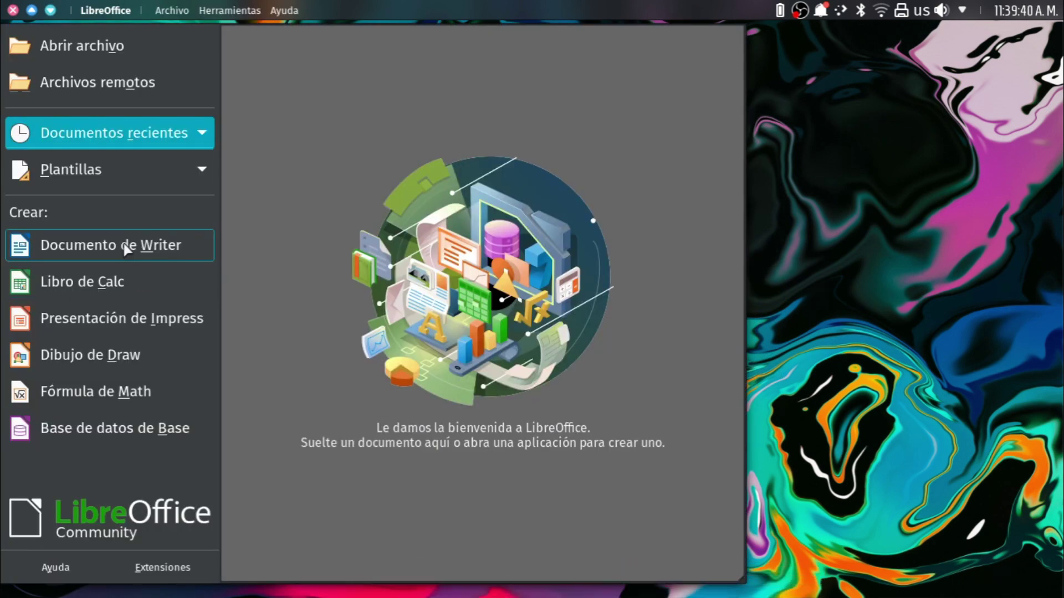
{"action": "left_click", "coordinate": [105, 248]}
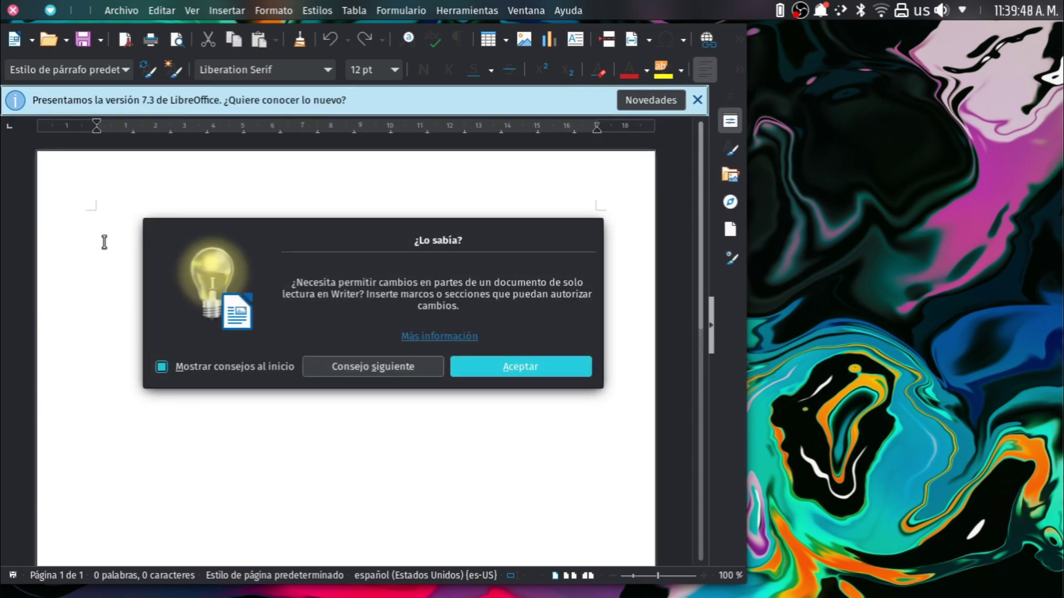
{"action": "left_click", "coordinate": [491, 370]}
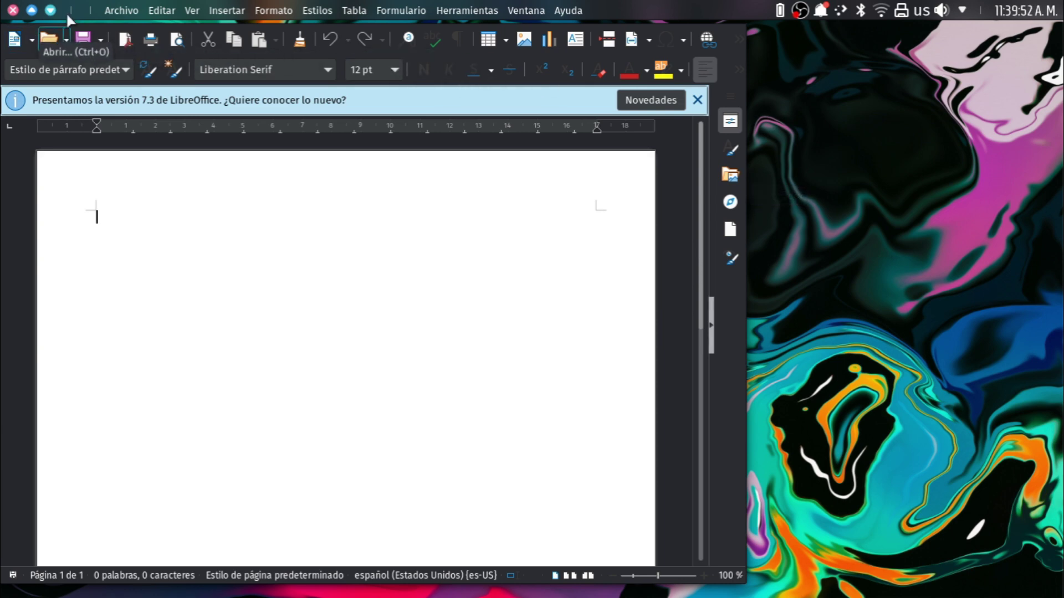
- Maximise the Writer window and write "Hola como estan" on the first line of the document
{"action": "left_click", "coordinate": [33, 9]}
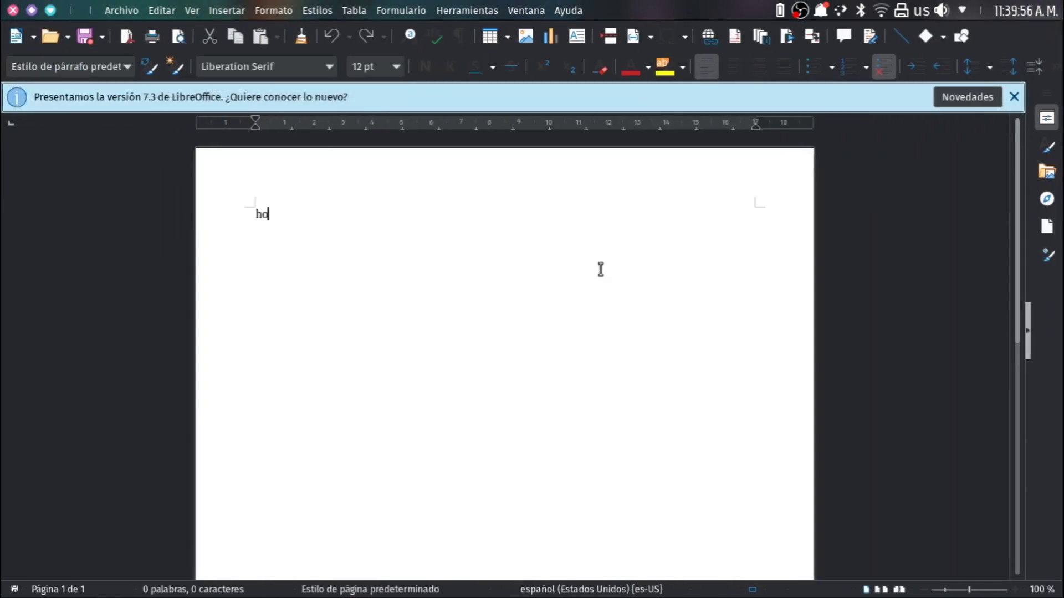
{"action": "type", "text": "Hola como est"}
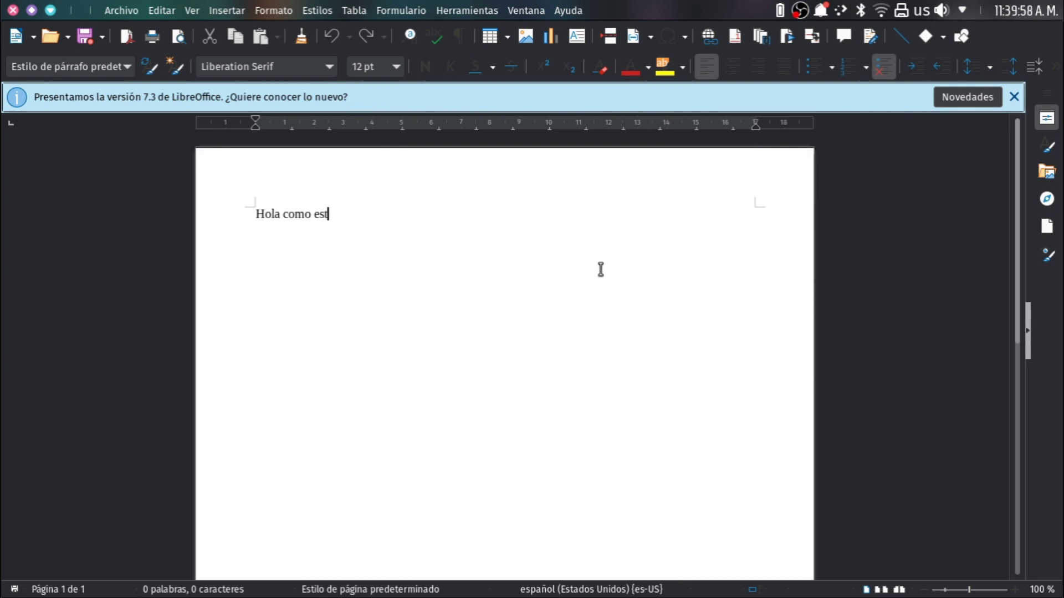
{"action": "type", "text": "an"}
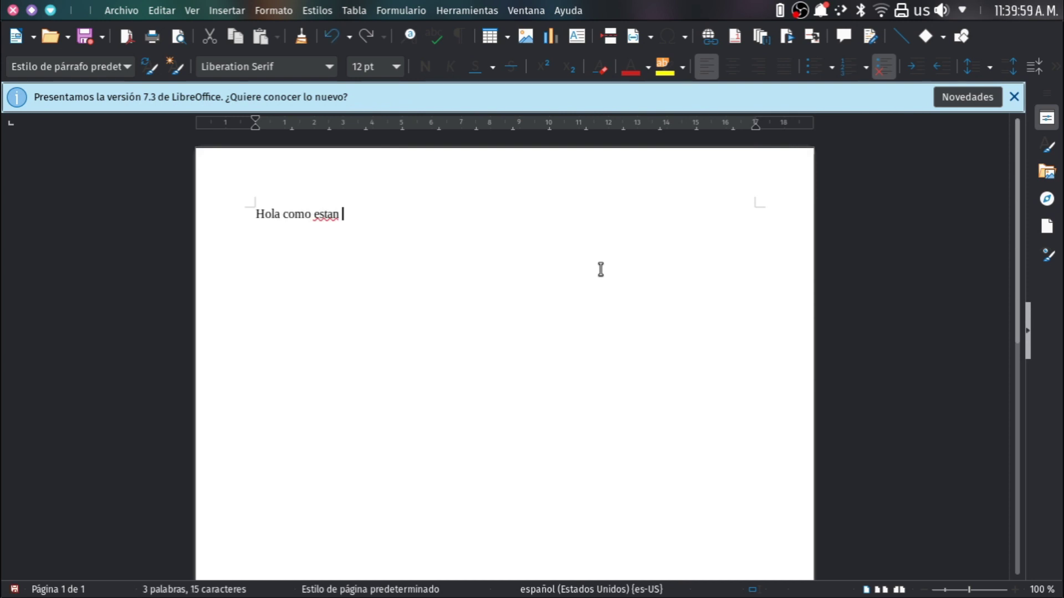
- Correct "estan" to "están", and close the Writer document, saving it in Documentos as an ODF text document named Sin título 1
{"action": "right_click", "coordinate": [329, 212]}
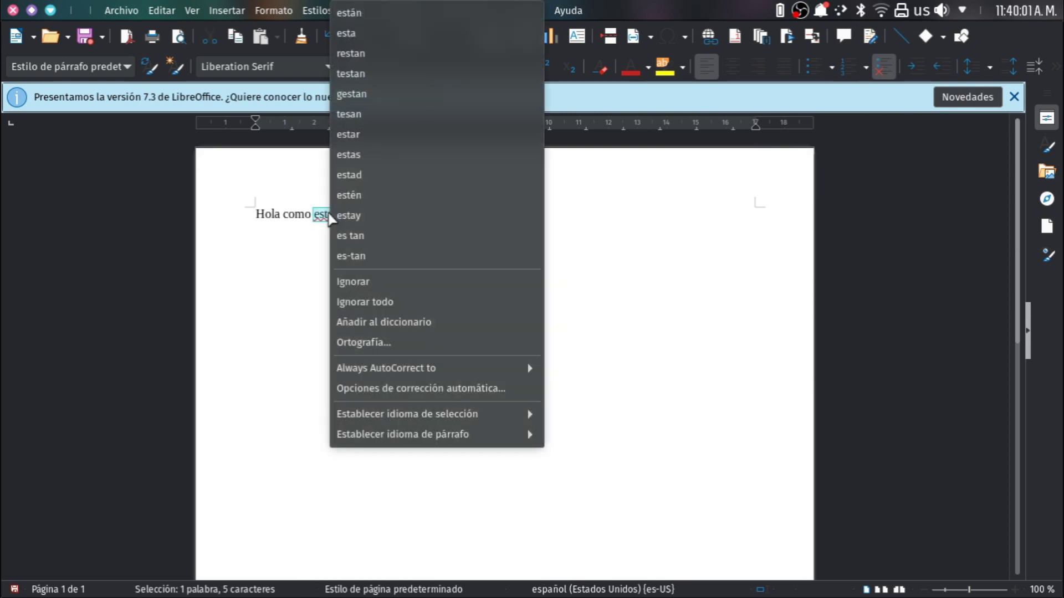
{"action": "left_click", "coordinate": [358, 11]}
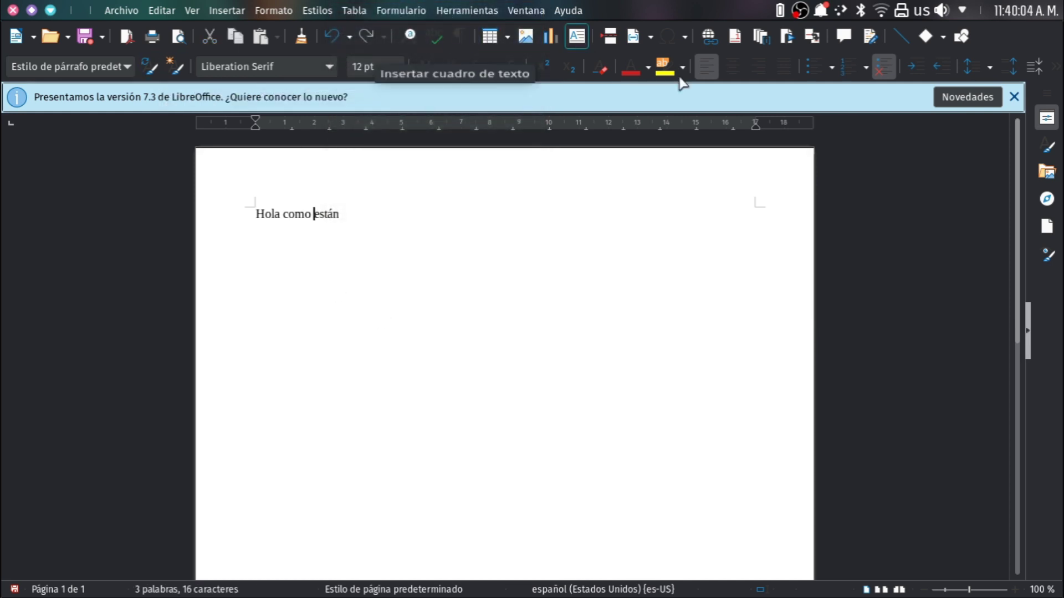
{"action": "left_click", "coordinate": [13, 10]}
{"action": "left_click", "coordinate": [523, 342]}
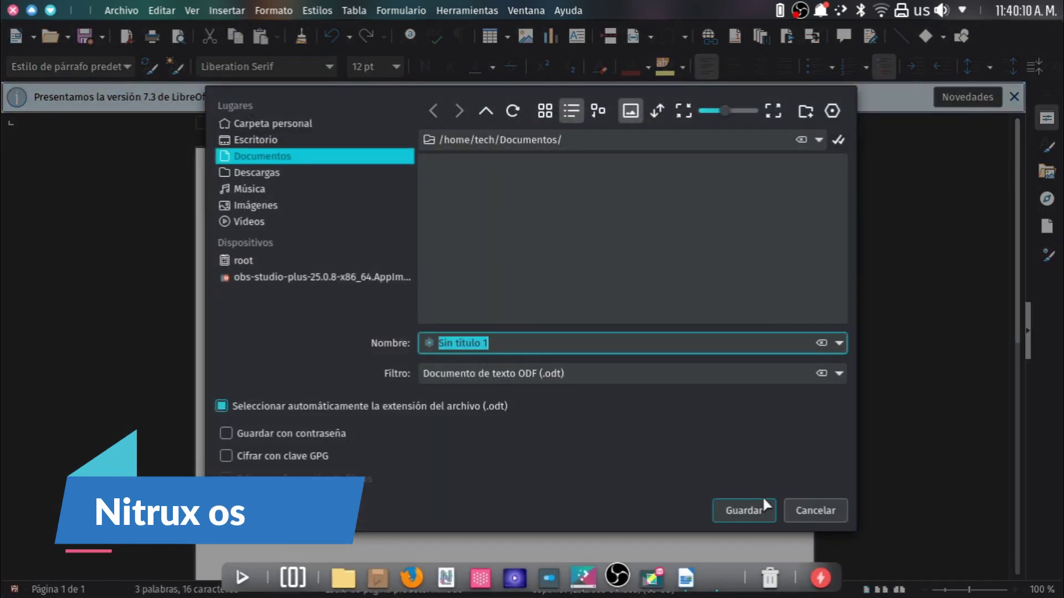
{"action": "left_click", "coordinate": [764, 502]}
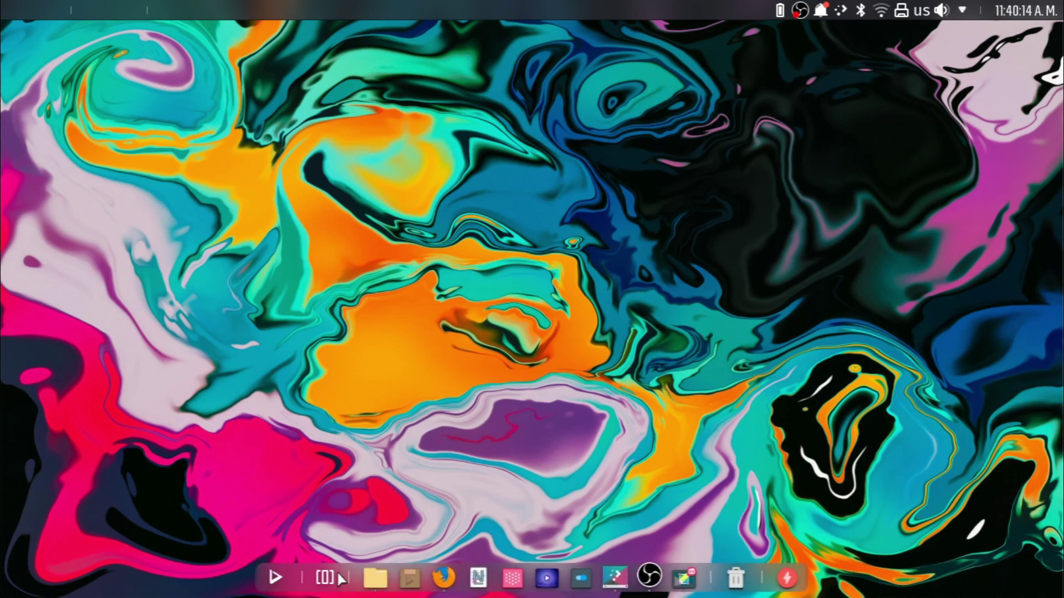
- Launch NX Software Center from the list of installed applications
{"action": "left_click", "coordinate": [275, 579]}
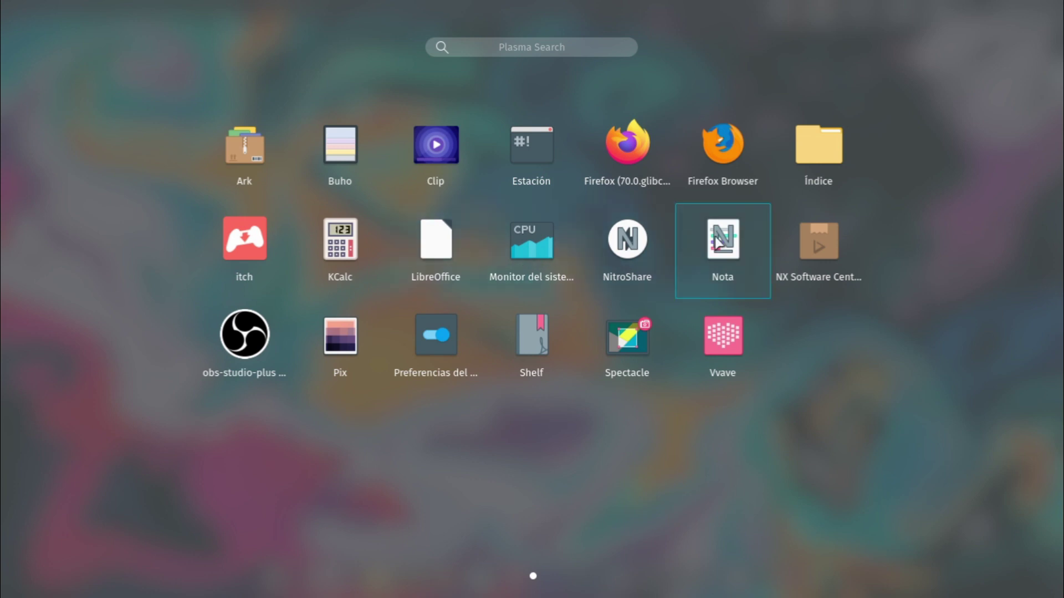
{"action": "key", "text": "Print"}
{"action": "left_click", "coordinate": [830, 272]}
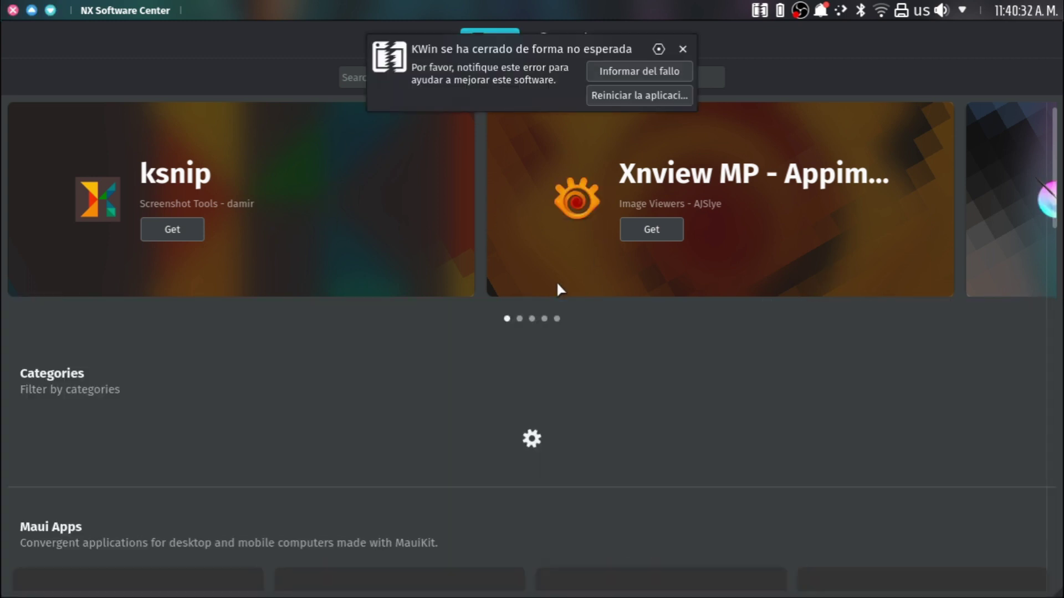
- Examine the store's app sections from the featured packages to the Most Popular list, and return to the start of the page
{"action": "scroll", "coordinate": [557, 281], "scroll_direction": "down", "scroll_amount": 6}
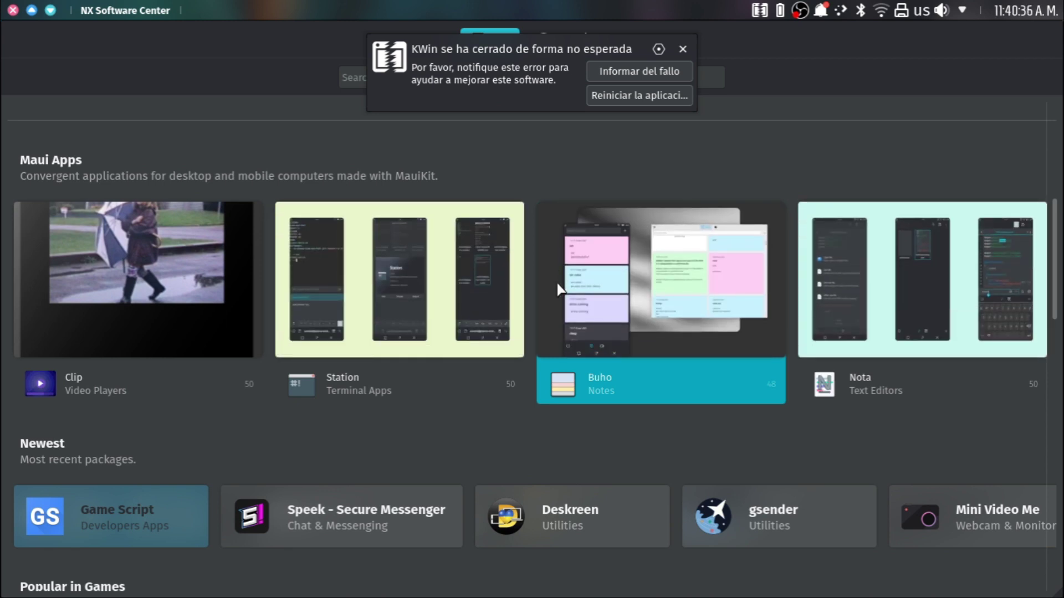
{"action": "scroll", "coordinate": [558, 284], "scroll_direction": "down", "scroll_amount": 5}
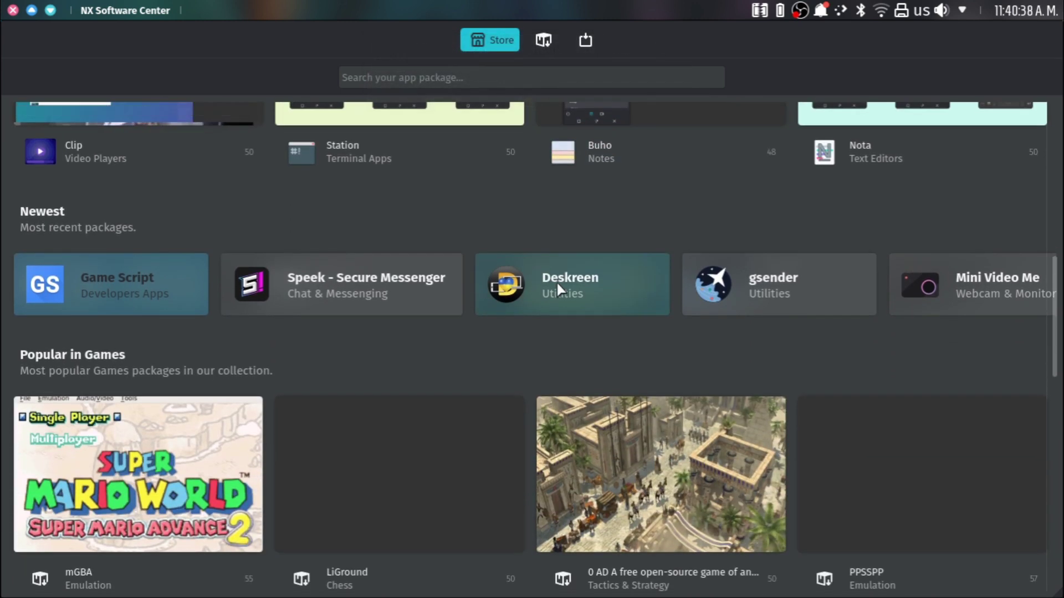
{"action": "scroll", "coordinate": [558, 284], "scroll_direction": "down", "scroll_amount": 5}
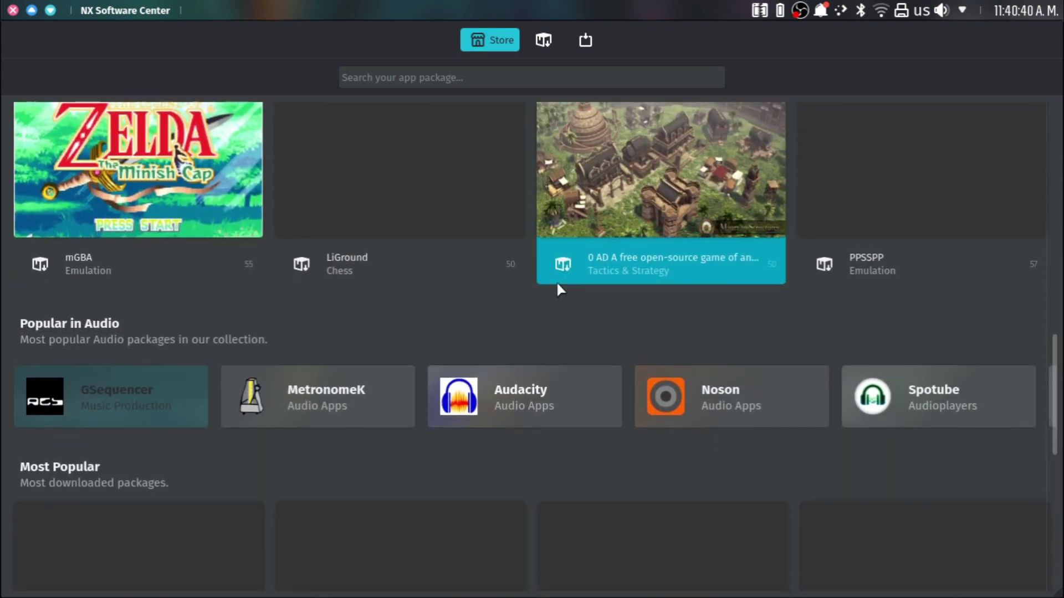
{"action": "scroll", "coordinate": [556, 281], "scroll_direction": "down", "scroll_amount": 3}
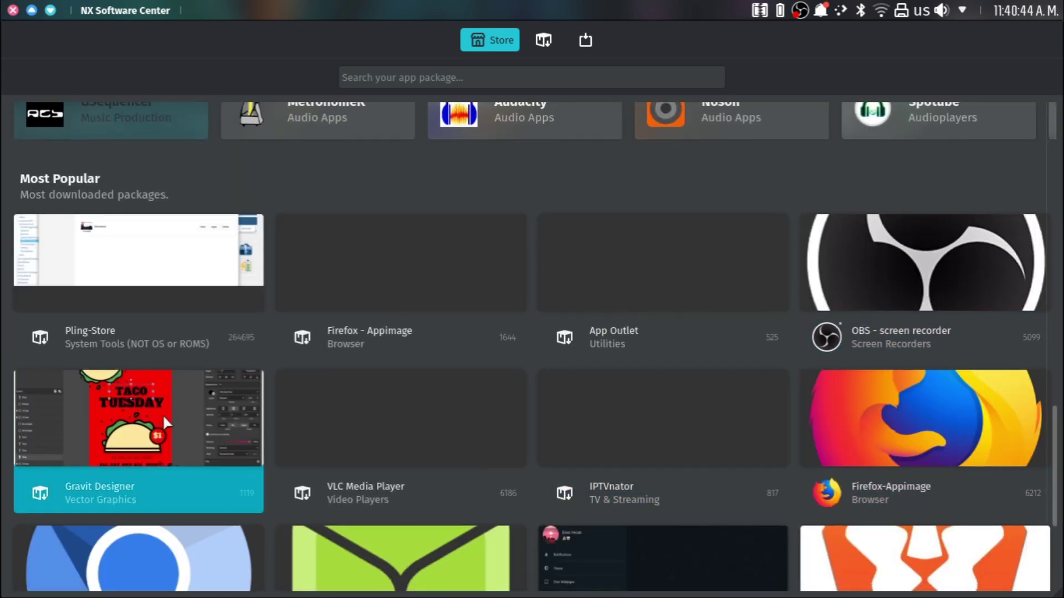
{"action": "scroll", "coordinate": [164, 421], "scroll_direction": "down", "scroll_amount": 3}
{"action": "scroll", "coordinate": [388, 501], "scroll_direction": "down", "scroll_amount": 2}
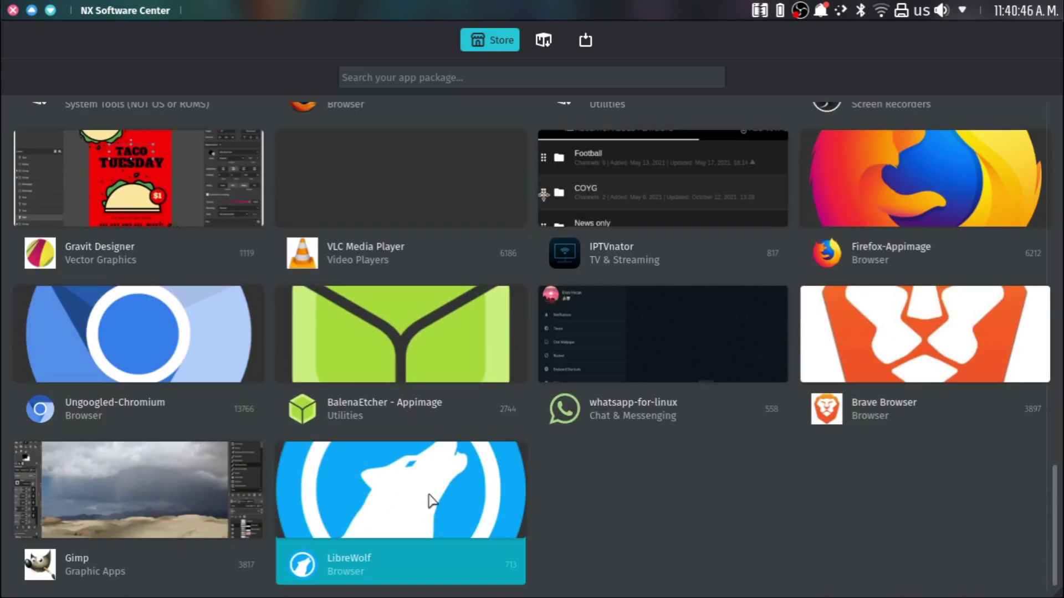
{"action": "scroll", "coordinate": [490, 437], "scroll_direction": "up", "scroll_amount": 10}
{"action": "scroll", "coordinate": [490, 437], "scroll_direction": "up", "scroll_amount": 7}
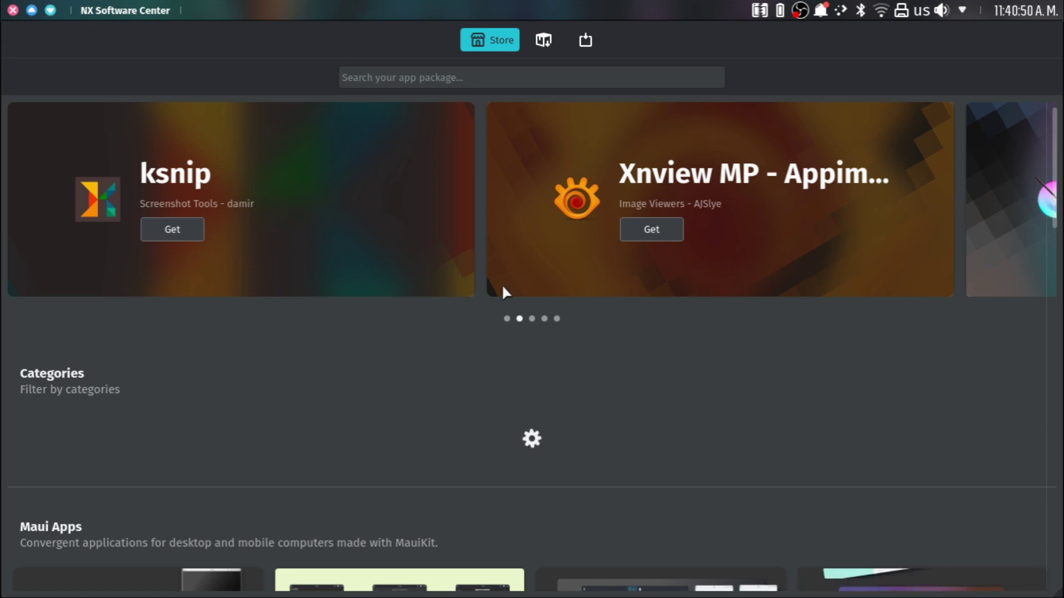
- Minimise NX Software Center and bring the overlapping Firefox and OBS windows to the front in turn, ending with OBS
{"action": "left_click", "coordinate": [31, 10]}
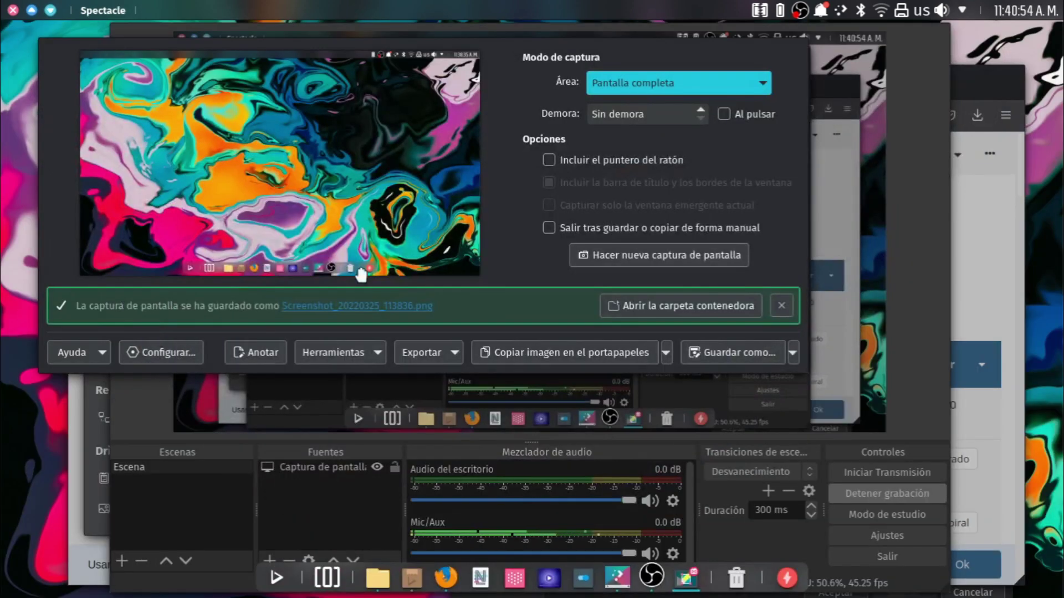
{"action": "left_click", "coordinate": [977, 82]}
{"action": "left_click", "coordinate": [919, 49]}
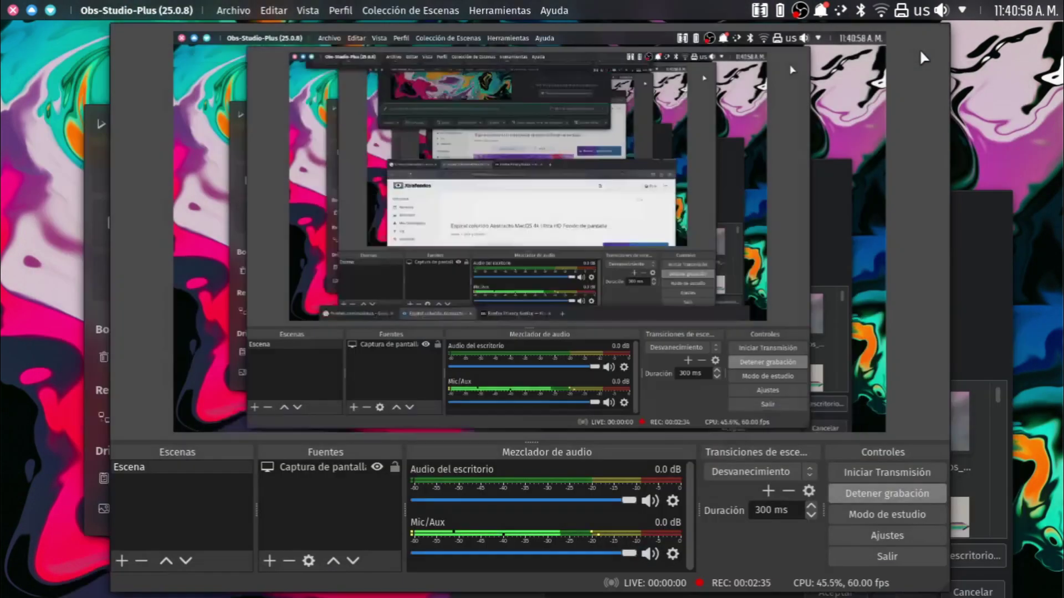
{"action": "left_click", "coordinate": [966, 80]}
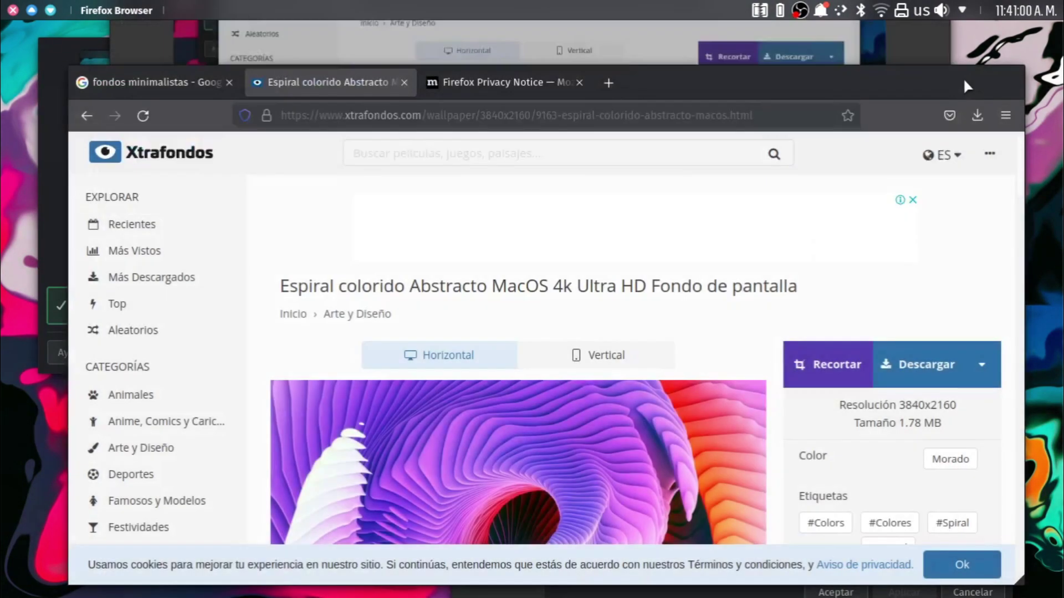
{"action": "left_click", "coordinate": [917, 38]}
- Open and dismiss the OBS window options, and minimise the OBS window
{"action": "mouse_move", "coordinate": [686, 587]}
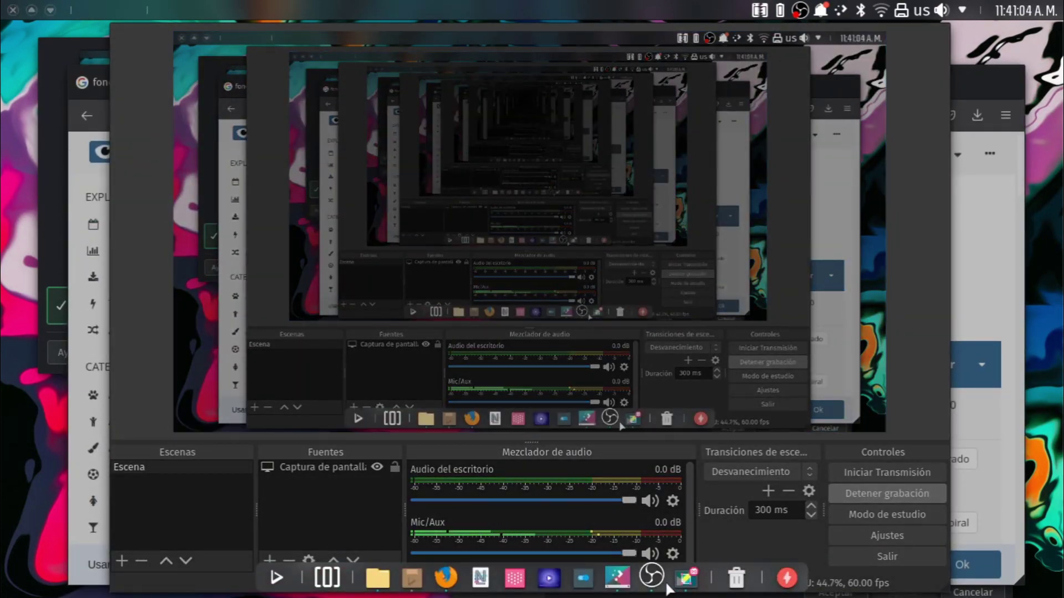
{"action": "right_click", "coordinate": [648, 579]}
{"action": "key", "text": "Escape"}
{"action": "left_click", "coordinate": [648, 577]}
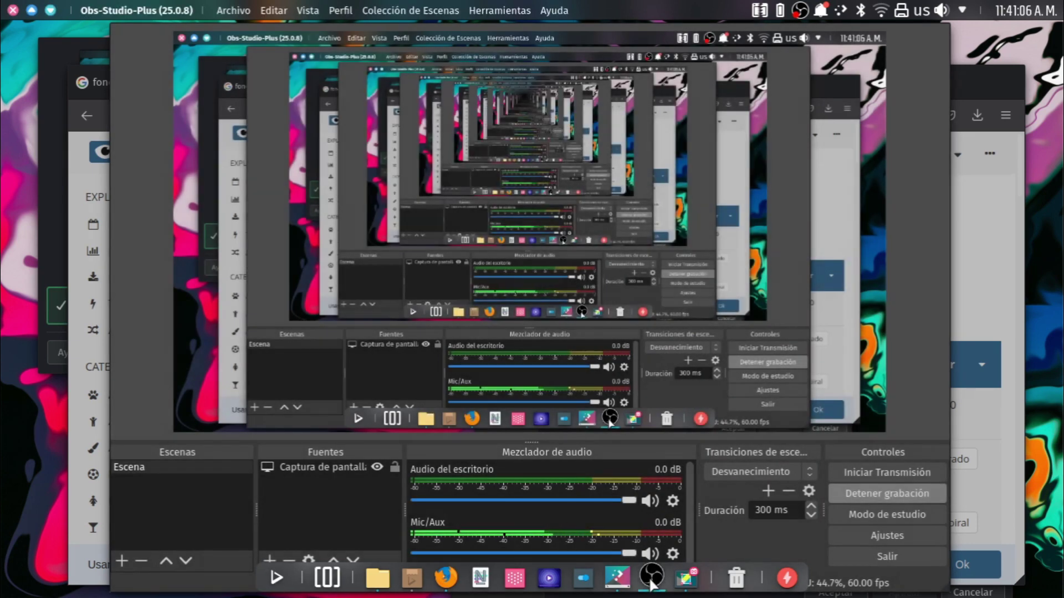
{"action": "left_click", "coordinate": [646, 576]}
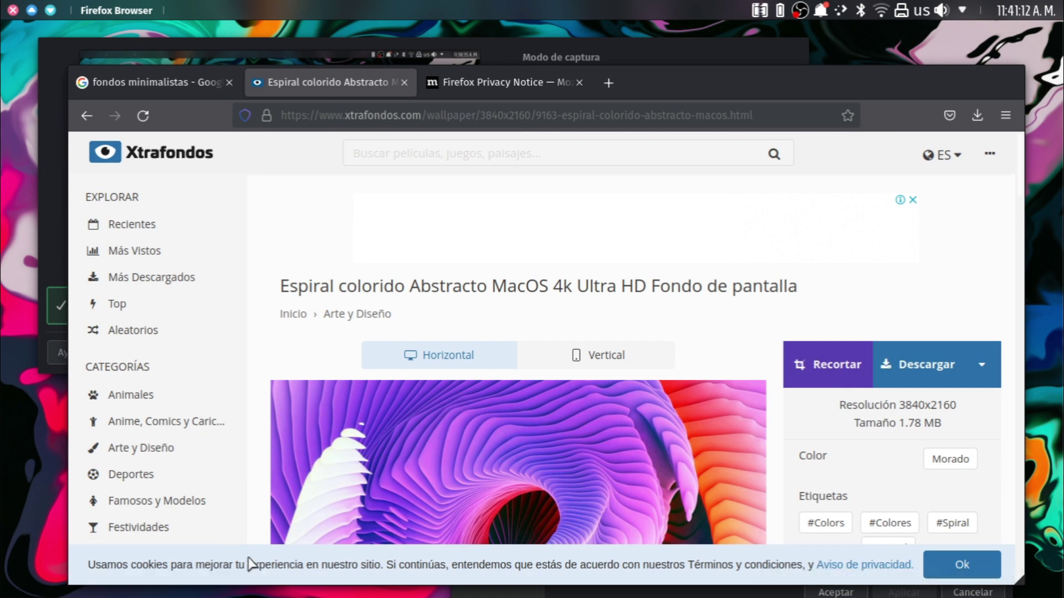
- Show the overview of all open windows, leave it without choosing one, and bring Spectacle to the front
{"action": "left_click", "coordinate": [339, 586]}
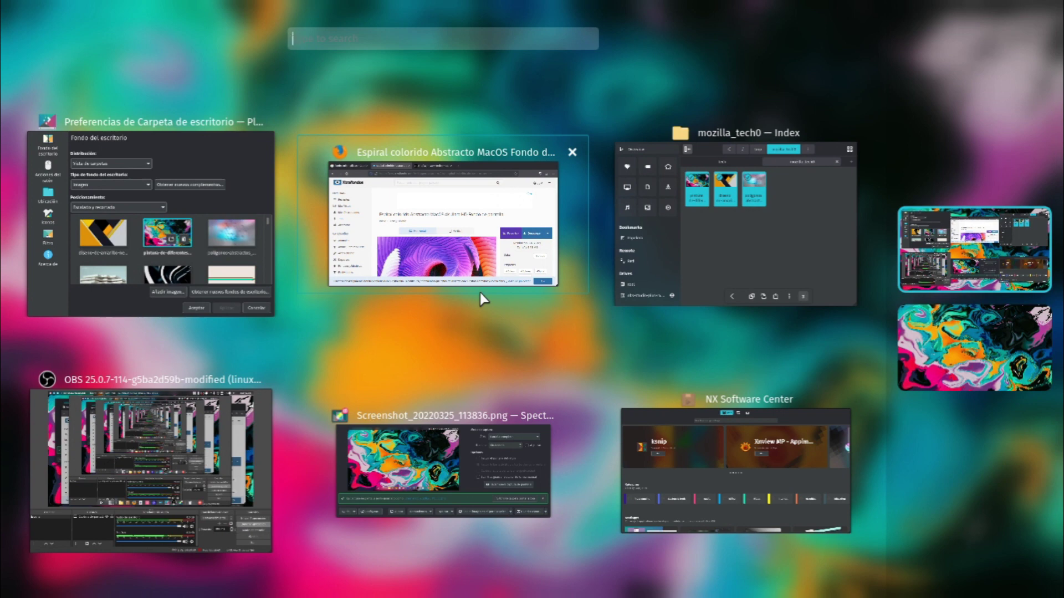
{"action": "left_click", "coordinate": [802, 39]}
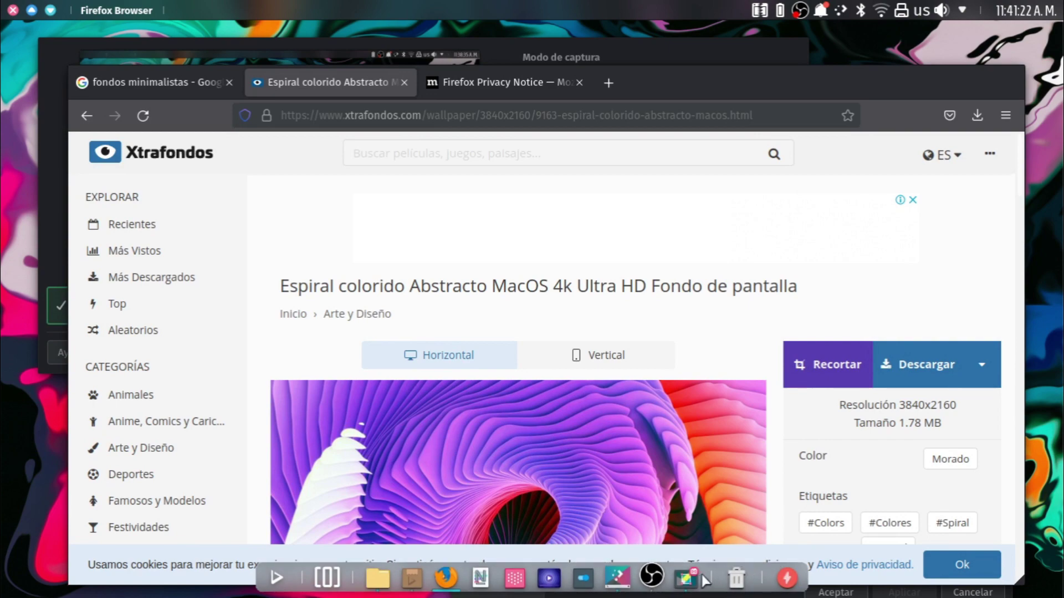
{"action": "left_click", "coordinate": [687, 579]}
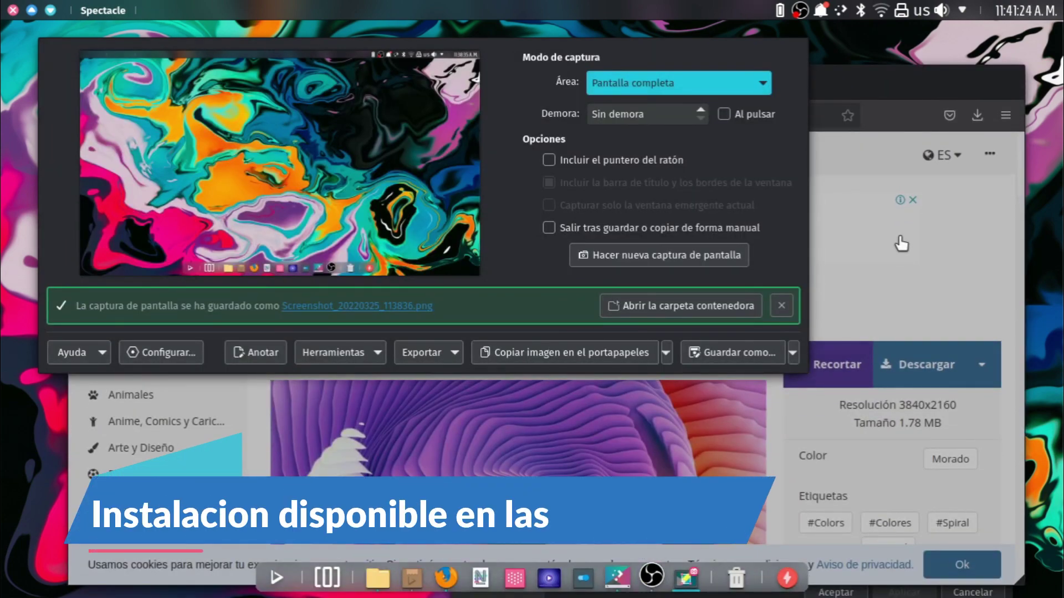
- Switch to the empty second virtual desktop, show and hide the overview there, and return to the first desktop through the overview
{"action": "key", "text": "ctrl+super+Right"}
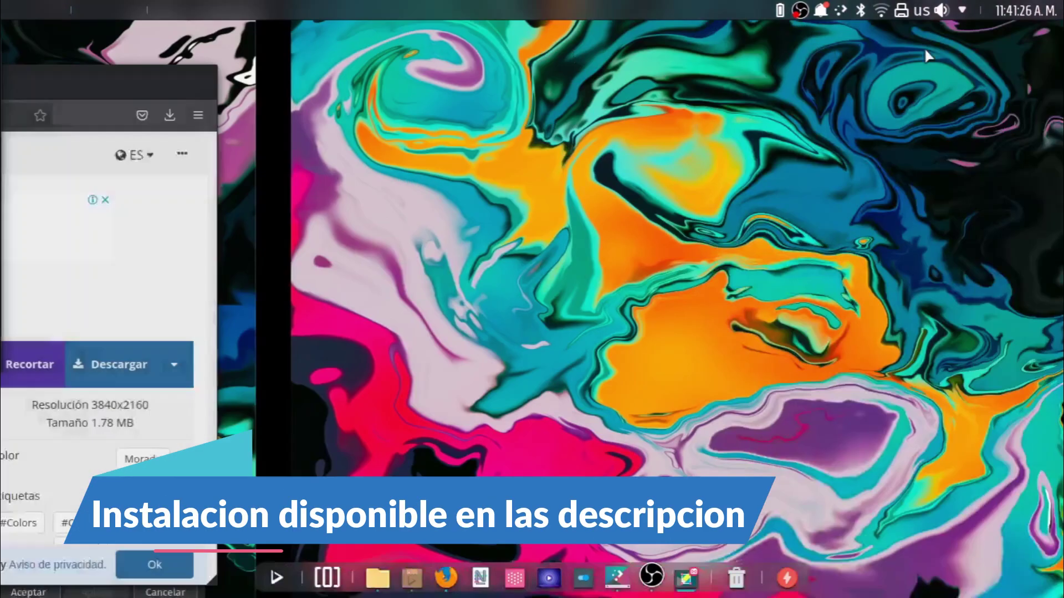
{"action": "left_click", "coordinate": [327, 578]}
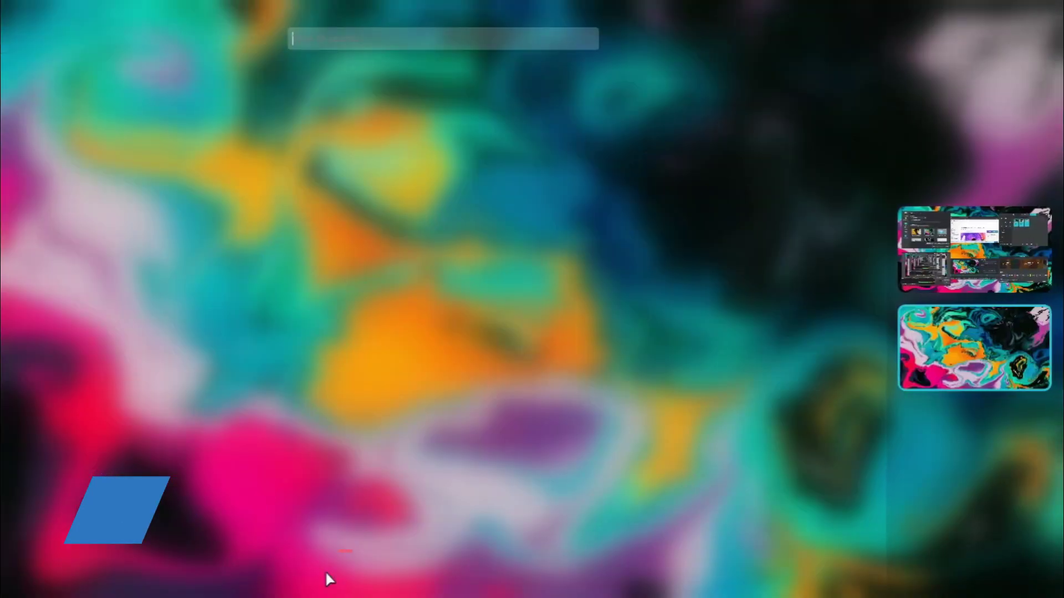
{"action": "left_click", "coordinate": [327, 577]}
{"action": "left_click", "coordinate": [327, 578]}
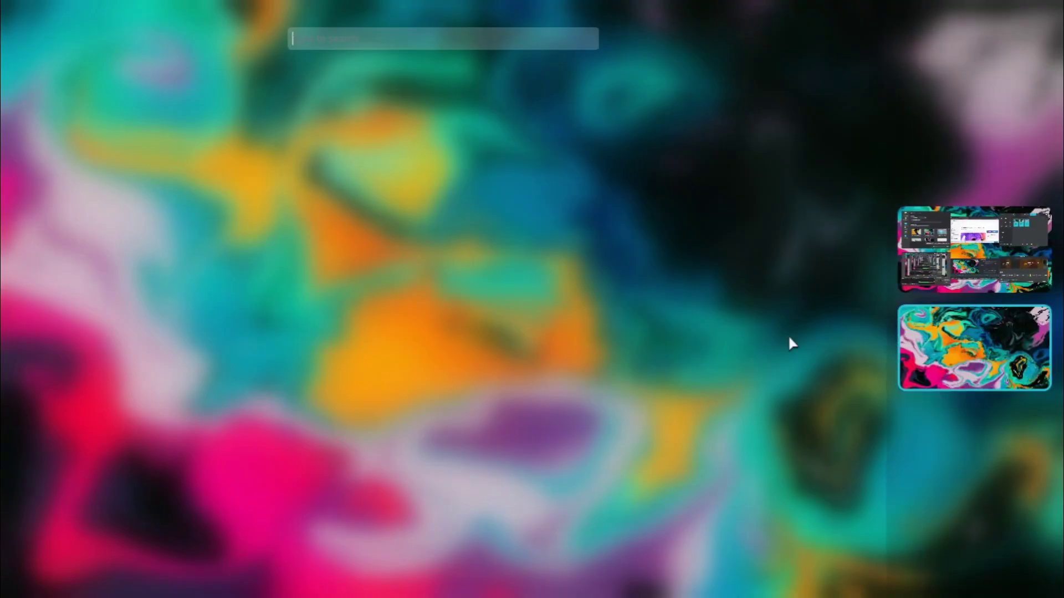
{"action": "left_click", "coordinate": [909, 242]}
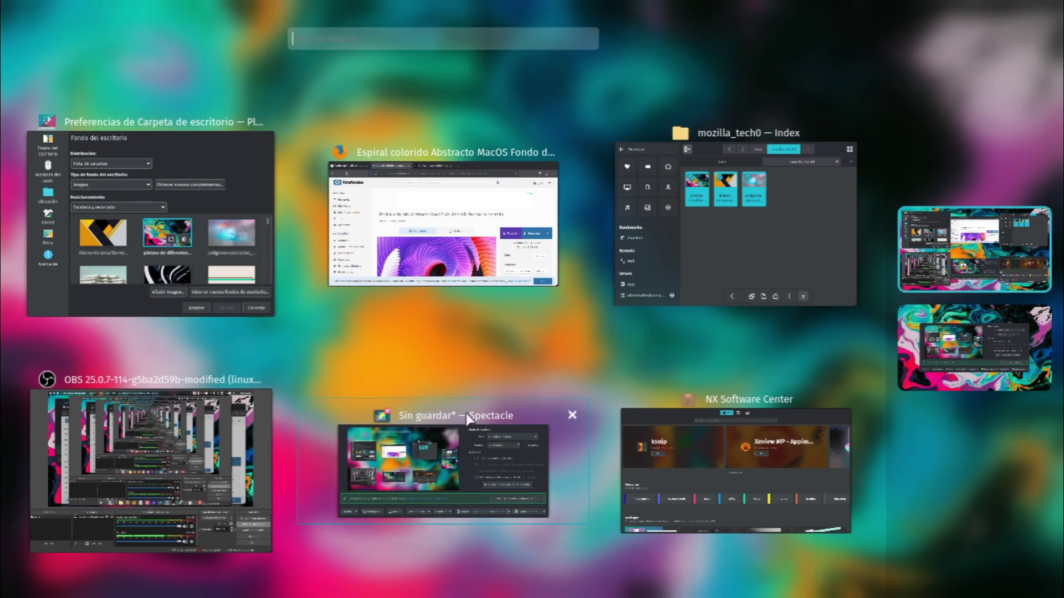
{"action": "left_click", "coordinate": [980, 226]}
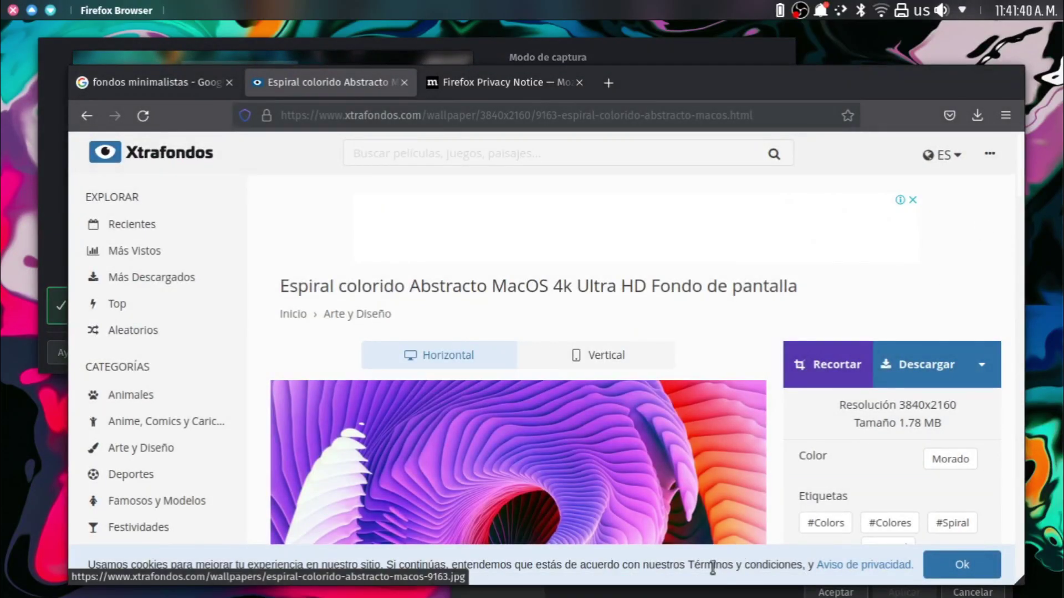
- Save Spectacle's capture of the window overview in Imágenes as the PNG file Screenshot_20220325_114134.png
{"action": "left_click", "coordinate": [690, 583]}
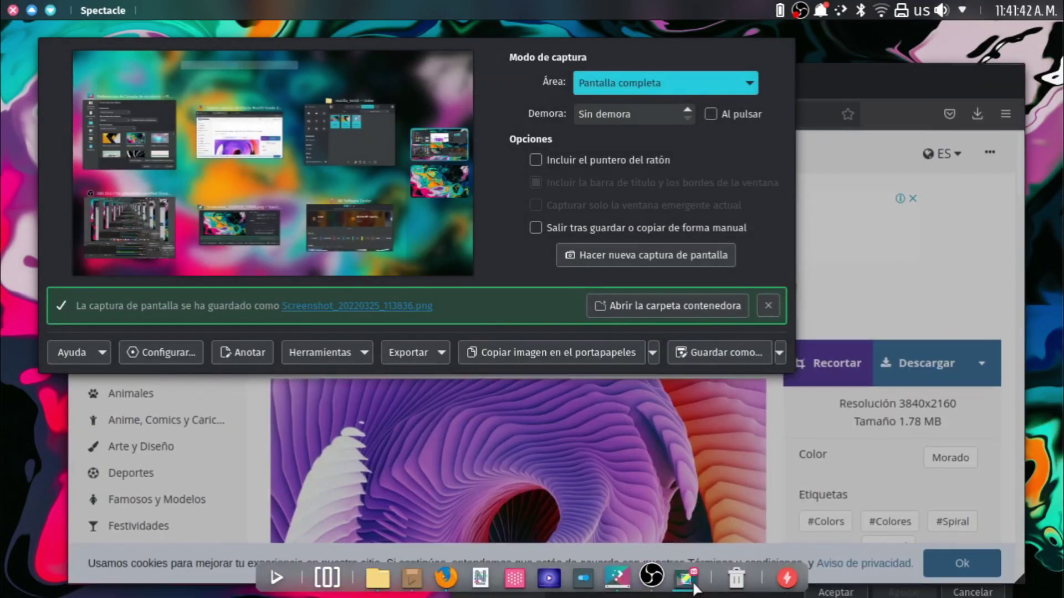
{"action": "left_click", "coordinate": [709, 341]}
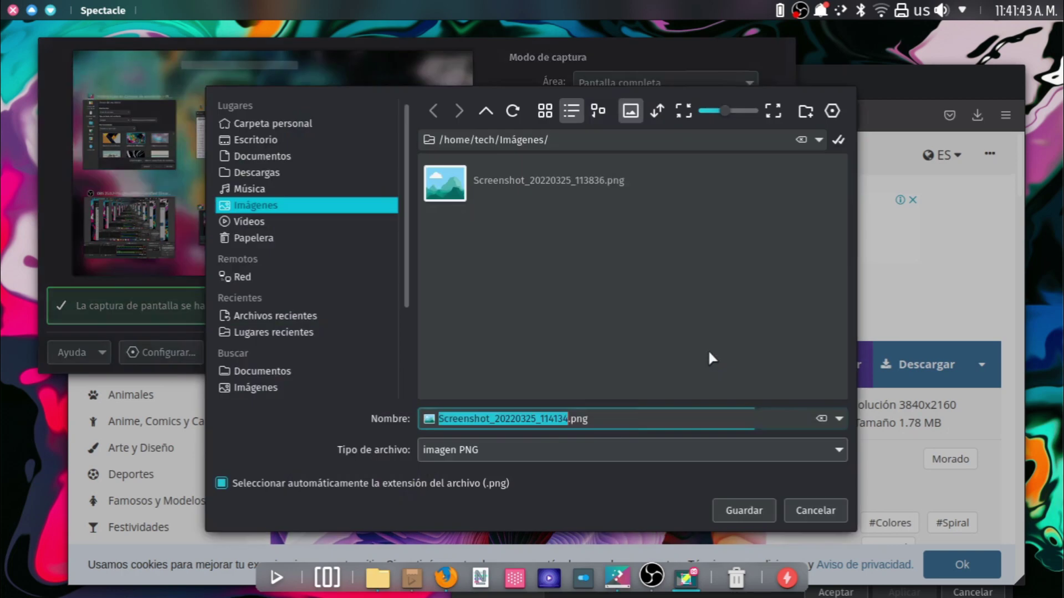
{"action": "left_click", "coordinate": [741, 511]}
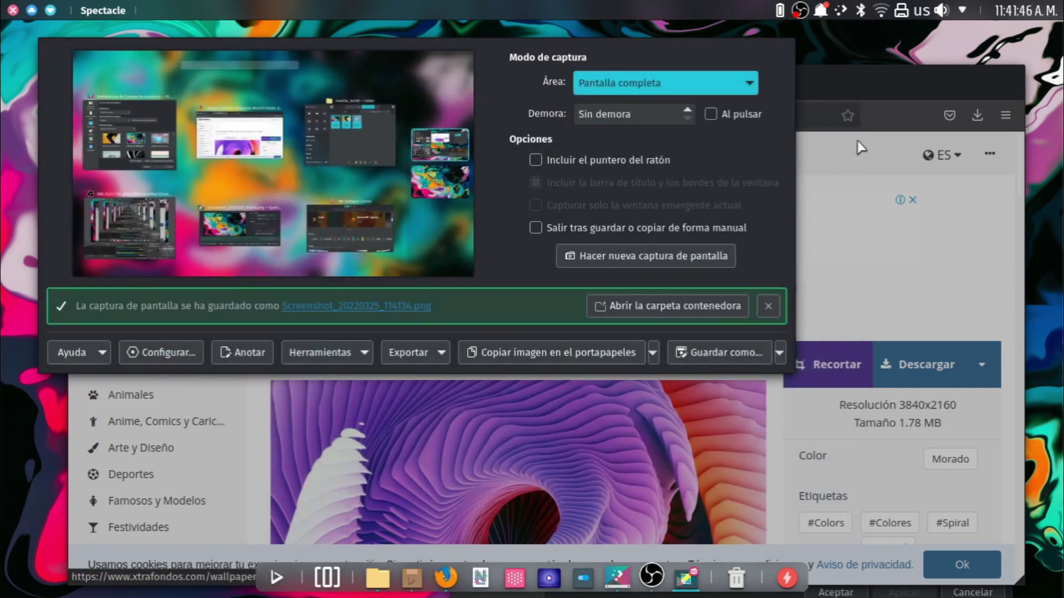
- Maximise the Firefox window, search Google for "youtube" in a new tab, and open the YouTube site
{"action": "left_click", "coordinate": [862, 157]}
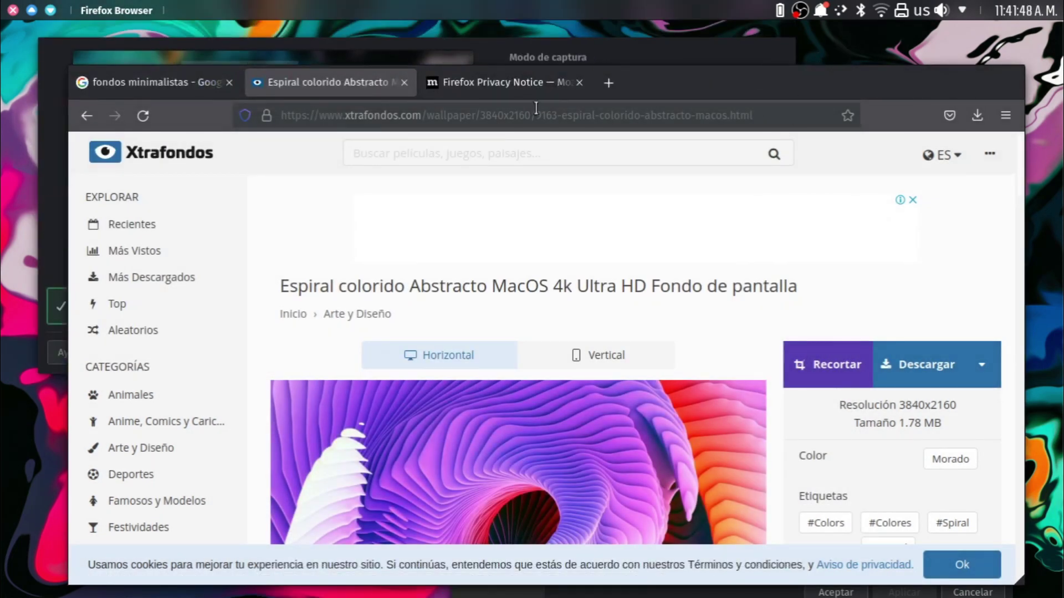
{"action": "double_click", "coordinate": [729, 82]}
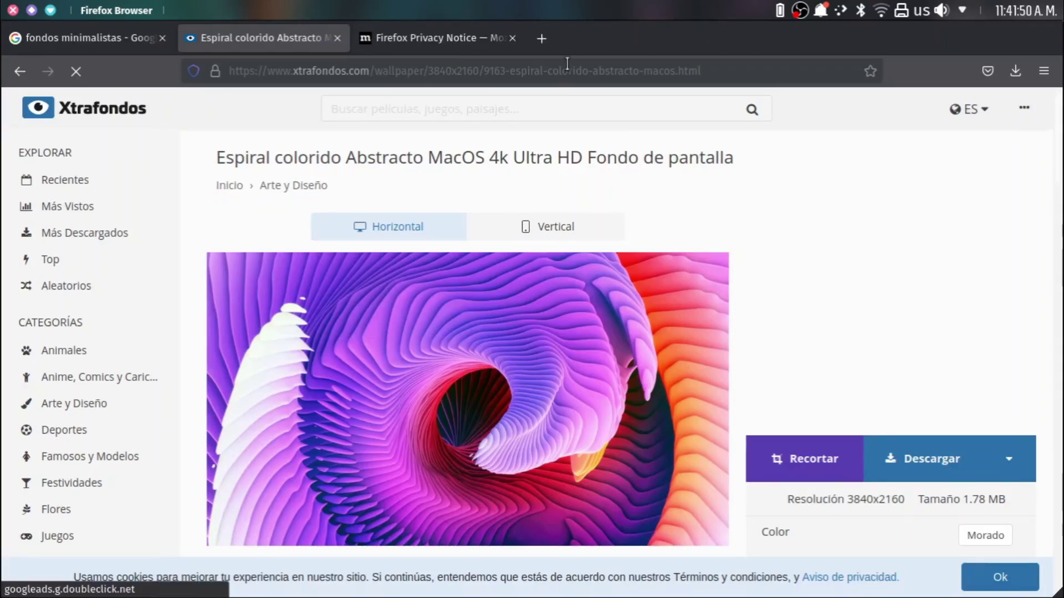
{"action": "left_click", "coordinate": [553, 48]}
{"action": "type", "text": "y"}
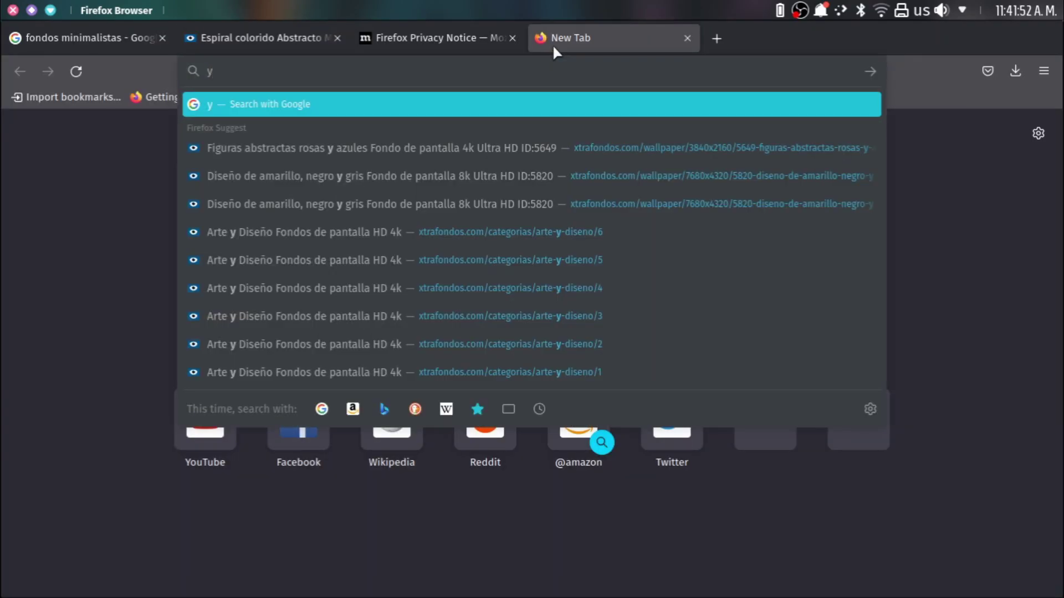
{"action": "type", "text": "o"}
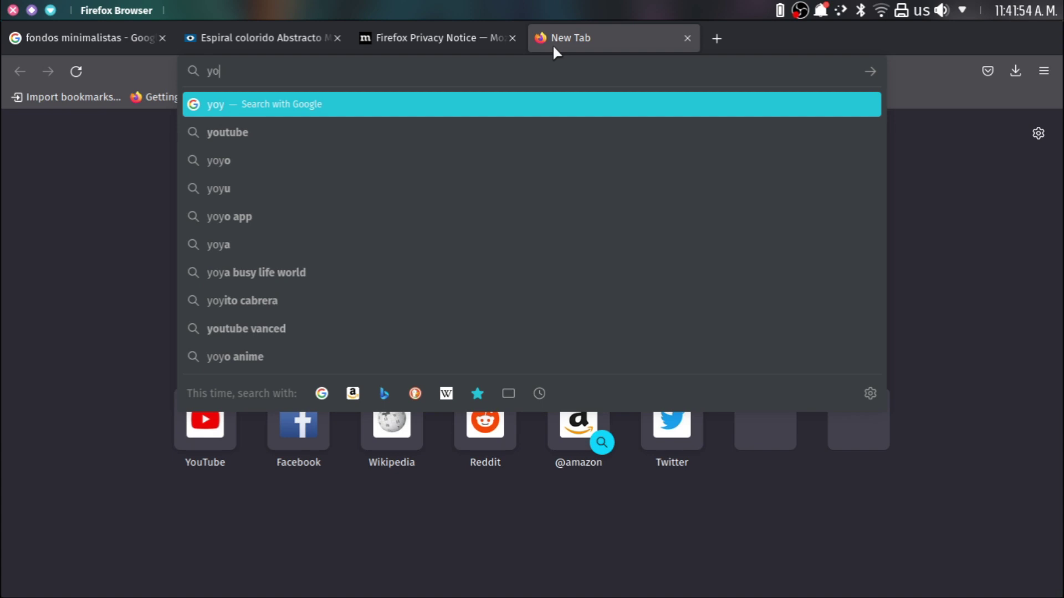
{"action": "type", "text": "yutube"}
{"action": "key", "text": "Return"}
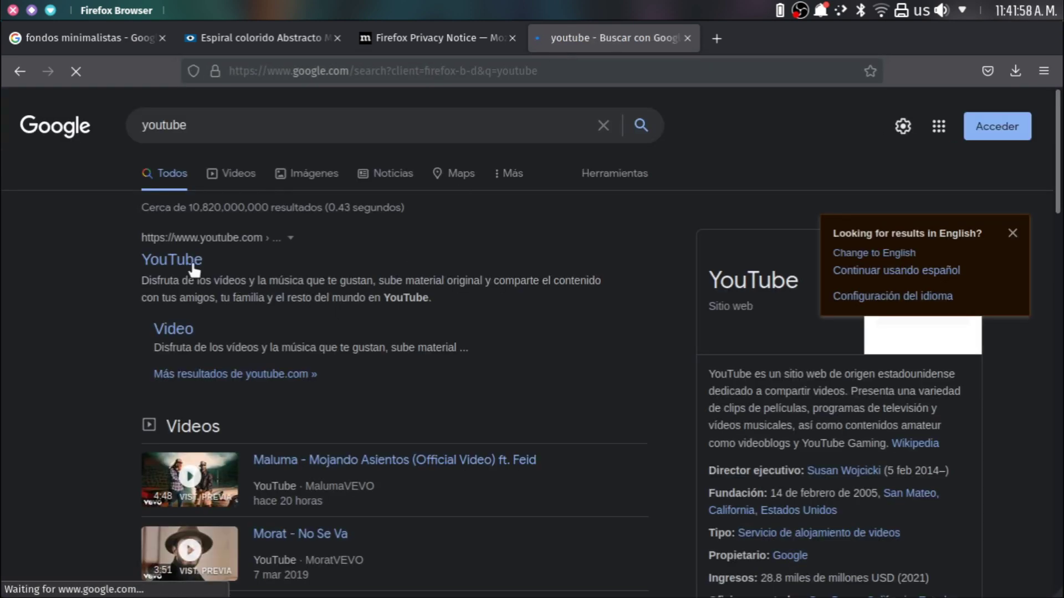
{"action": "left_click", "coordinate": [194, 266]}
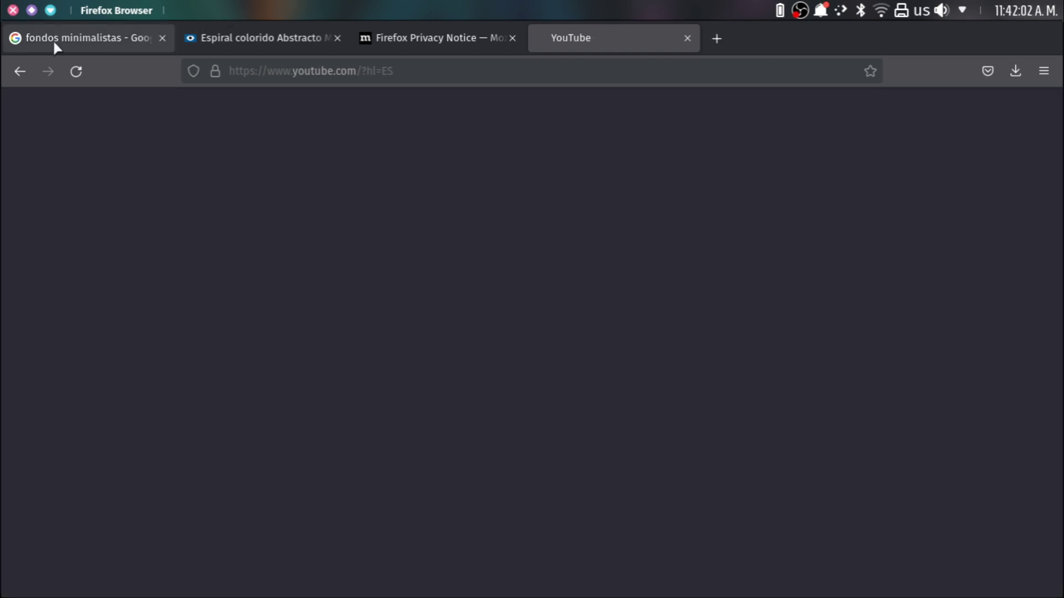
- Minimise the Firefox window, launch LibreOffice and create a new Calc spreadsheet
{"action": "left_click", "coordinate": [50, 10]}
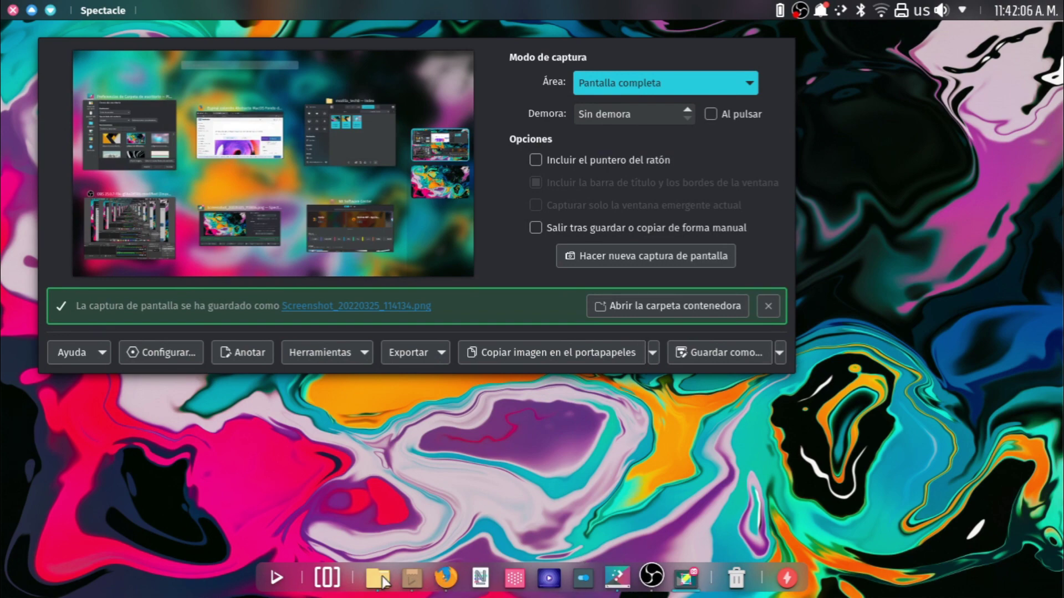
{"action": "left_click", "coordinate": [274, 577]}
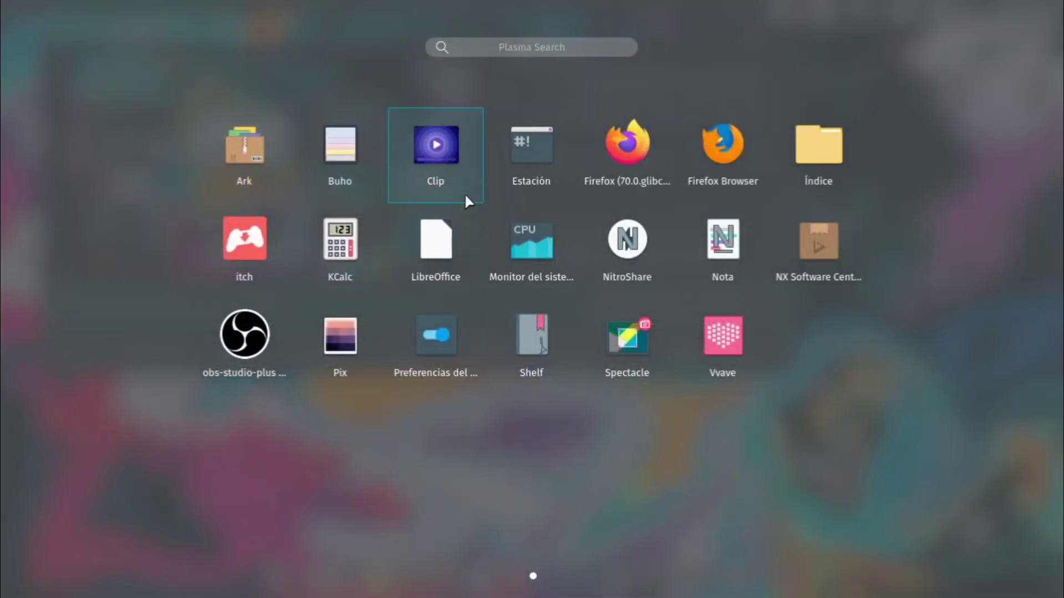
{"action": "left_click", "coordinate": [463, 267]}
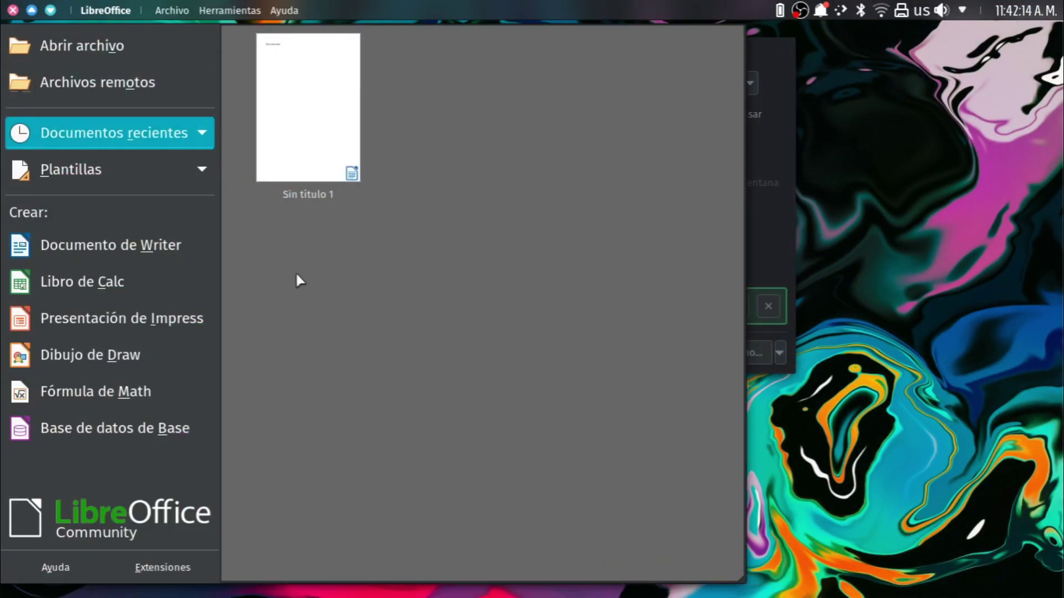
{"action": "left_click", "coordinate": [66, 296]}
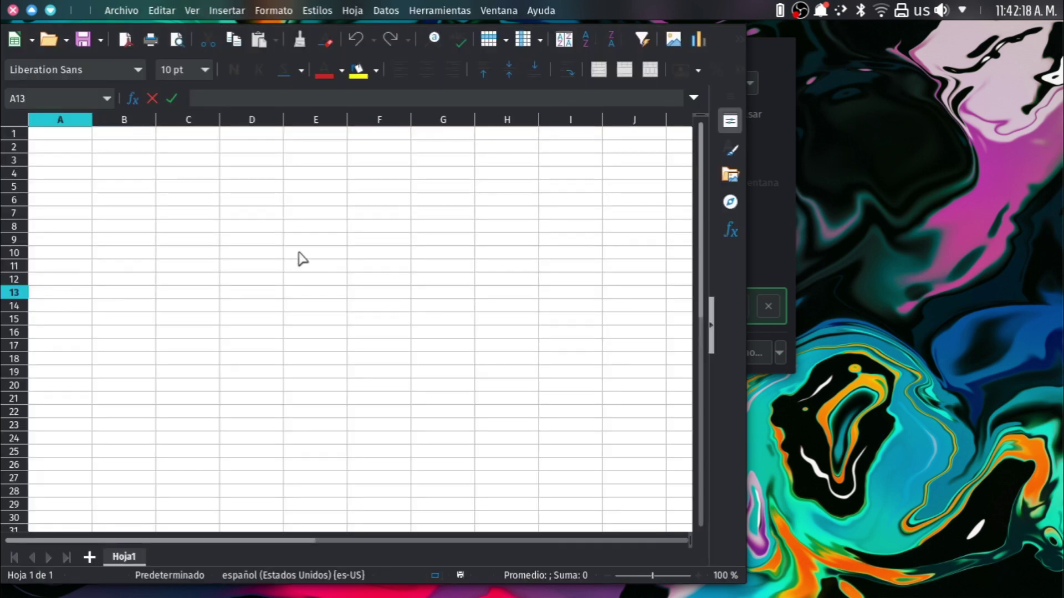
- Enter the number 4 in cells C7 and C8
{"action": "left_click", "coordinate": [197, 230]}
{"action": "left_click", "coordinate": [211, 215]}
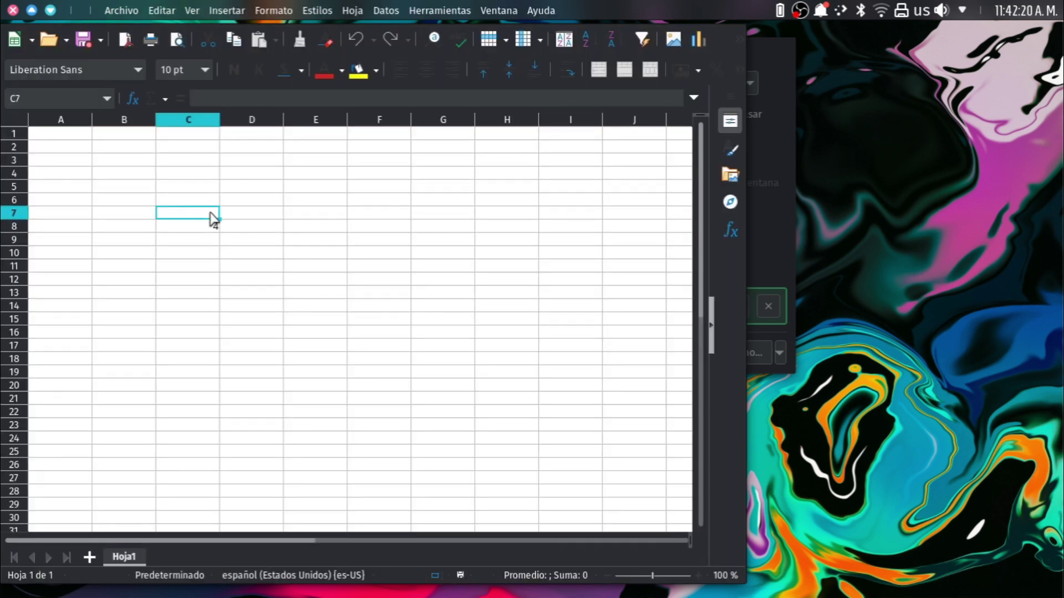
{"action": "type", "text": "4"}
{"action": "left_click", "coordinate": [231, 221]}
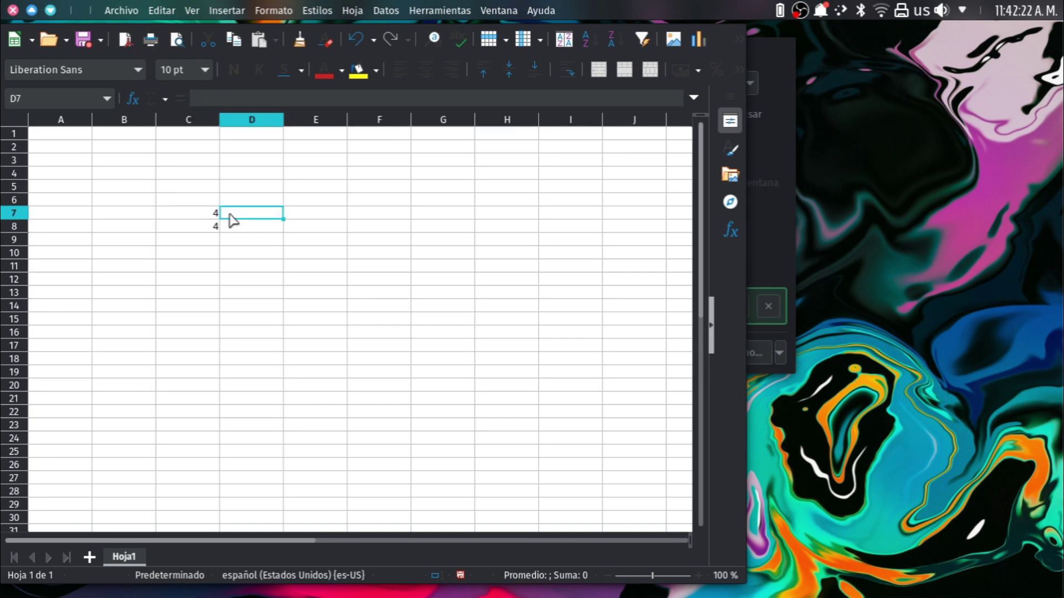
{"action": "type", "text": "))"}
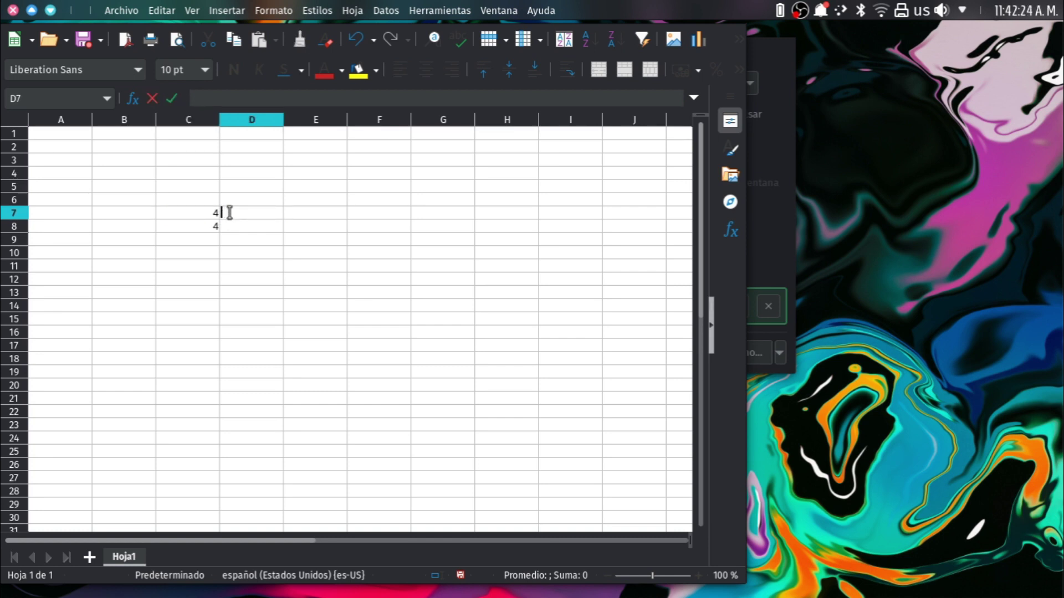
{"action": "scroll", "coordinate": [231, 226], "scroll_direction": "down", "scroll_amount": 1}
{"action": "left_click", "coordinate": [231, 226]}
{"action": "key", "text": "Up"}
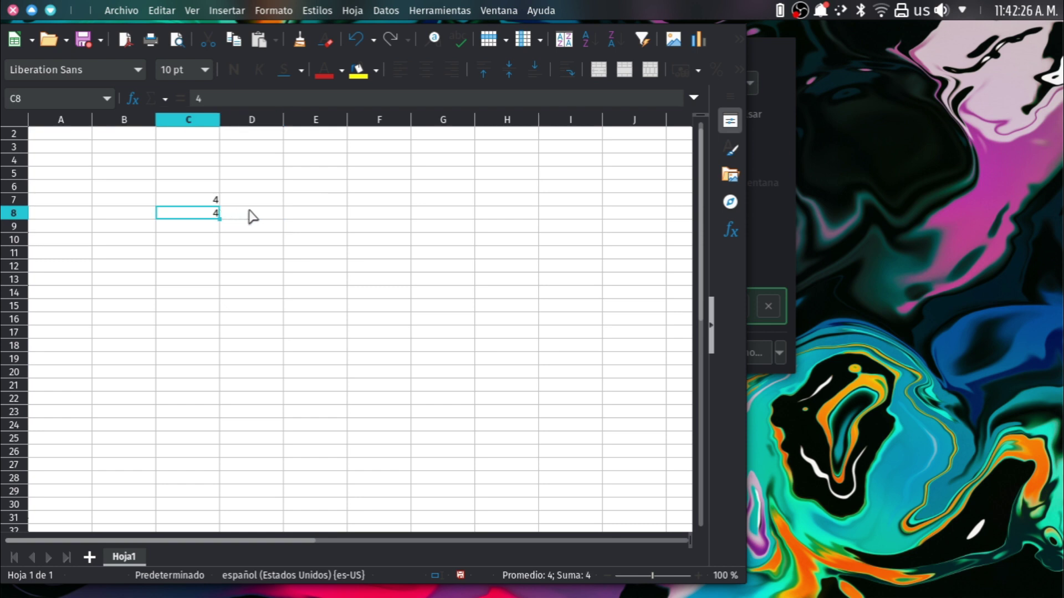
- Add the two numbers in cell D7 with the formula =C7+C8
{"action": "left_click", "coordinate": [259, 202]}
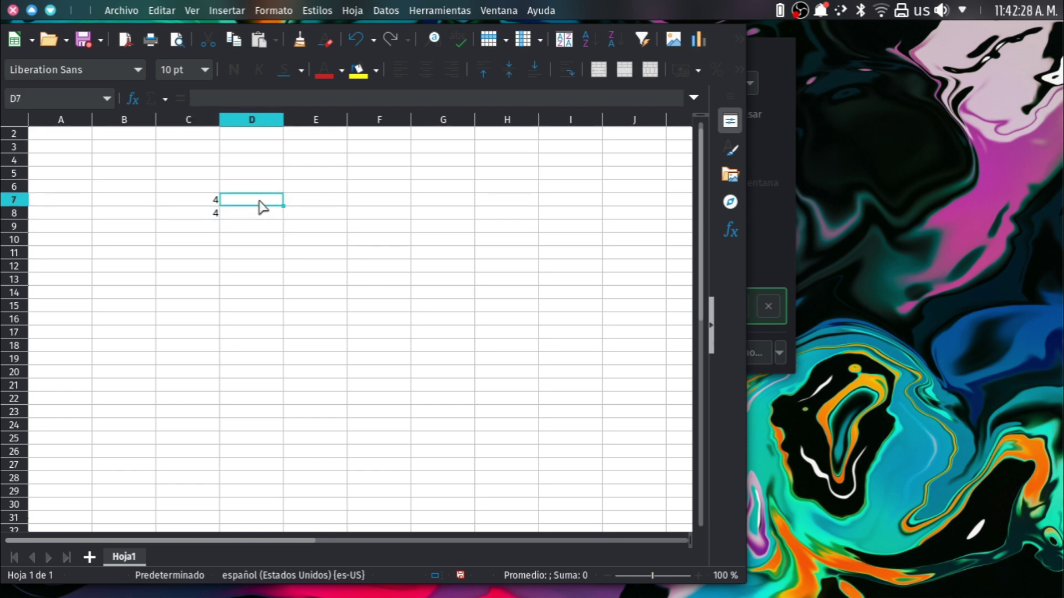
{"action": "type", "text": "+"}
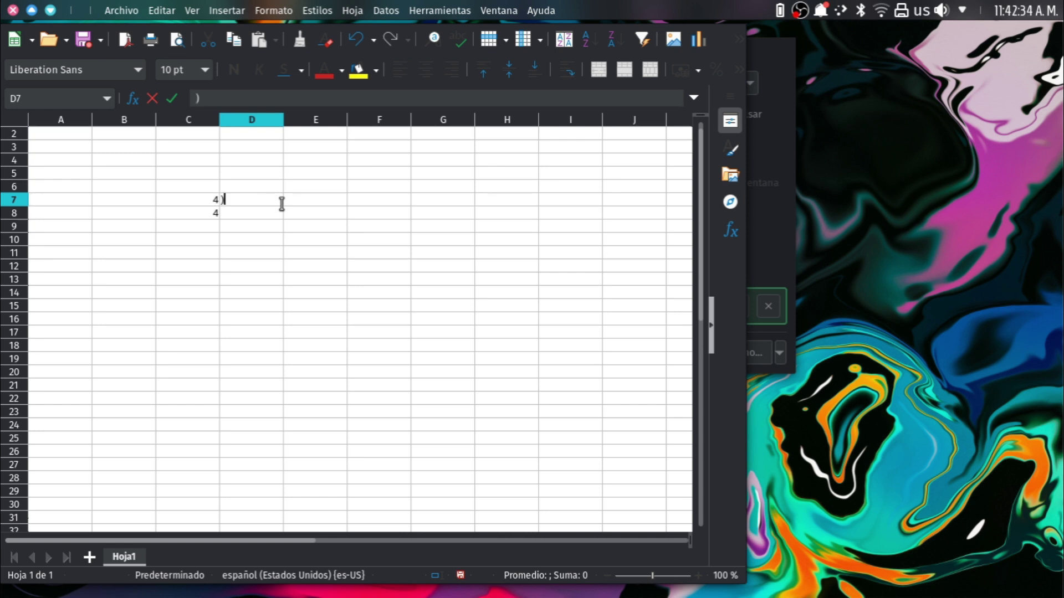
{"action": "key", "text": "BackSpace"}
{"action": "key", "text": "BackSpace"}
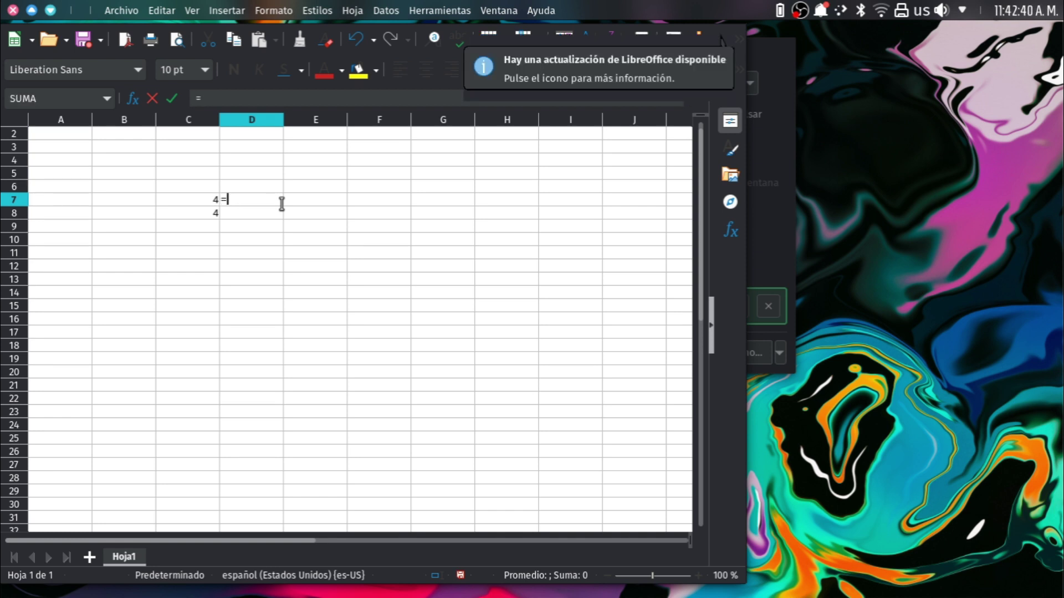
{"action": "left_click", "coordinate": [212, 203]}
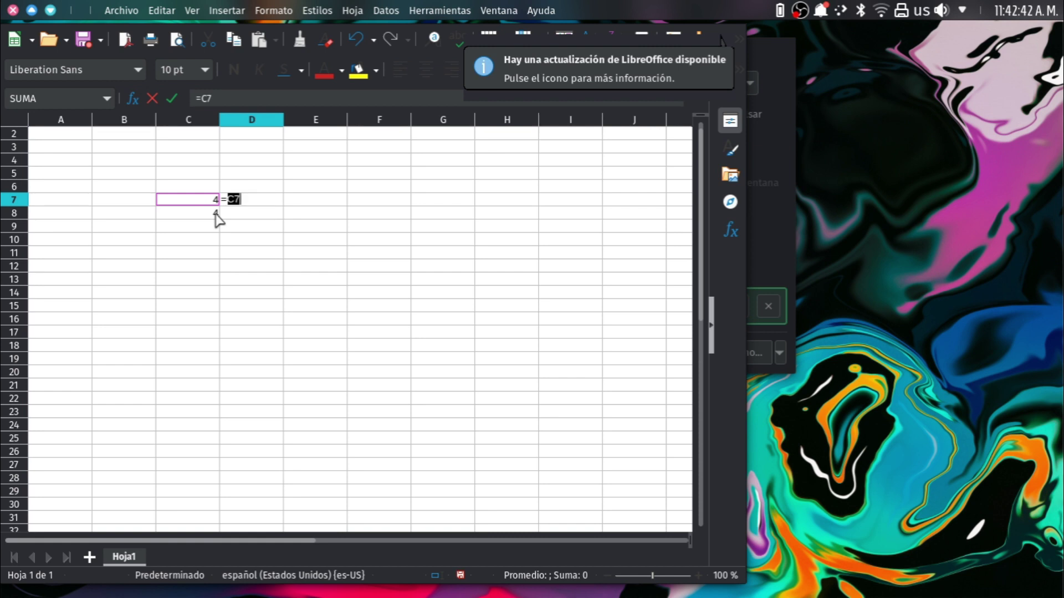
{"action": "key", "text": "BackSpace"}
{"action": "key", "text": "BackSpace"}
{"action": "type", "text": "+"}
{"action": "left_click", "coordinate": [212, 216]}
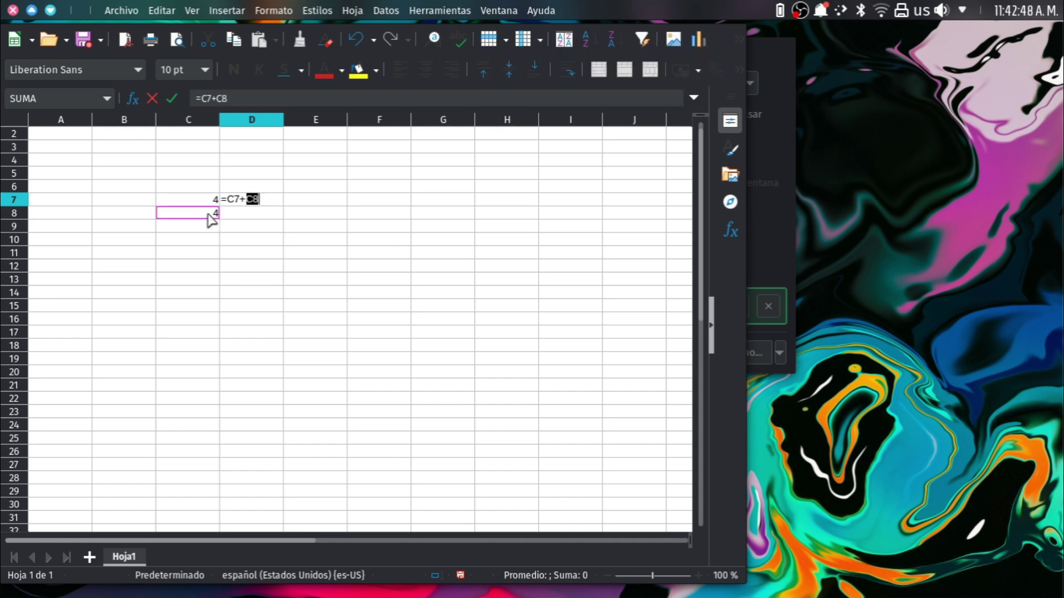
{"action": "key", "text": "Return"}
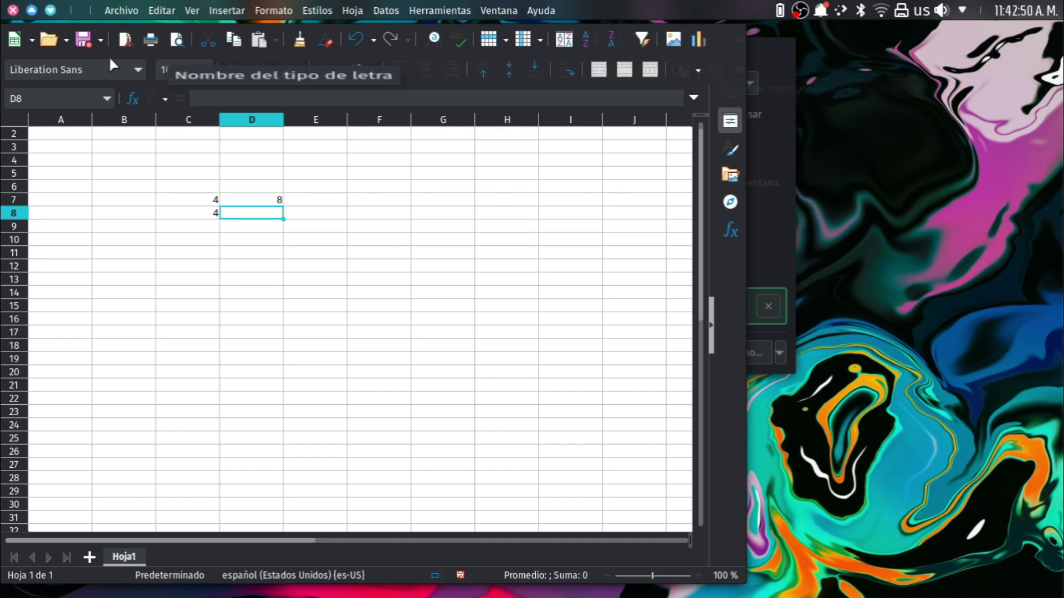
- Close the Calc spreadsheet without saving it and open the system preferences from the application launcher
{"action": "left_click", "coordinate": [12, 10]}
{"action": "left_click", "coordinate": [446, 332]}
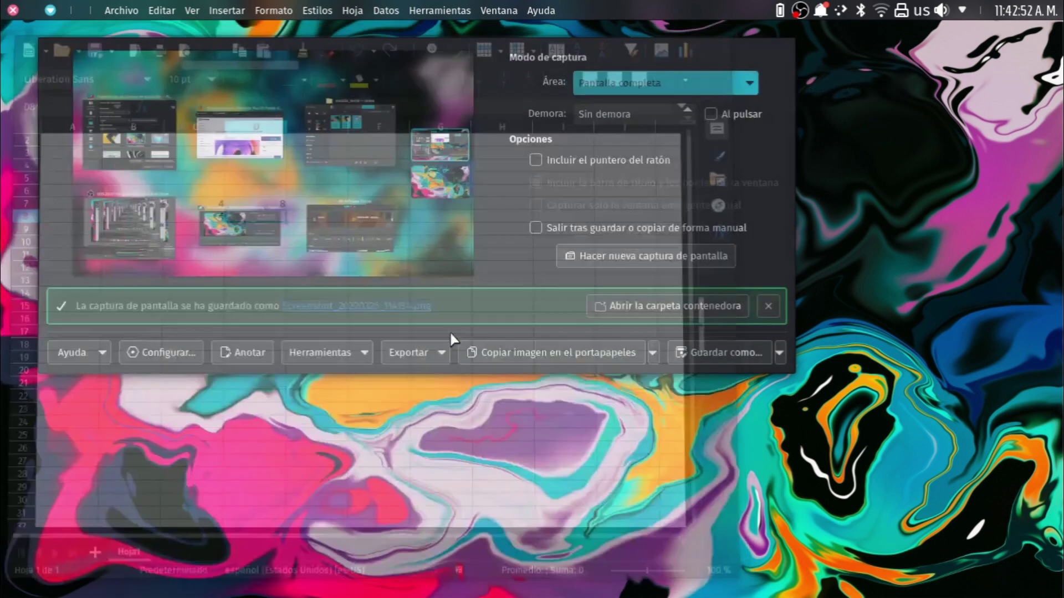
{"action": "right_click", "coordinate": [267, 578]}
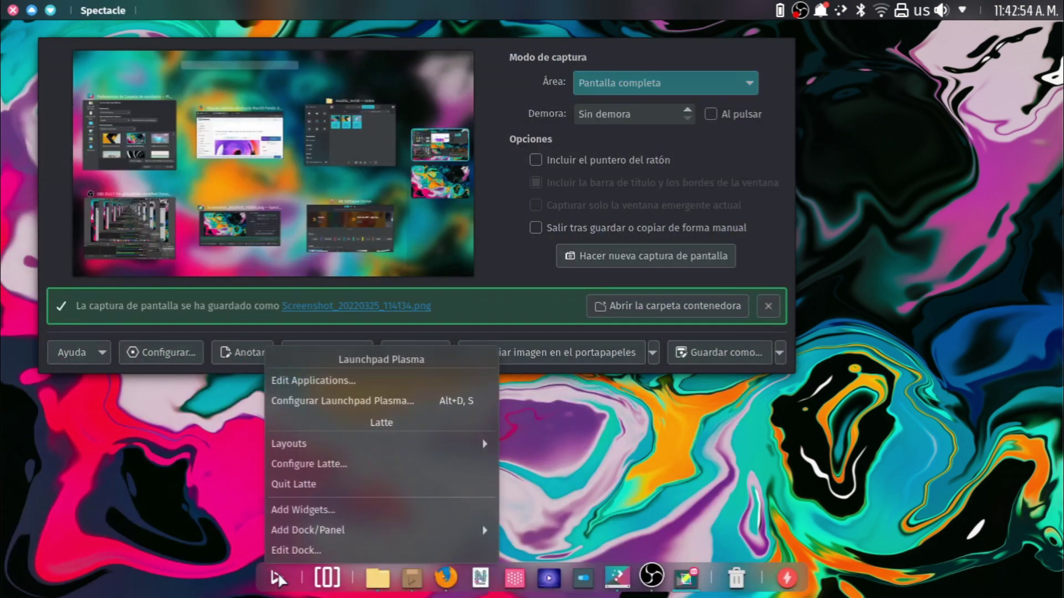
{"action": "left_click", "coordinate": [275, 579]}
{"action": "left_click", "coordinate": [275, 579]}
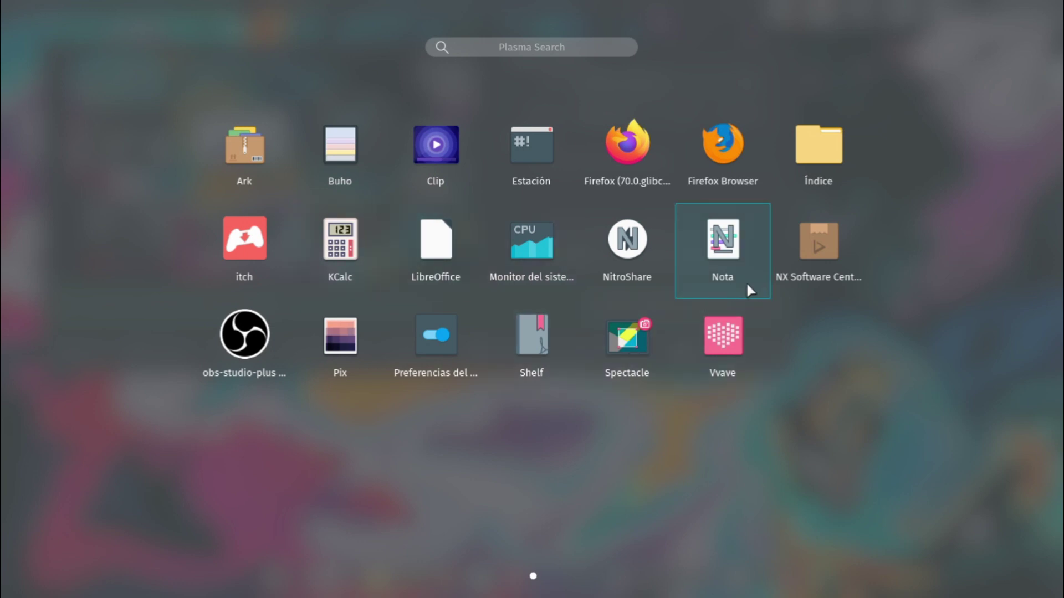
{"action": "left_click", "coordinate": [457, 338]}
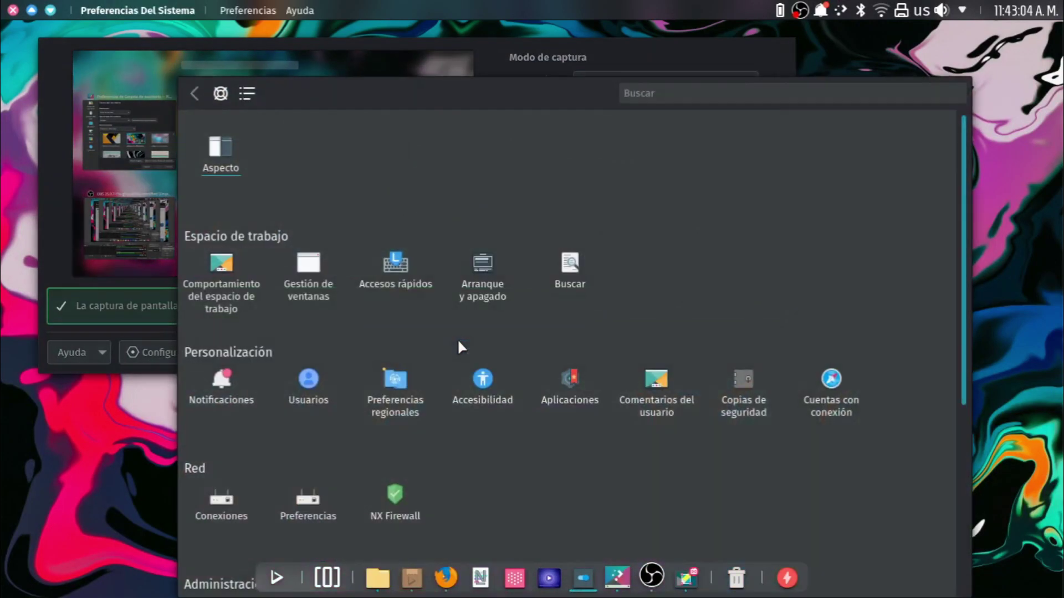
- Open the appearance settings and apply the Nitrux Mix global theme
{"action": "scroll", "coordinate": [458, 343], "scroll_direction": "down", "scroll_amount": 1}
{"action": "scroll", "coordinate": [457, 338], "scroll_direction": "up", "scroll_amount": 1}
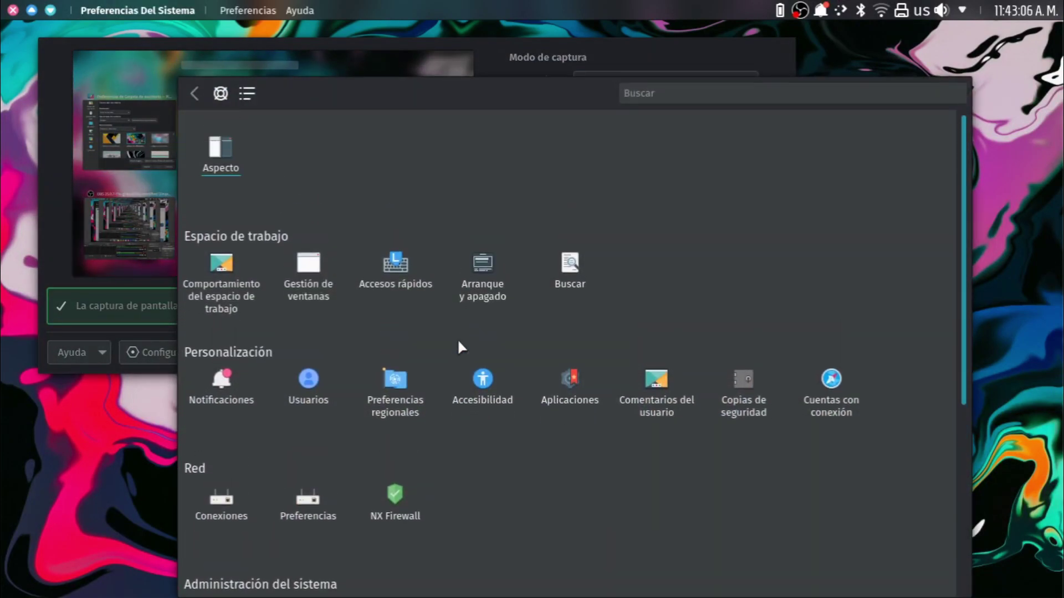
{"action": "left_click", "coordinate": [222, 174]}
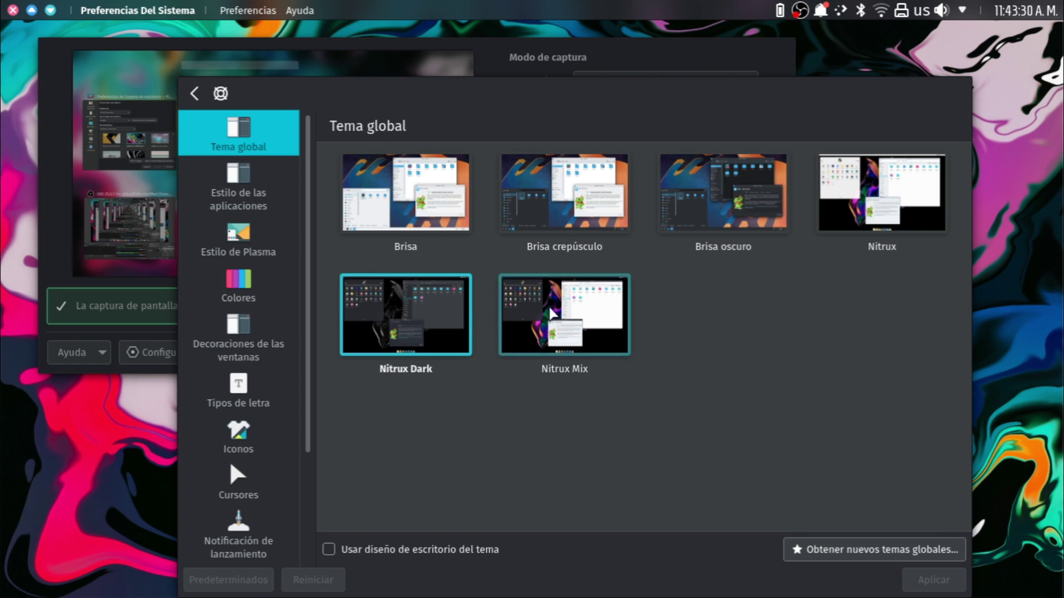
{"action": "left_click", "coordinate": [528, 309]}
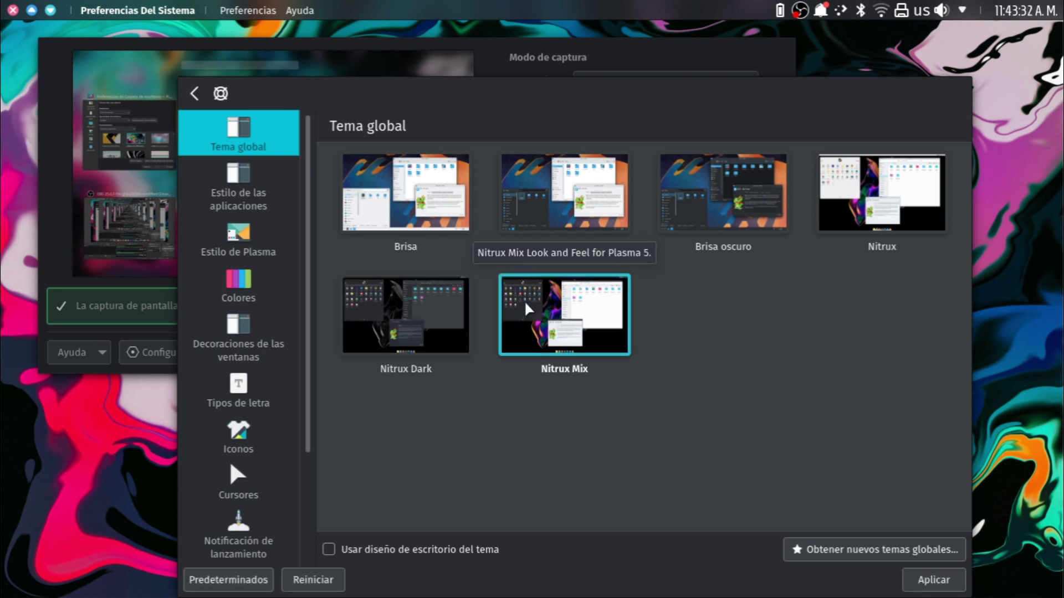
{"action": "left_click", "coordinate": [915, 585]}
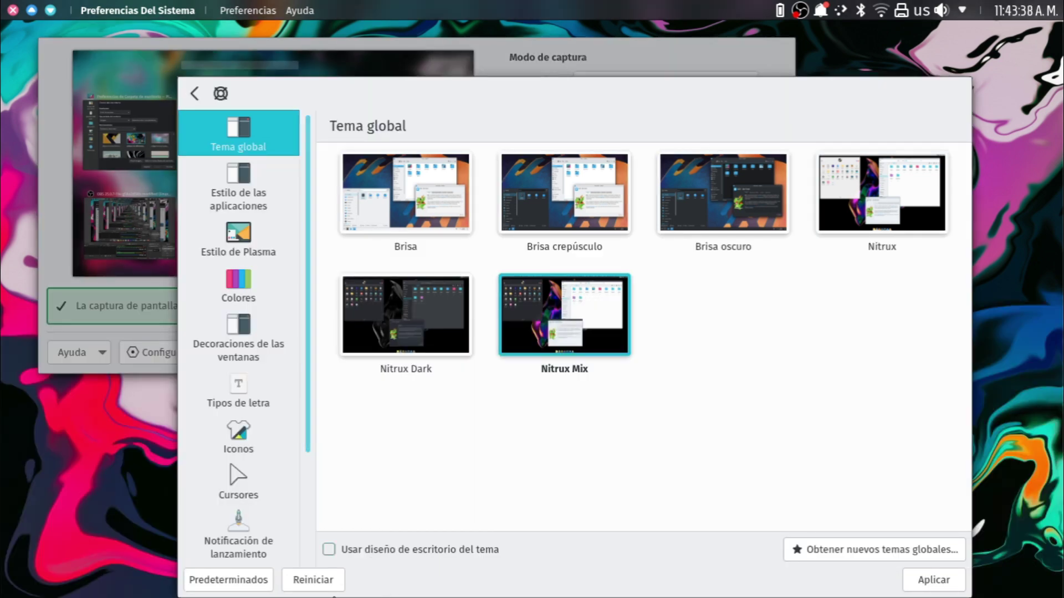
- Apply the Nitrux global theme and reveal the dock to check its look
{"action": "left_click", "coordinate": [850, 247]}
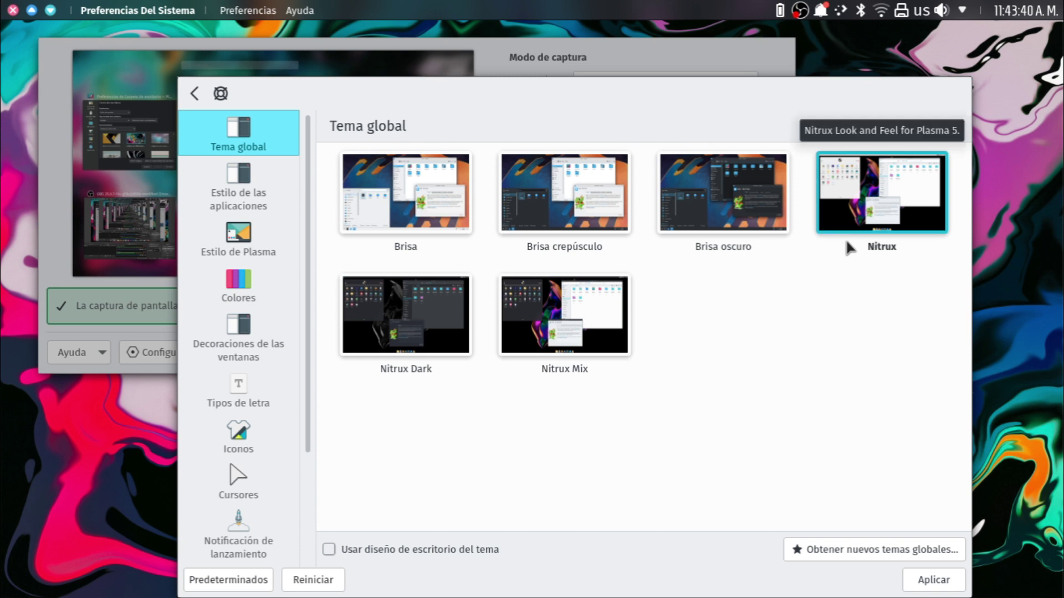
{"action": "left_click", "coordinate": [917, 583]}
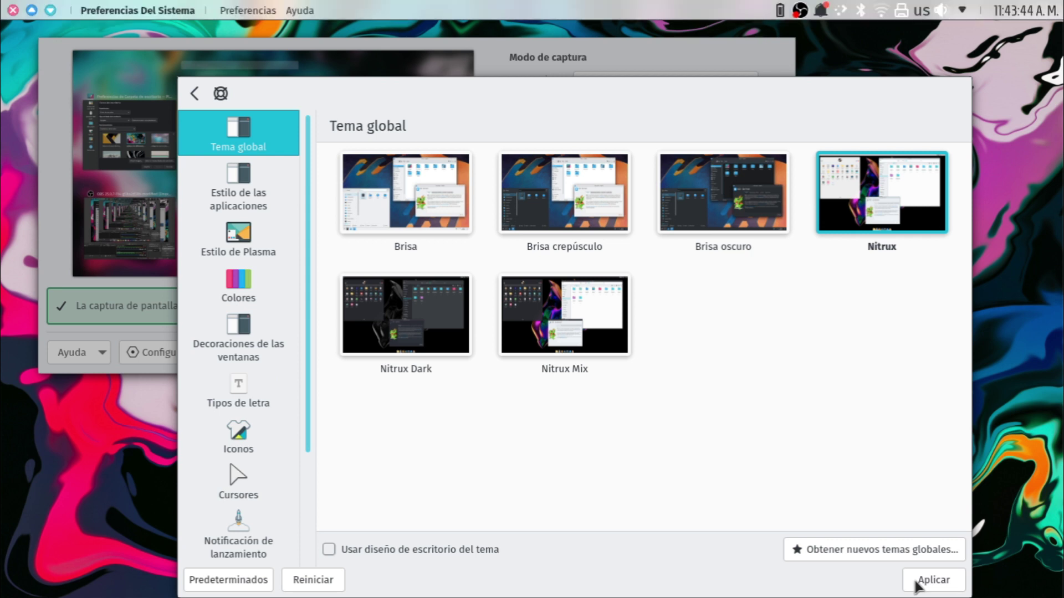
{"action": "mouse_move", "coordinate": [528, 593]}
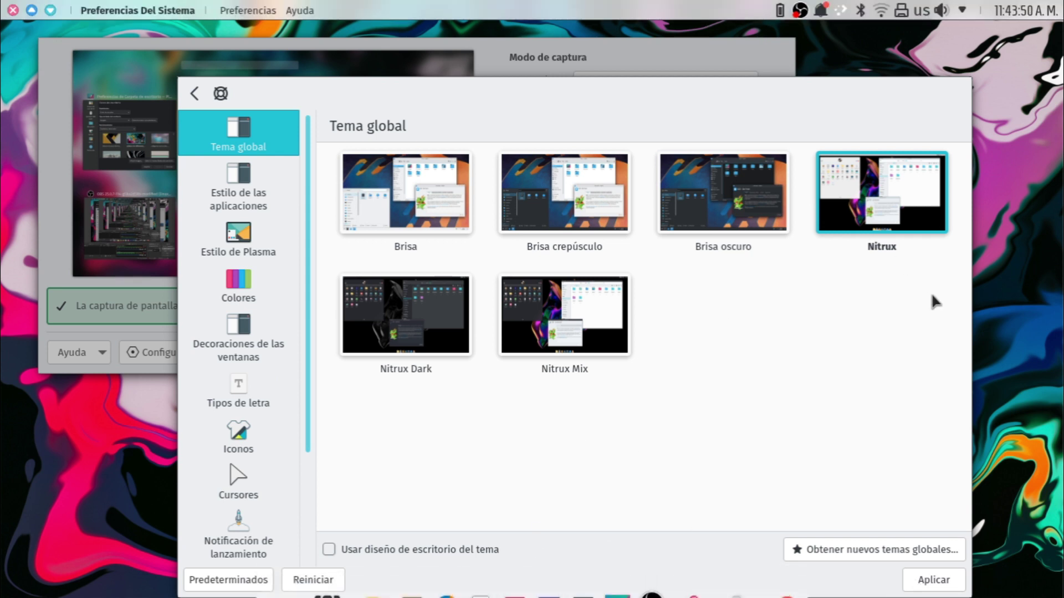
- Look through the appearance settings for colours, window decorations, fonts and icons
{"action": "scroll", "coordinate": [238, 174], "scroll_direction": "down", "scroll_amount": 2}
{"action": "left_click", "coordinate": [238, 177]}
{"action": "scroll", "coordinate": [239, 172], "scroll_direction": "up", "scroll_amount": 2}
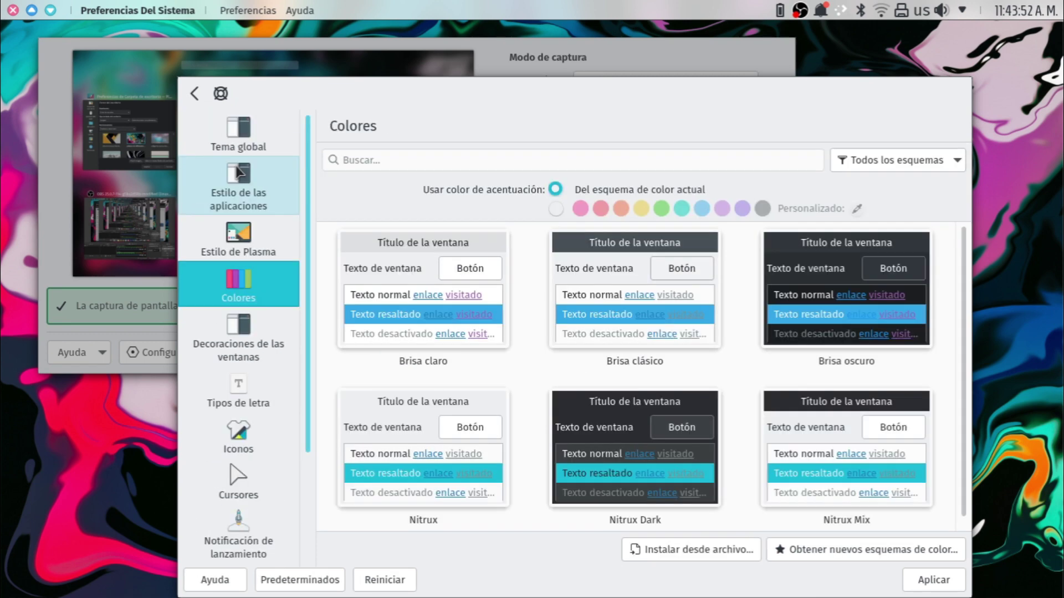
{"action": "scroll", "coordinate": [244, 222], "scroll_direction": "down", "scroll_amount": 3}
{"action": "left_click", "coordinate": [244, 219]}
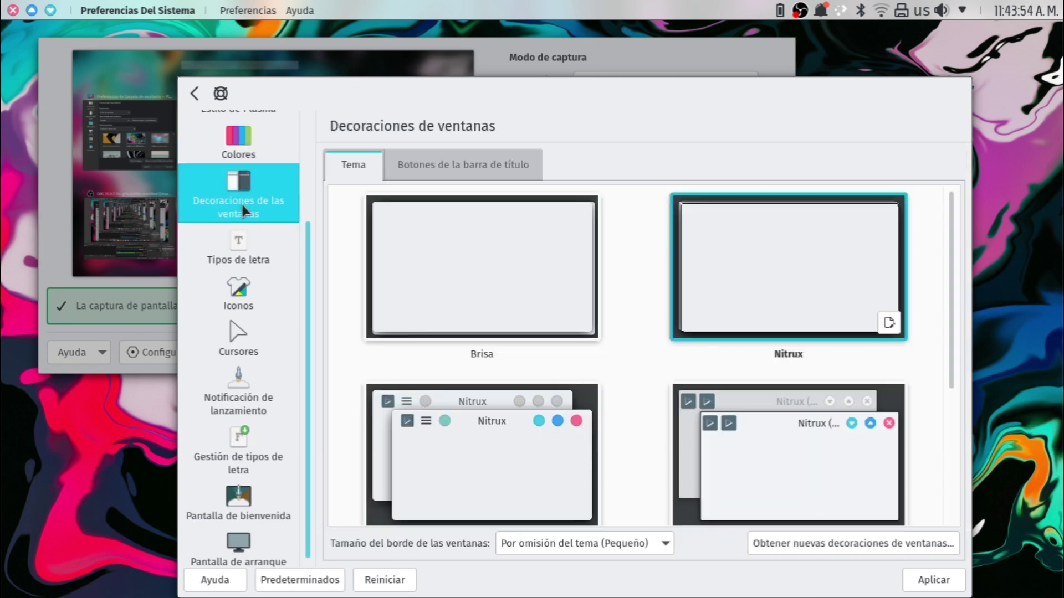
{"action": "left_click", "coordinate": [242, 244]}
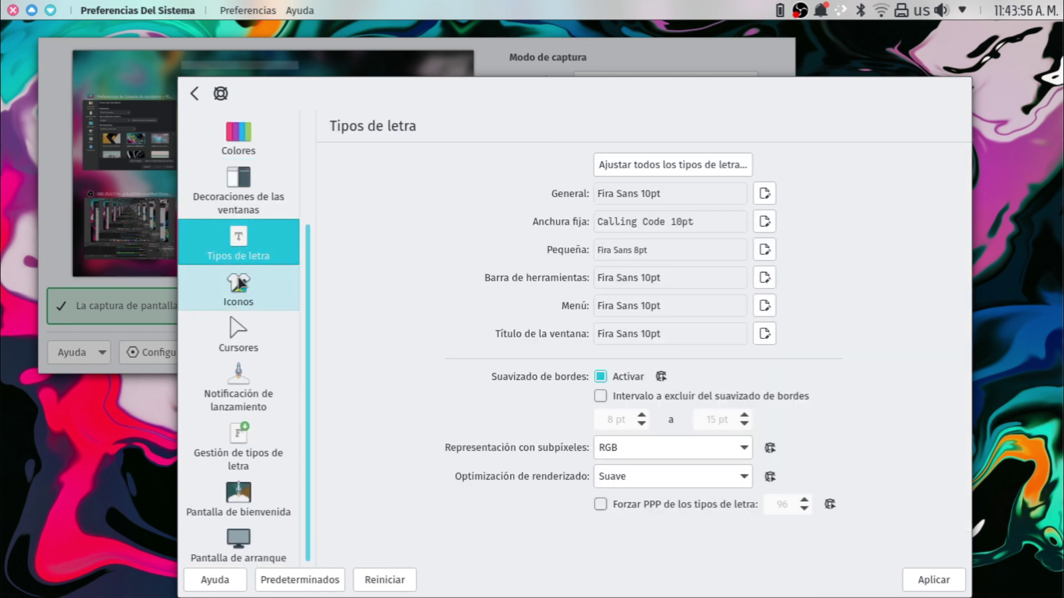
{"action": "left_click", "coordinate": [239, 284]}
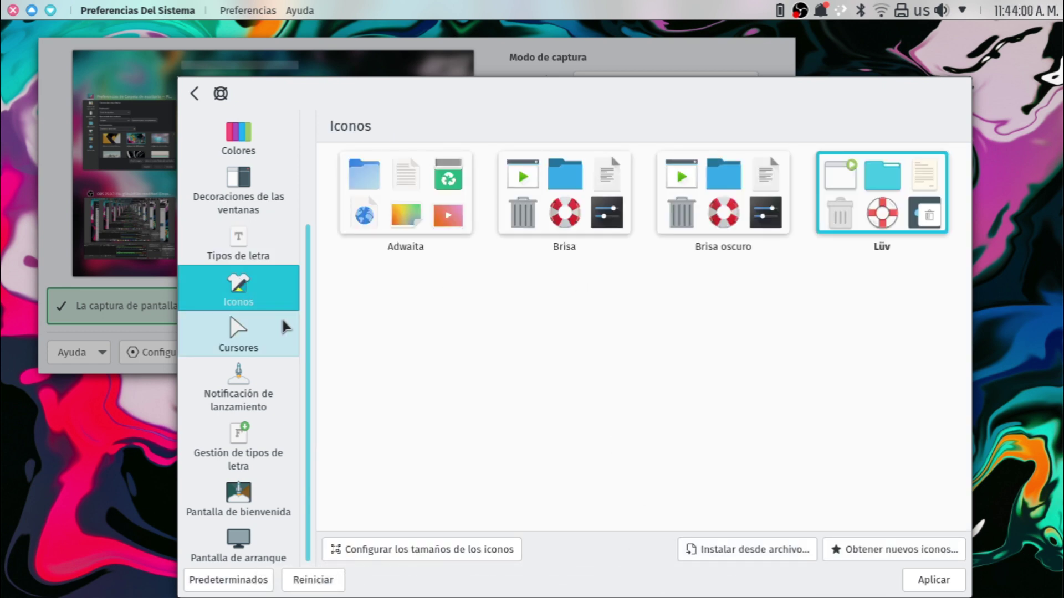
- Try the available cursor themes and set the cursor theme to Brisa claro
{"action": "left_click", "coordinate": [277, 331]}
{"action": "scroll", "coordinate": [277, 331], "scroll_direction": "up", "scroll_amount": 3}
{"action": "left_click", "coordinate": [405, 238]}
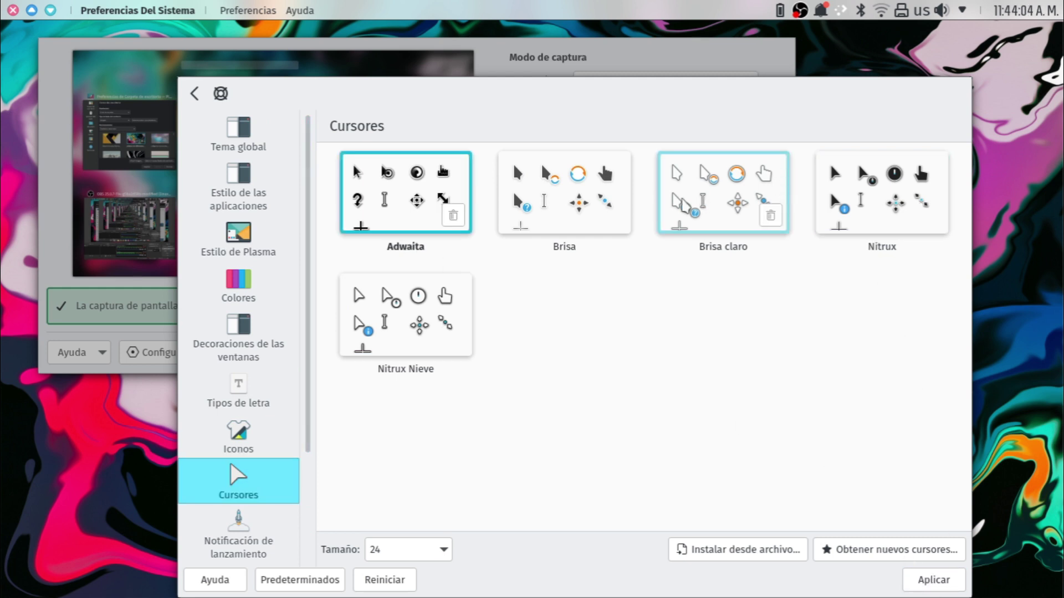
{"action": "left_click", "coordinate": [699, 206]}
{"action": "left_click", "coordinate": [933, 583]}
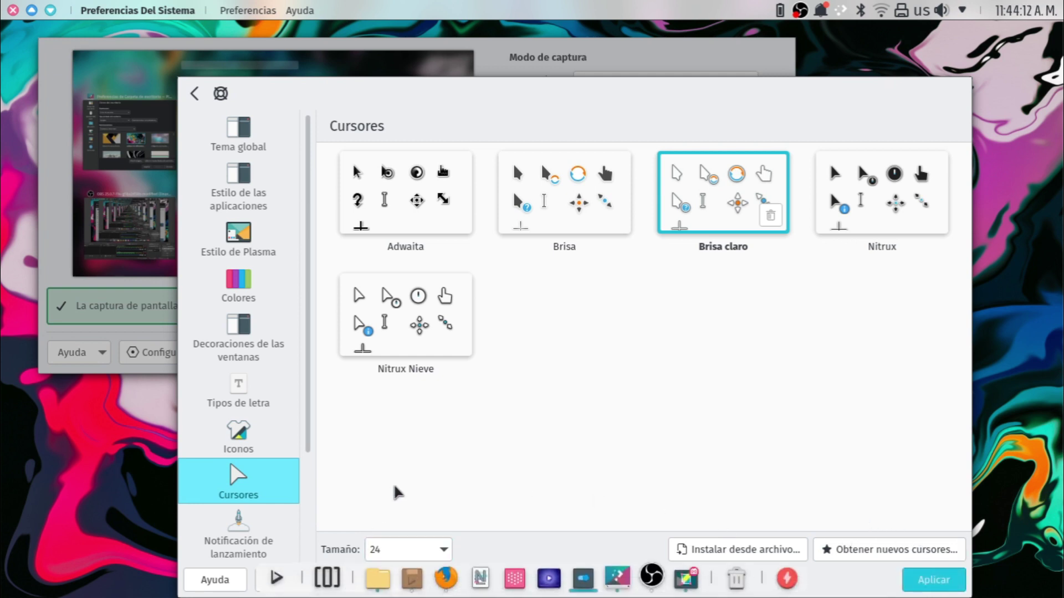
{"action": "left_click", "coordinate": [387, 578]}
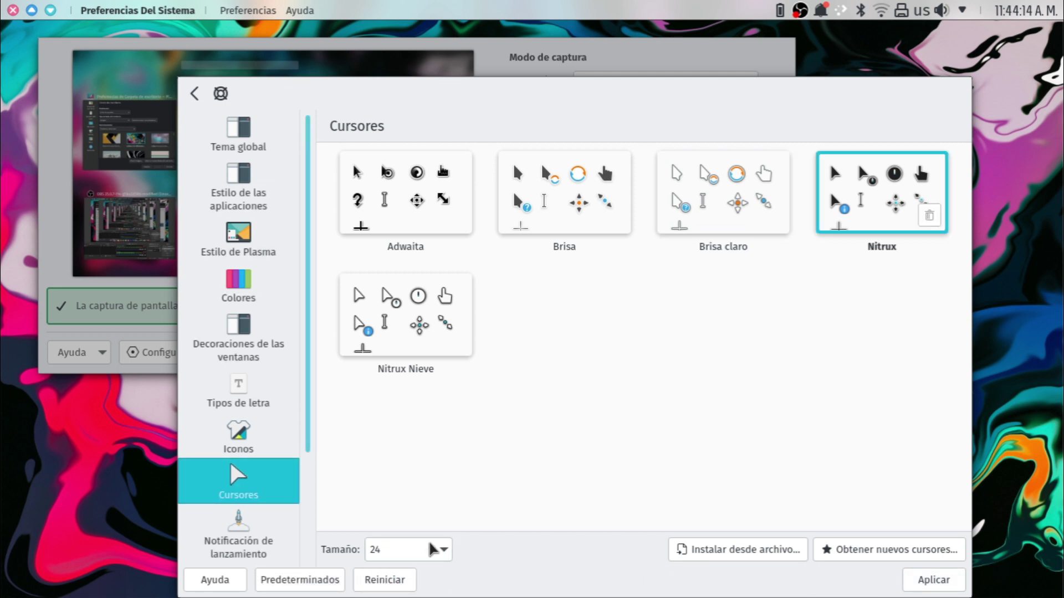
{"action": "key", "text": "Left"}
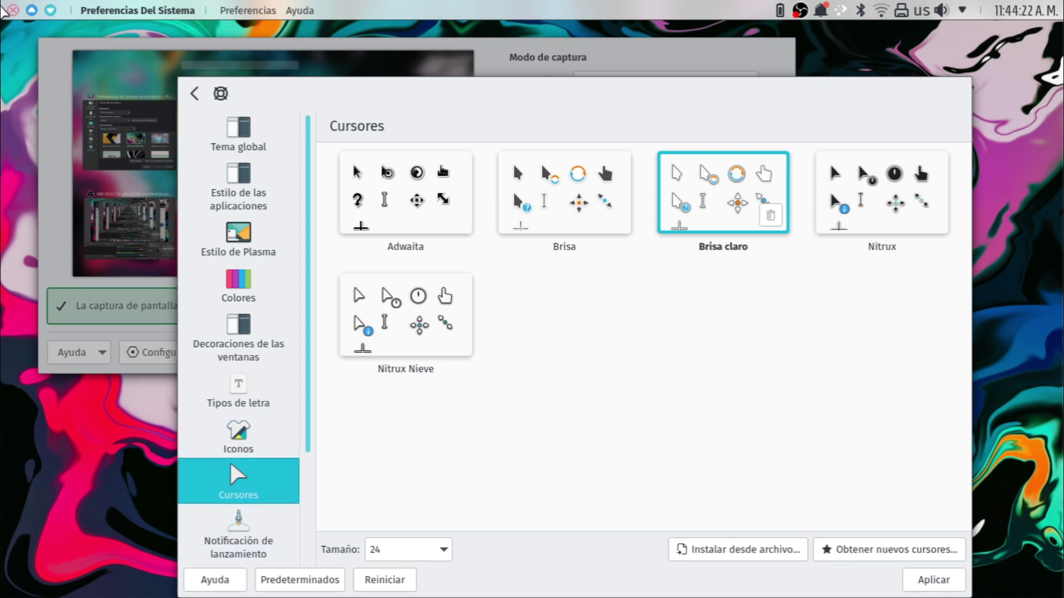
- Close the system preferences and Spectacle, and open the desktop background settings
{"action": "left_click", "coordinate": [13, 9]}
{"action": "left_click", "coordinate": [12, 9]}
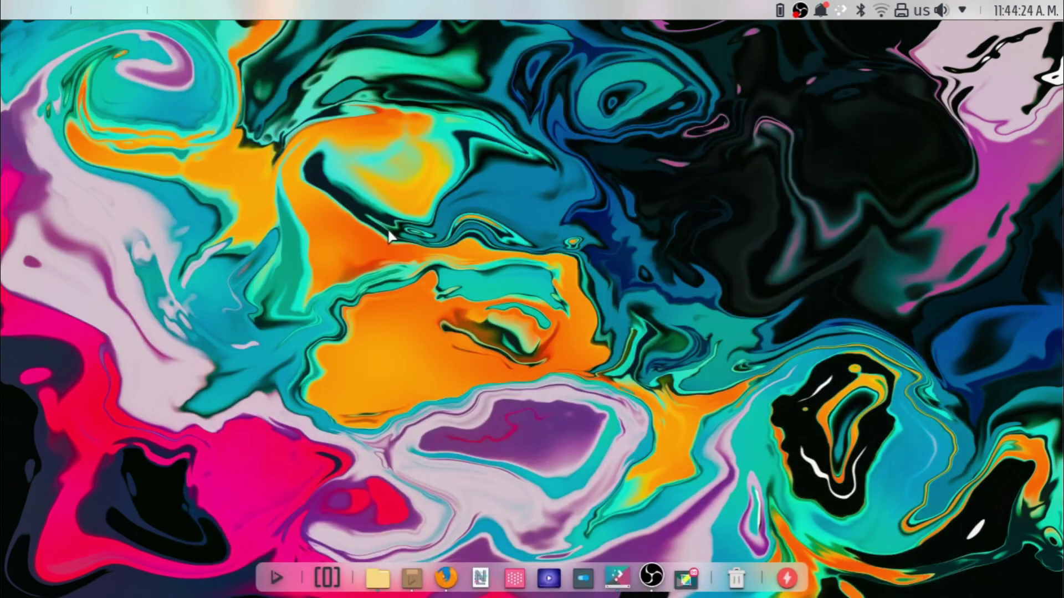
{"action": "right_click", "coordinate": [399, 240]}
{"action": "left_click", "coordinate": [407, 249]}
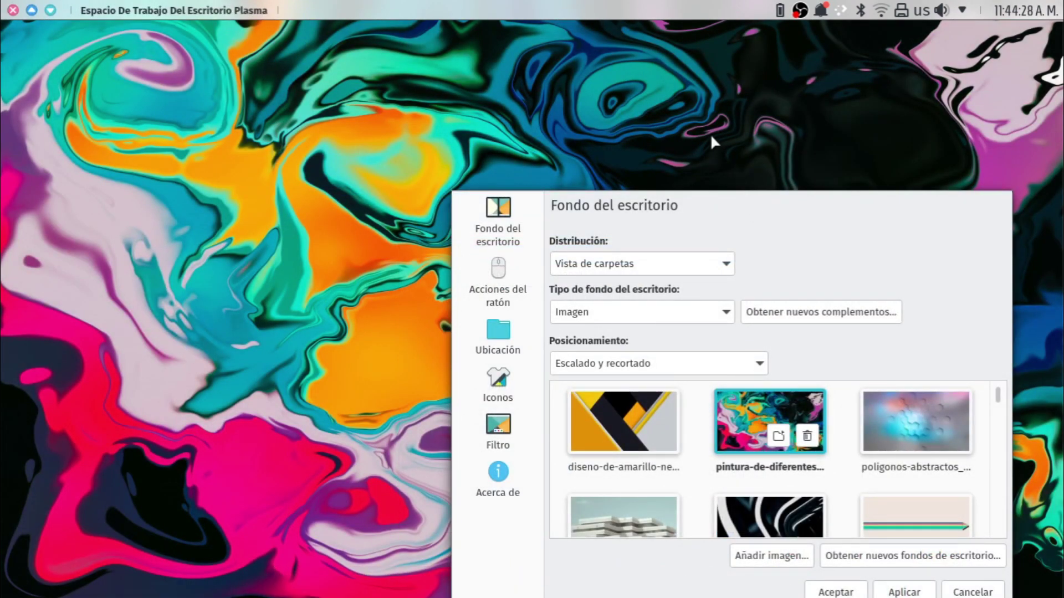
- Apply the polígonos-abstractos image as the desktop wallpaper
{"action": "left_click_drag", "start_coordinate": [742, 203], "coordinate": [672, 98]}
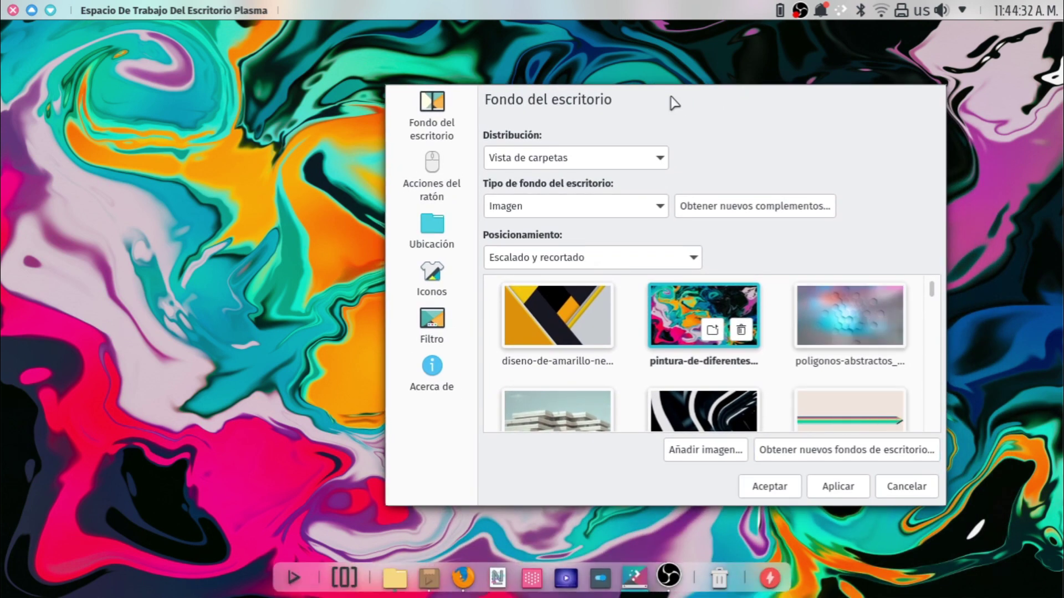
{"action": "left_click", "coordinate": [850, 316]}
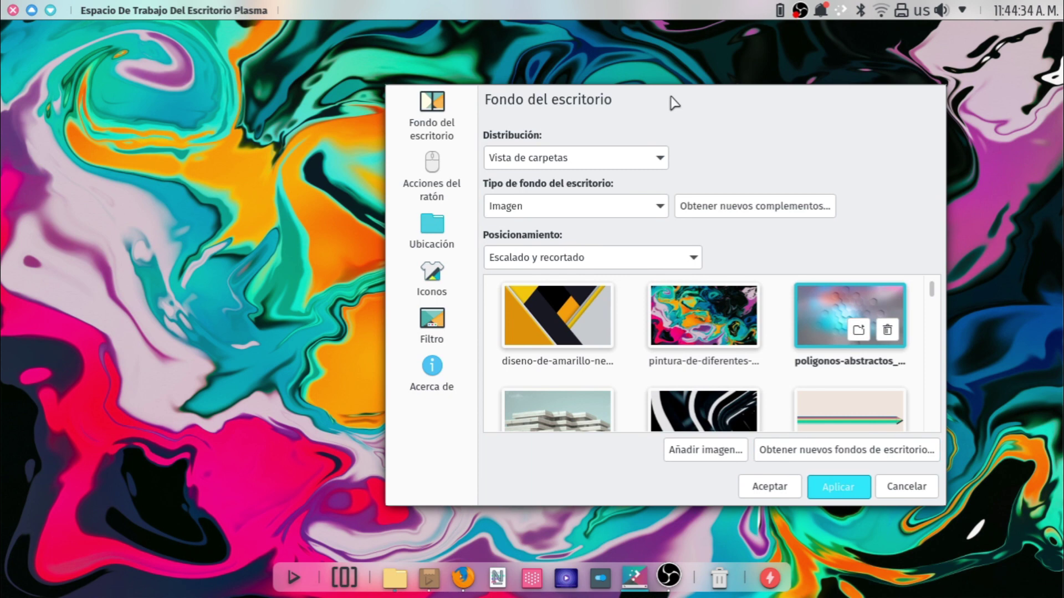
{"action": "left_click", "coordinate": [838, 487]}
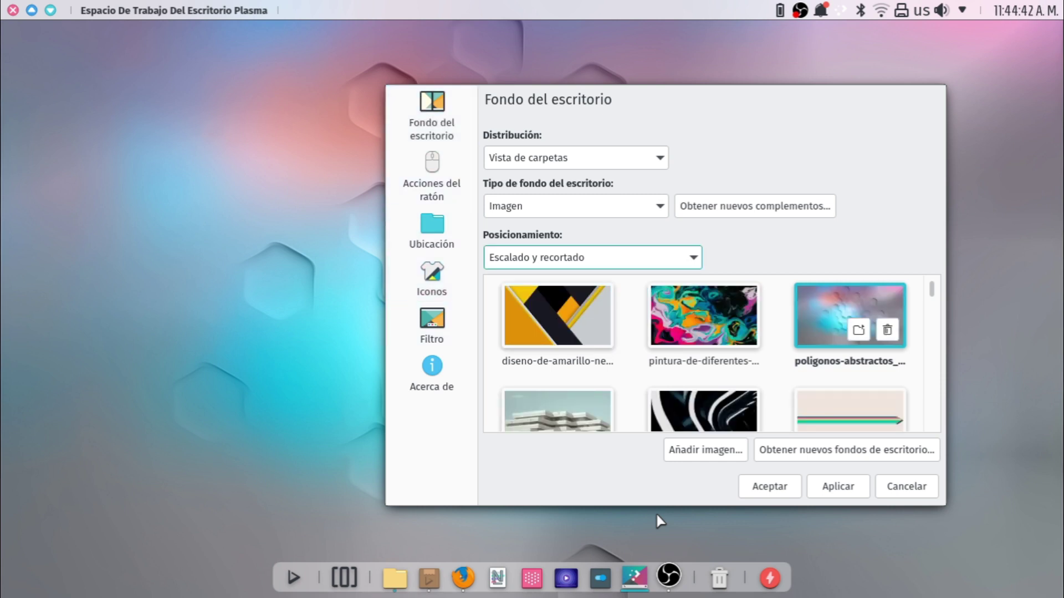
- Apply the diseno-de-amarillo image as the desktop wallpaper
{"action": "key", "text": "Left"}
{"action": "key", "text": "Left"}
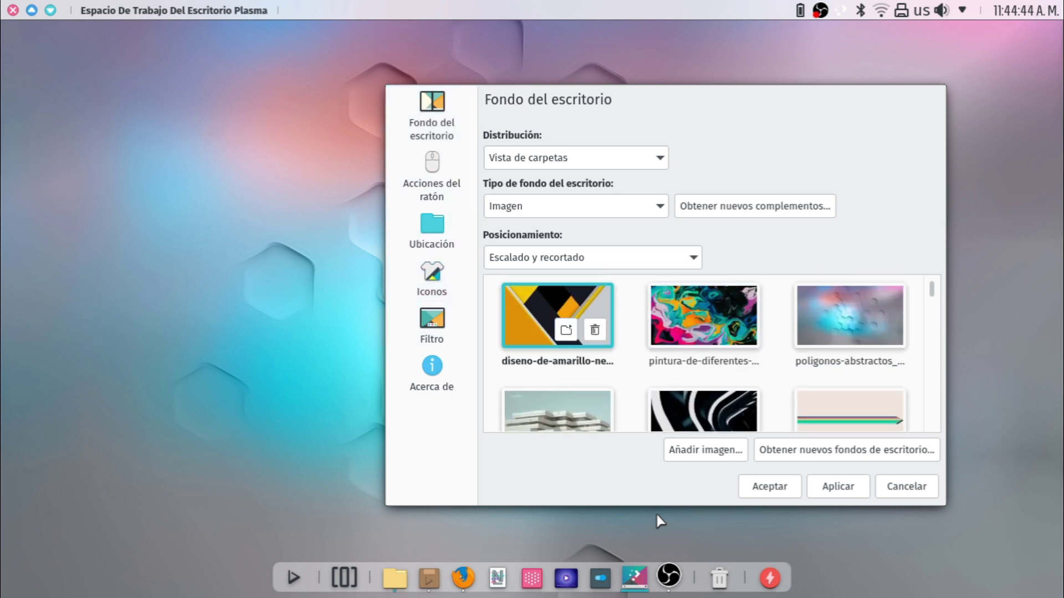
{"action": "left_click", "coordinate": [837, 492]}
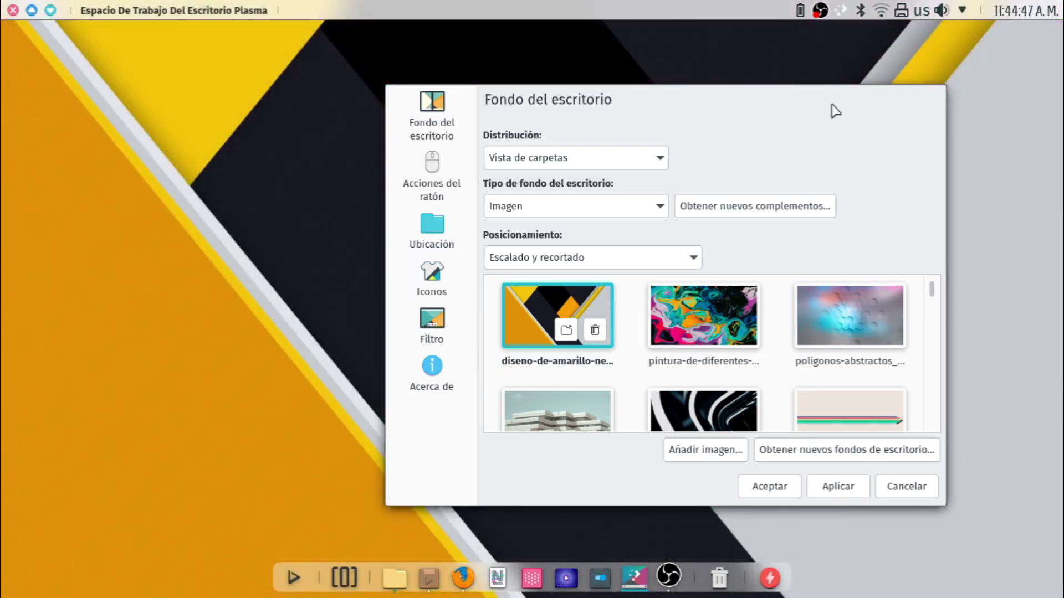
- Clear the settings dialog off the desktop, capture the full screen and save it as Screenshot_20220325_114454.png in Imágenes
{"action": "left_click_drag", "start_coordinate": [835, 111], "coordinate": [807, 219]}
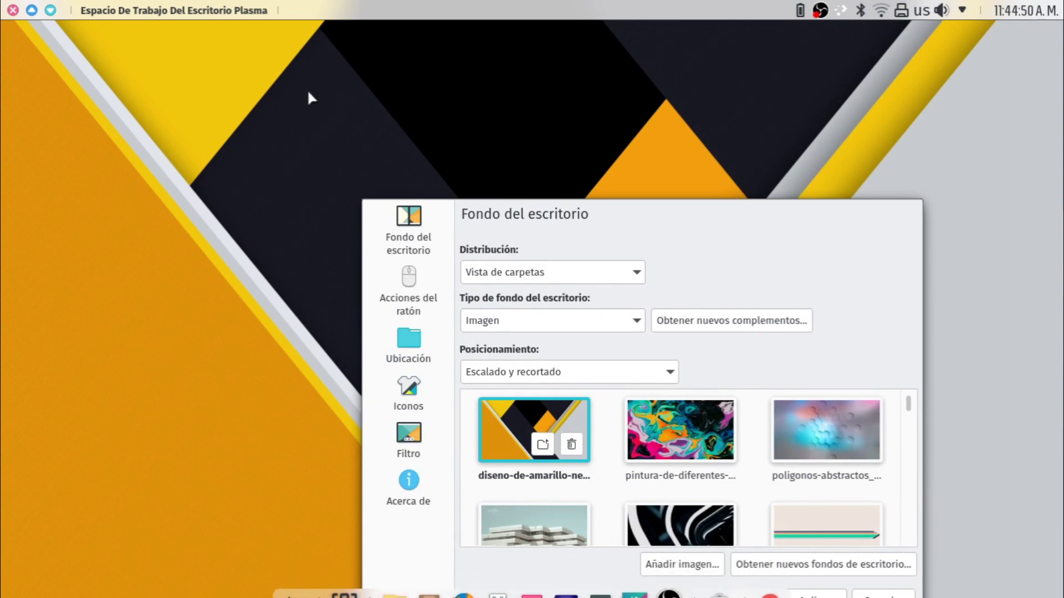
{"action": "left_click", "coordinate": [32, 9]}
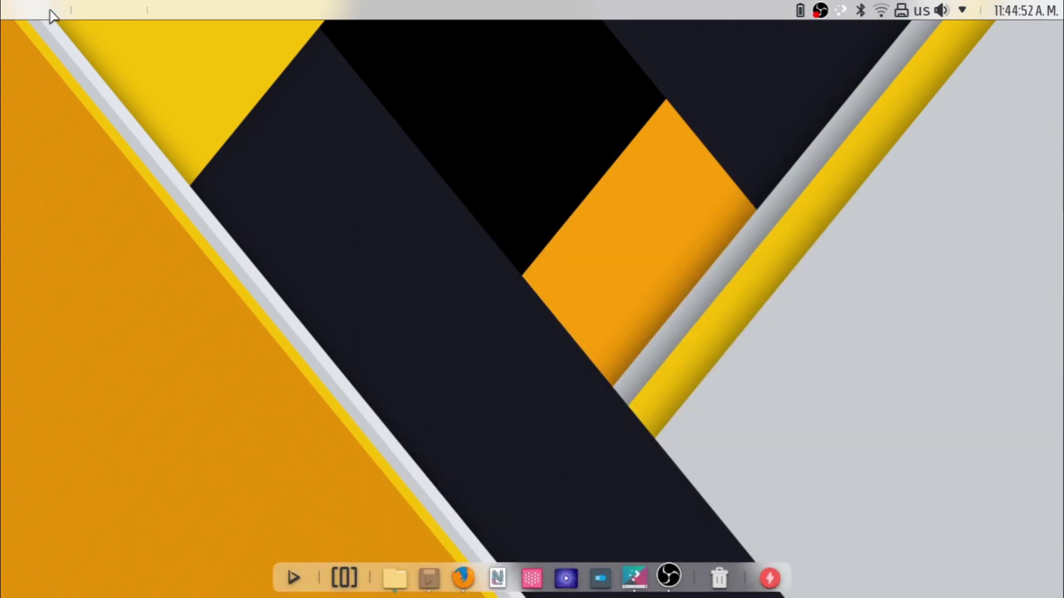
{"action": "key", "text": "Print"}
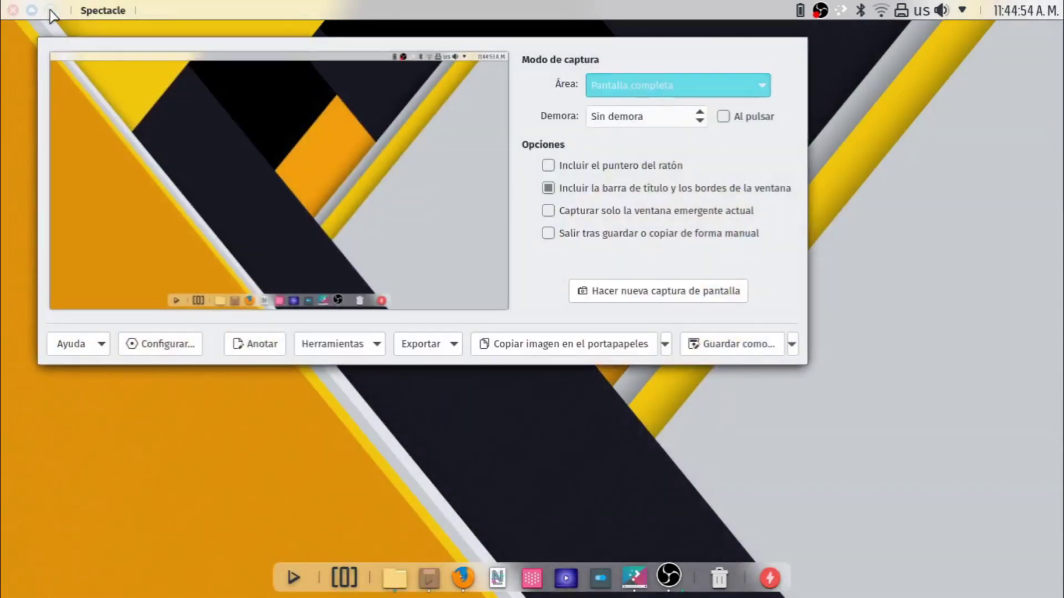
{"action": "left_click", "coordinate": [718, 345]}
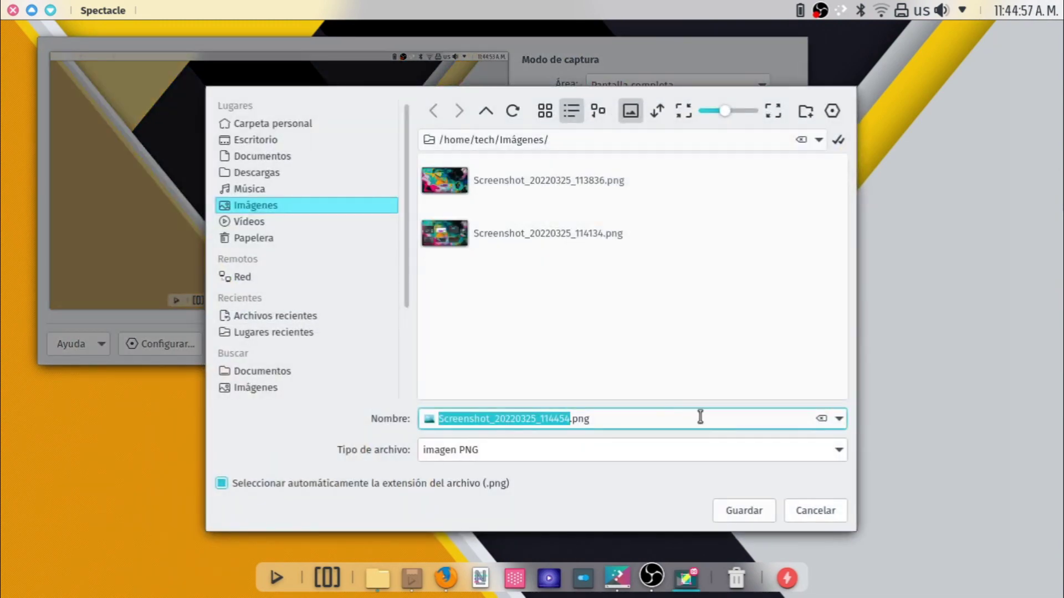
{"action": "left_click", "coordinate": [743, 507]}
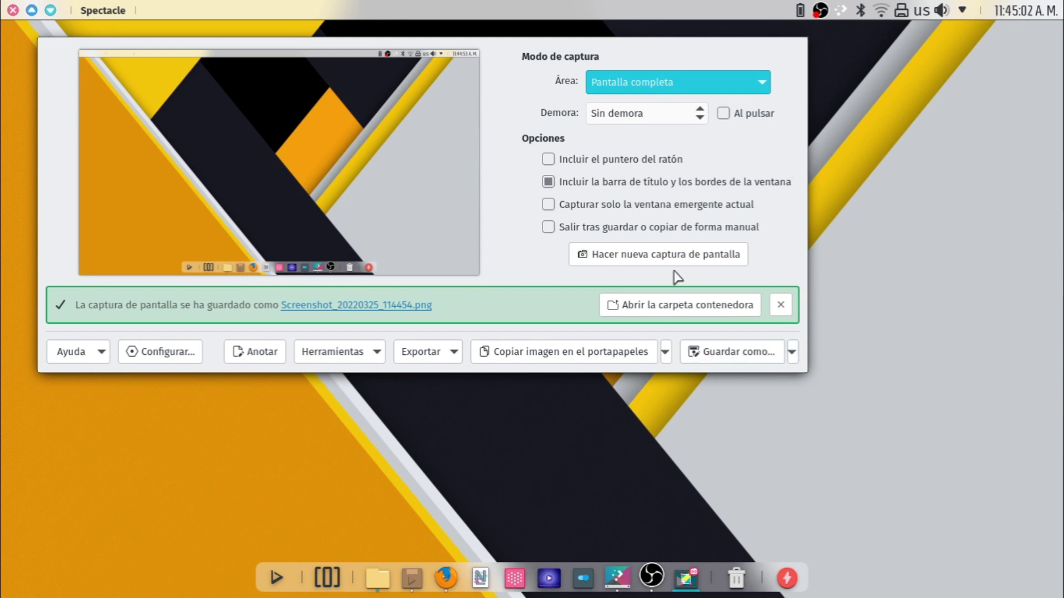
- Return to the desktop background settings and browse the bundled wallpaper collection
{"action": "right_click", "coordinate": [673, 503]}
{"action": "left_click", "coordinate": [803, 227]}
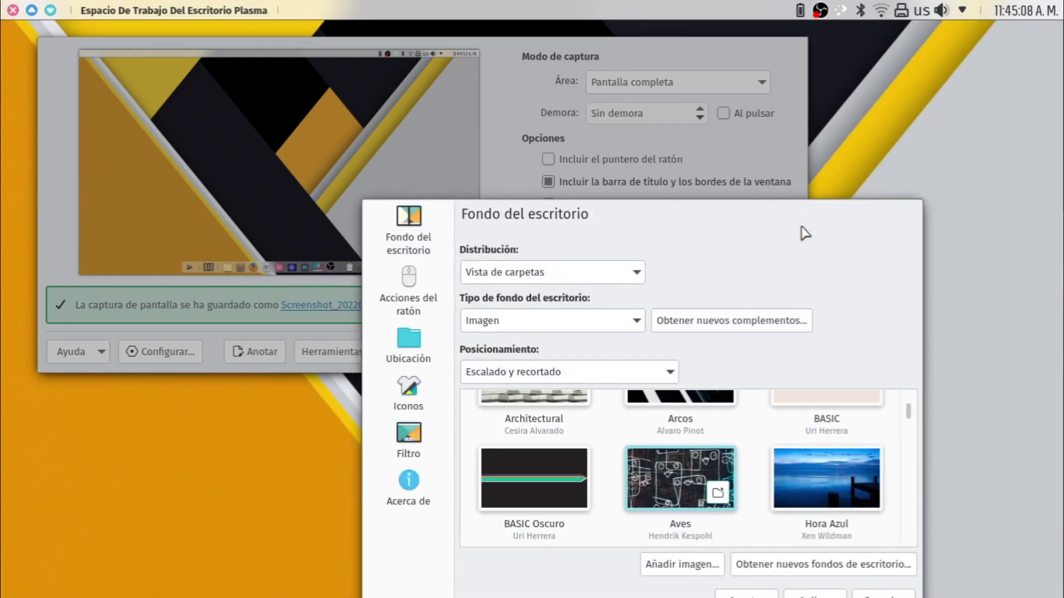
{"action": "key", "text": "Down"}
{"action": "key", "text": "Down"}
{"action": "left_click", "coordinate": [730, 496]}
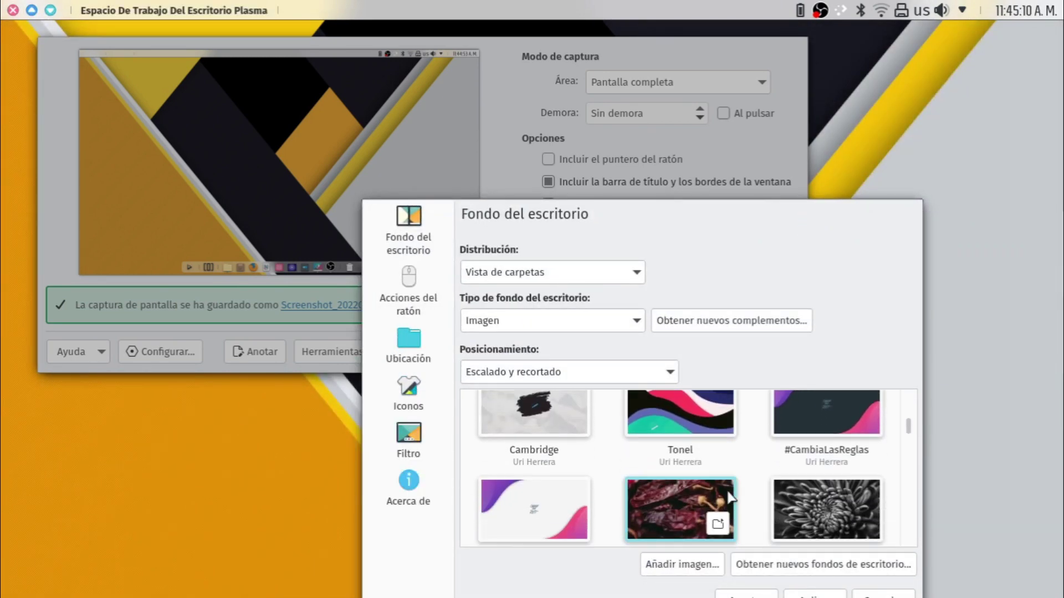
{"action": "scroll", "coordinate": [730, 496], "scroll_direction": "down", "scroll_amount": 5}
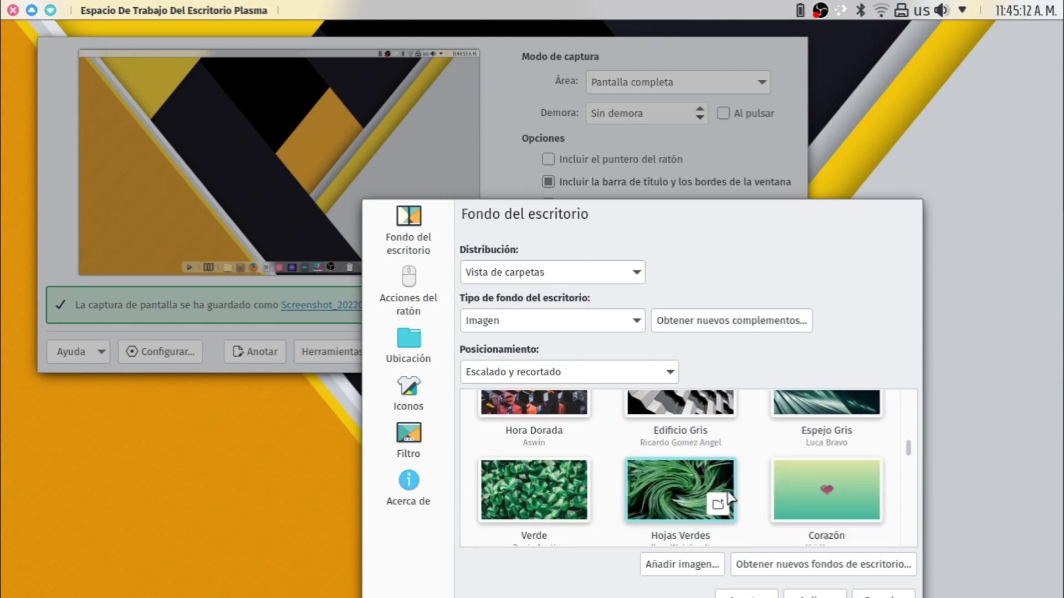
{"action": "scroll", "coordinate": [730, 496], "scroll_direction": "down", "scroll_amount": 5}
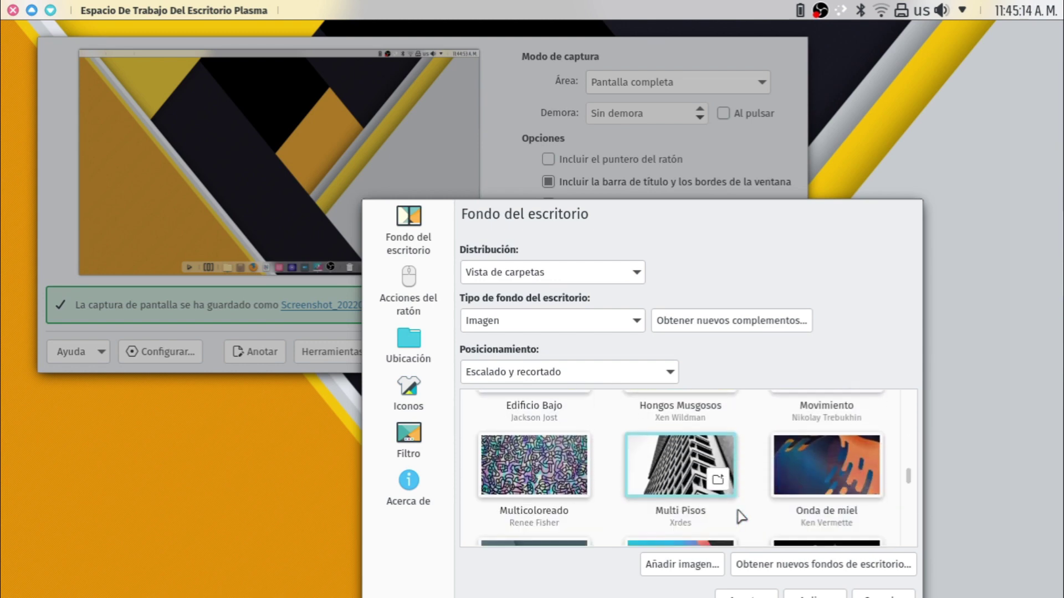
{"action": "scroll", "coordinate": [740, 517], "scroll_direction": "down", "scroll_amount": 5}
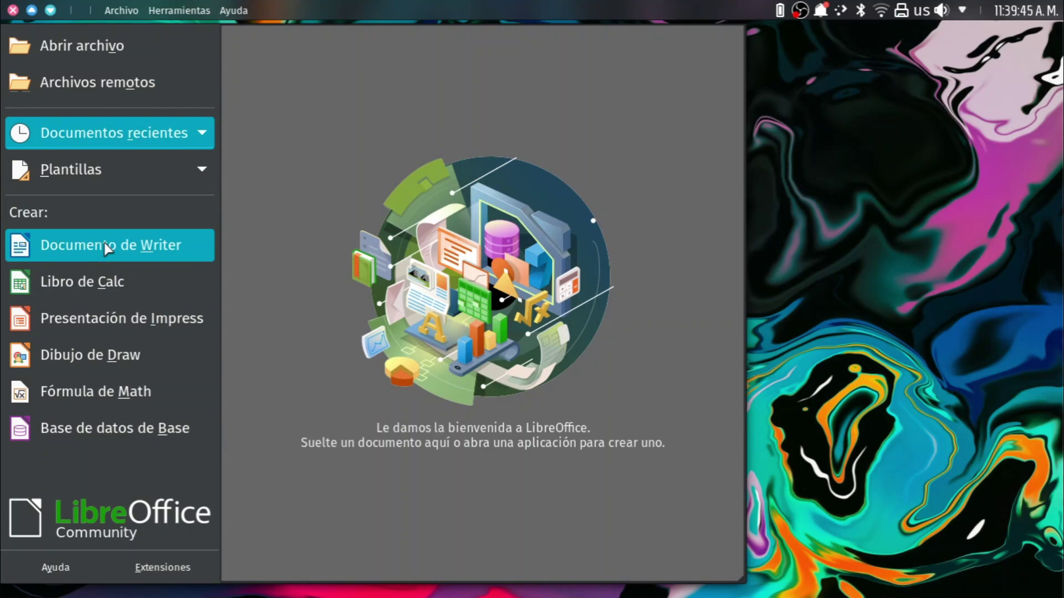
- Create a Writer document in a maximized window with the text "Hola como están", correcting the last word with the spelling suggestion
{"action": "left_click", "coordinate": [108, 247]}
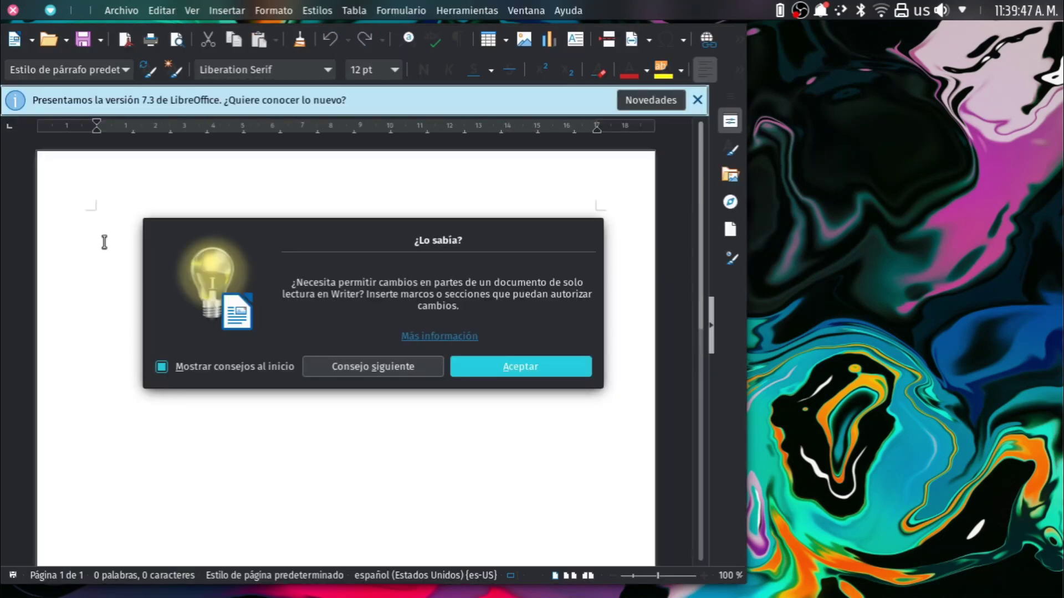
{"action": "left_click", "coordinate": [492, 371]}
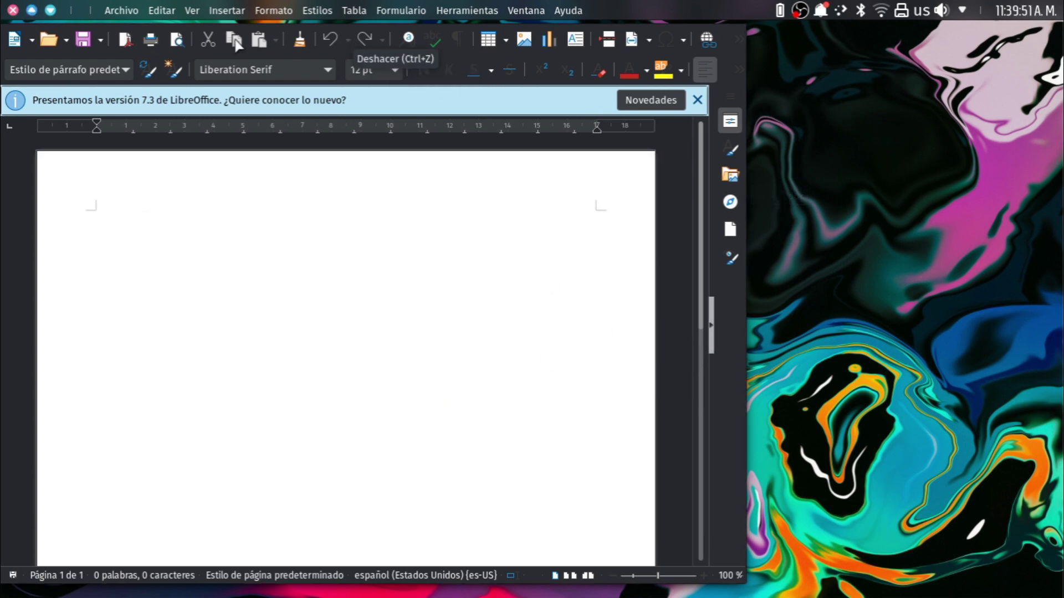
{"action": "left_click", "coordinate": [34, 9]}
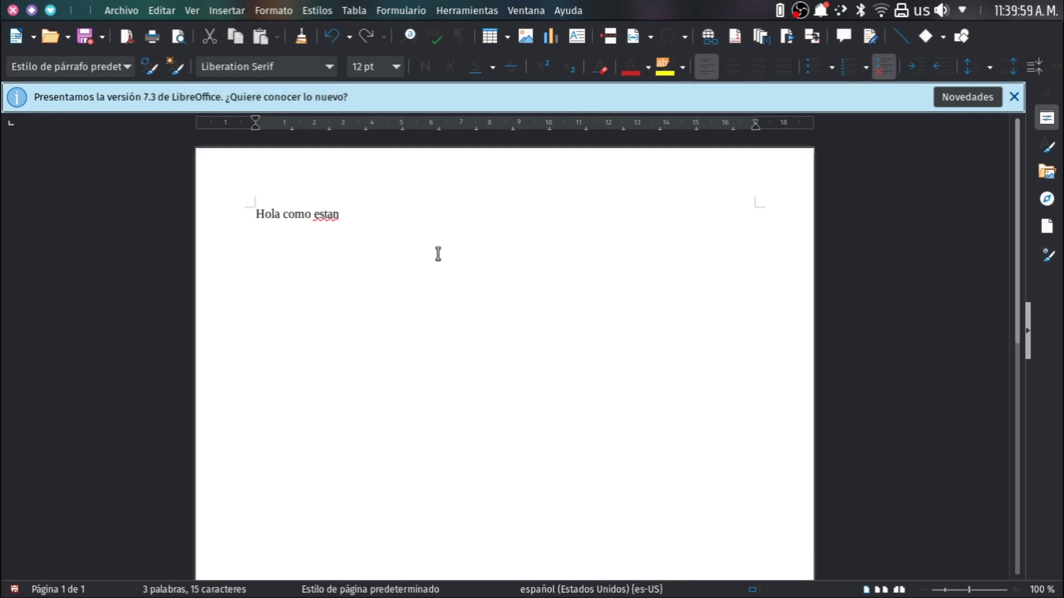
{"action": "right_click", "coordinate": [329, 213]}
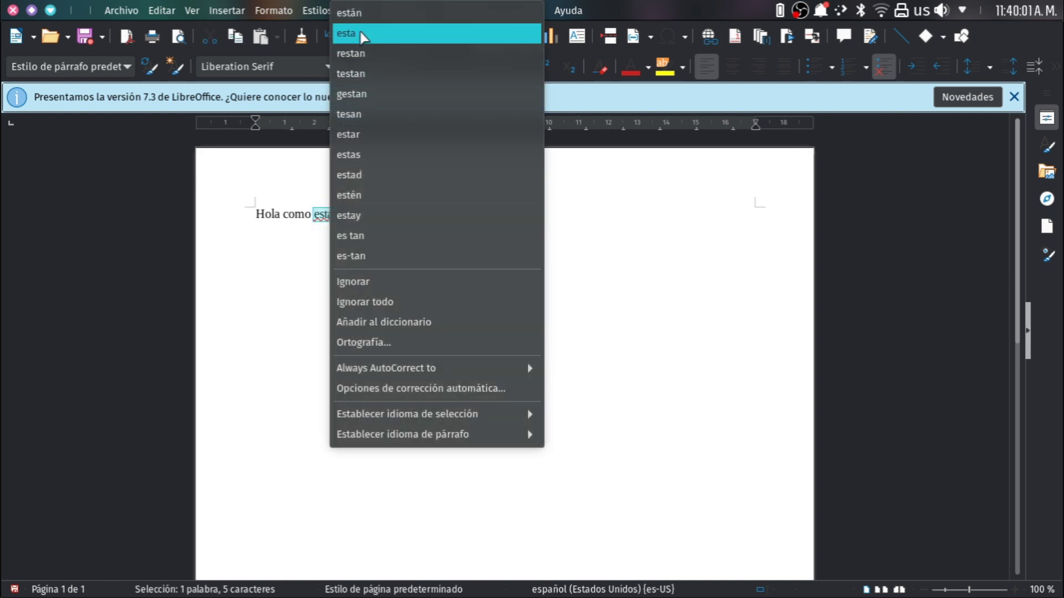
{"action": "left_click", "coordinate": [351, 12]}
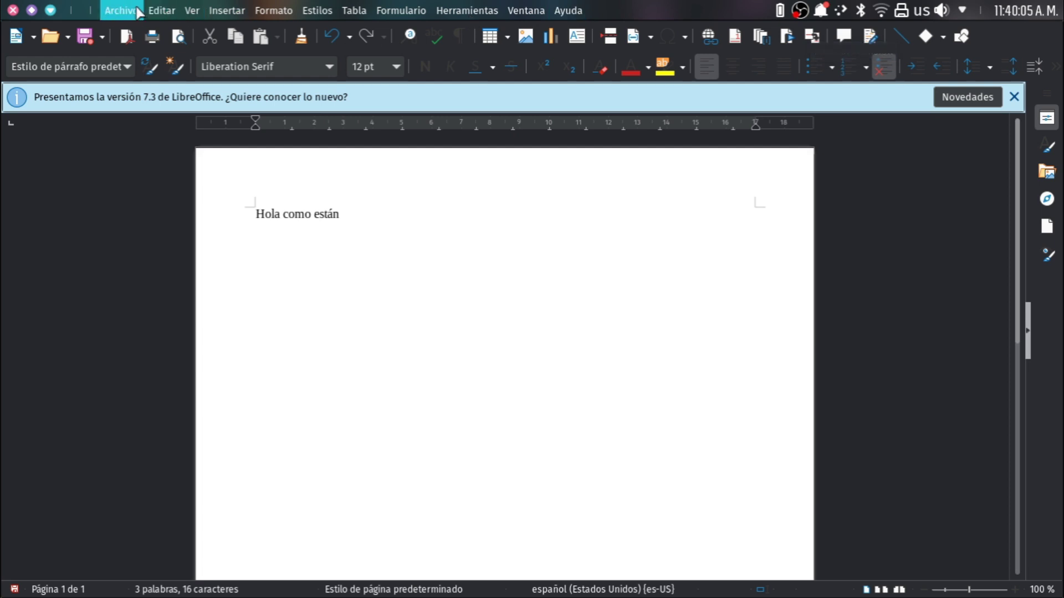
- Close the Writer document and save it as "Sin título 1" in ODF text format in the Documentos folder
{"action": "left_click", "coordinate": [12, 10]}
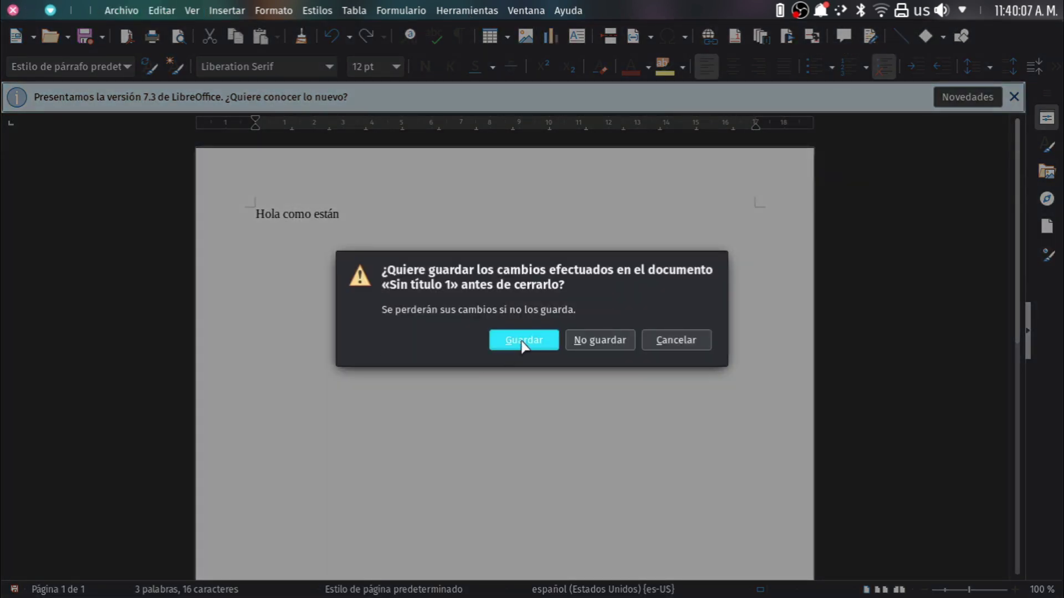
{"action": "left_click", "coordinate": [523, 340]}
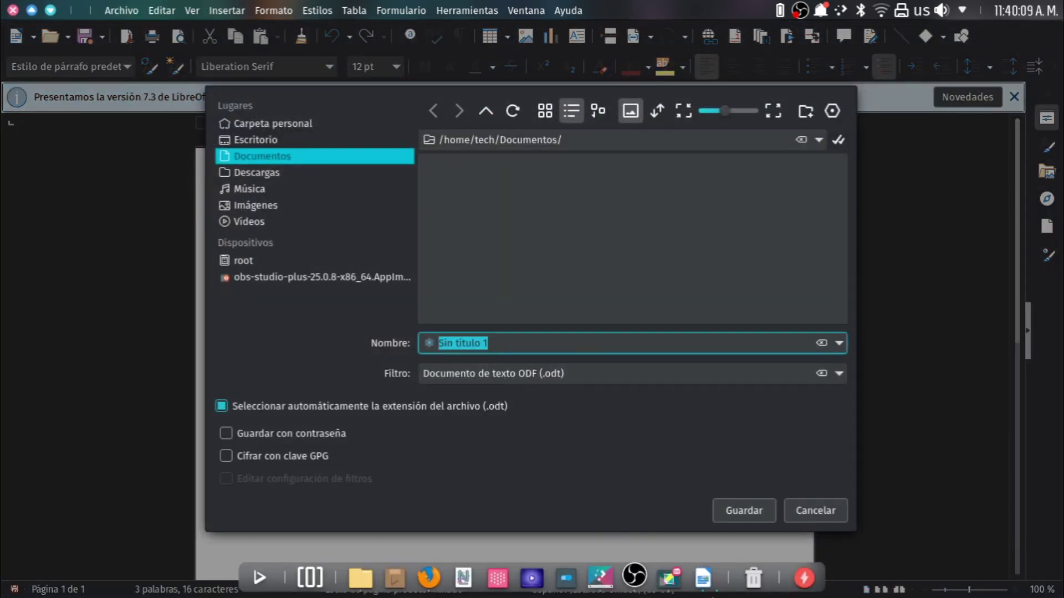
{"action": "left_click", "coordinate": [757, 506]}
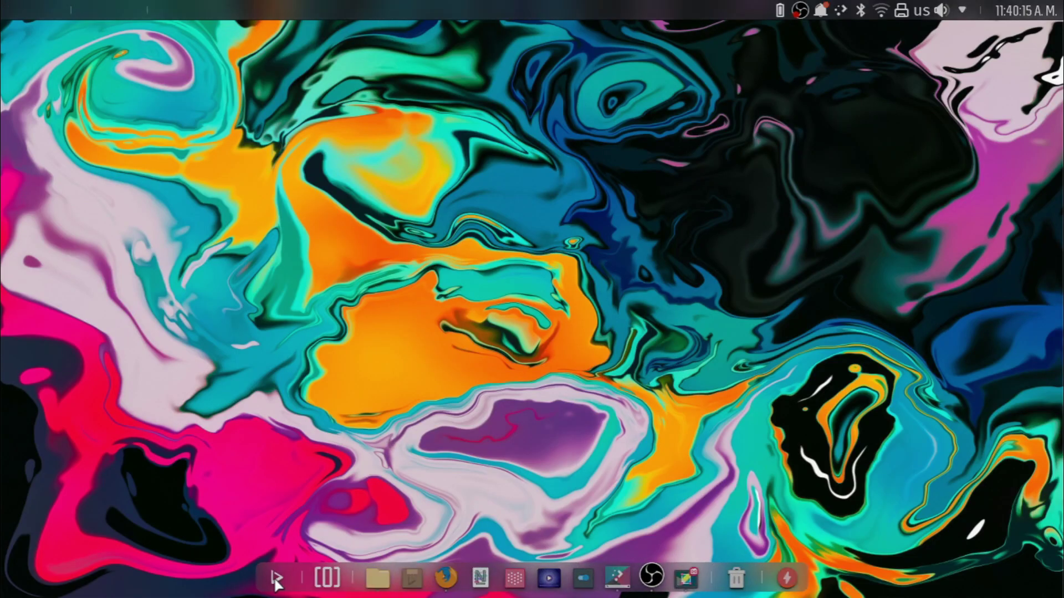
- Show the application launcher, try a screenshot of it and open NX Software Center
{"action": "left_click", "coordinate": [277, 576]}
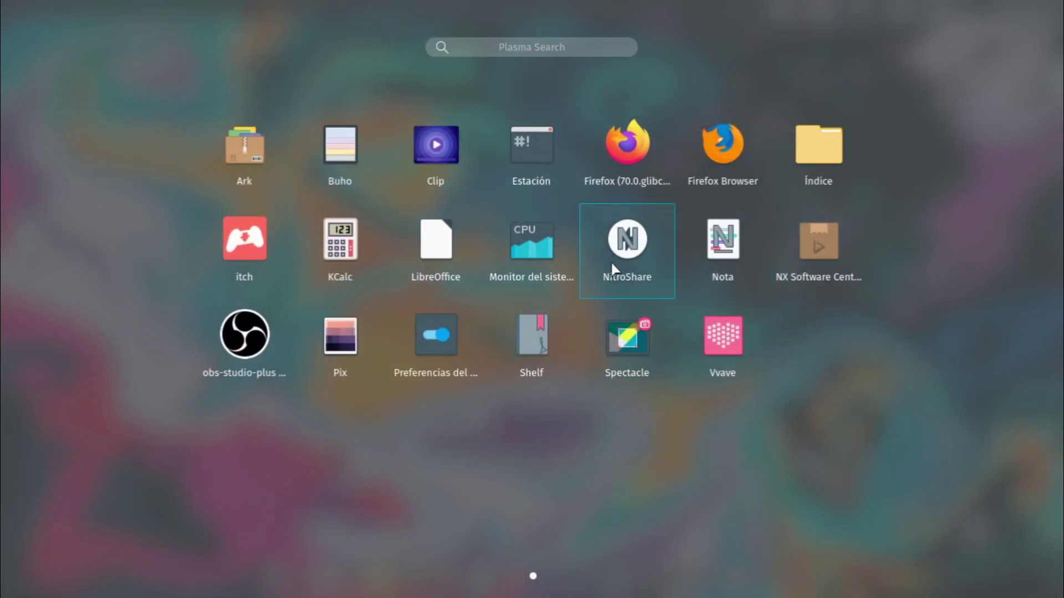
{"action": "key", "text": "Print"}
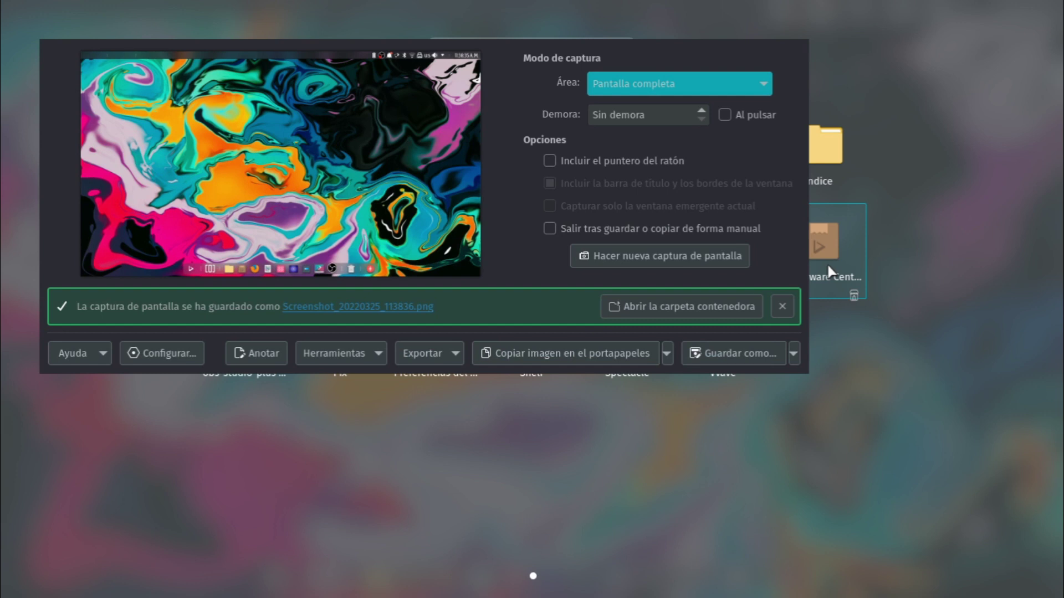
{"action": "left_click", "coordinate": [828, 267]}
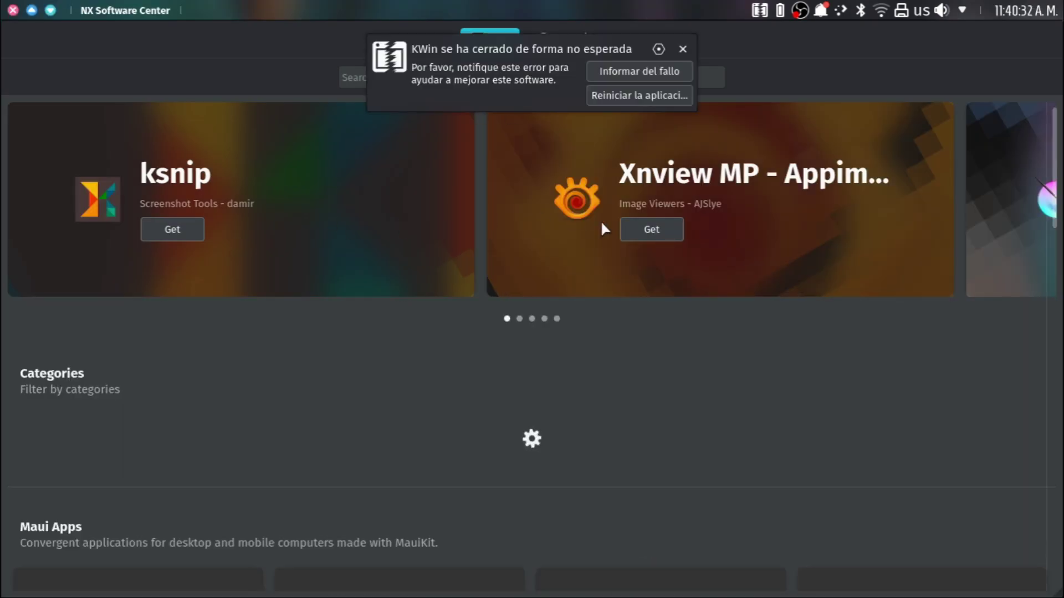
- Look through the store's featured sections, from Maui Apps to Most Popular, and return to the beginning of the page
{"action": "scroll", "coordinate": [557, 284], "scroll_direction": "down", "scroll_amount": 5}
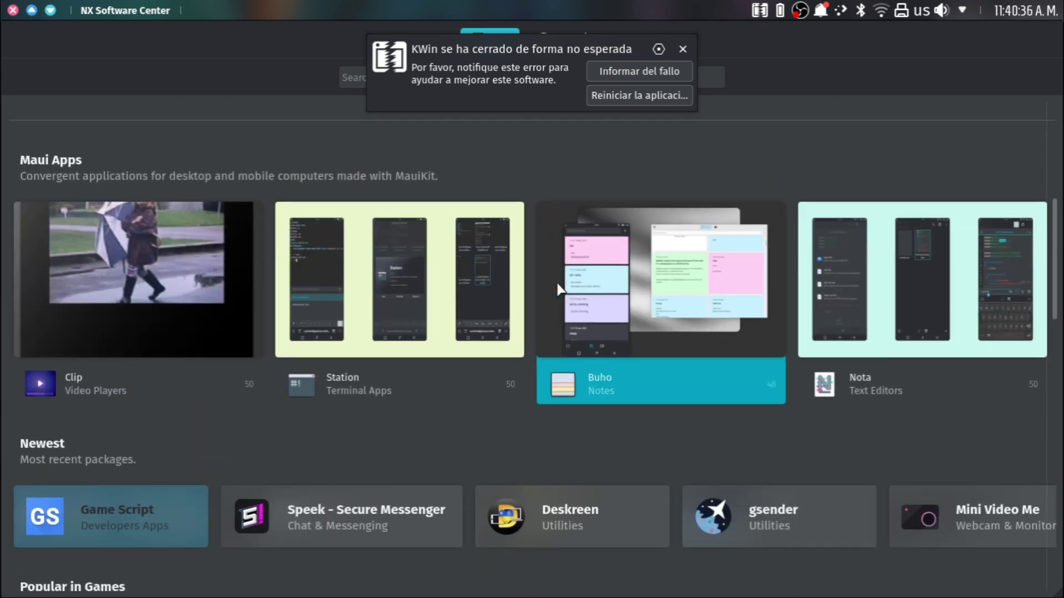
{"action": "scroll", "coordinate": [557, 289], "scroll_direction": "down", "scroll_amount": 5}
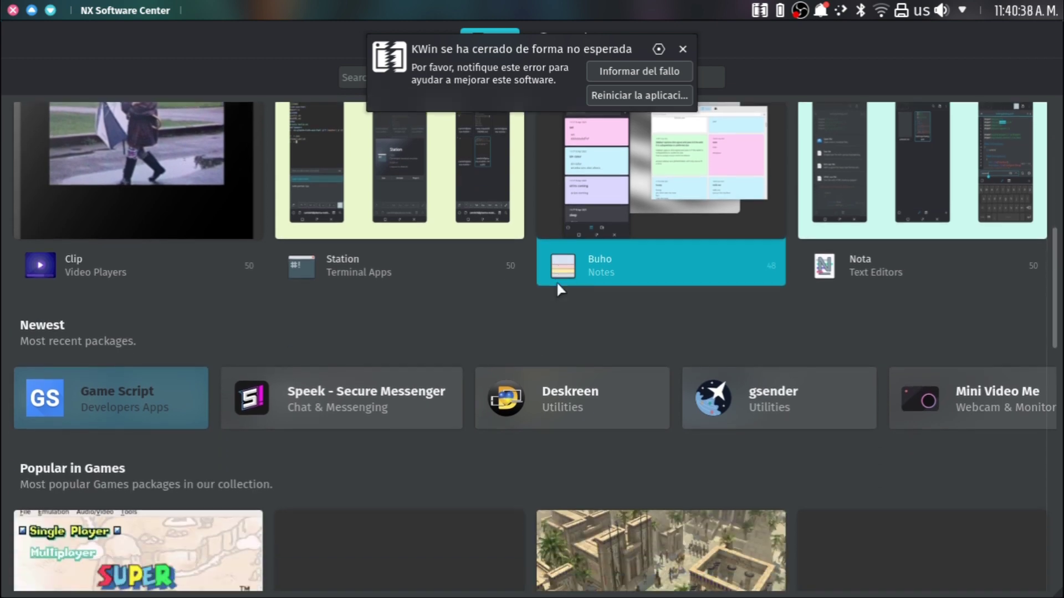
{"action": "scroll", "coordinate": [557, 288], "scroll_direction": "down", "scroll_amount": 6}
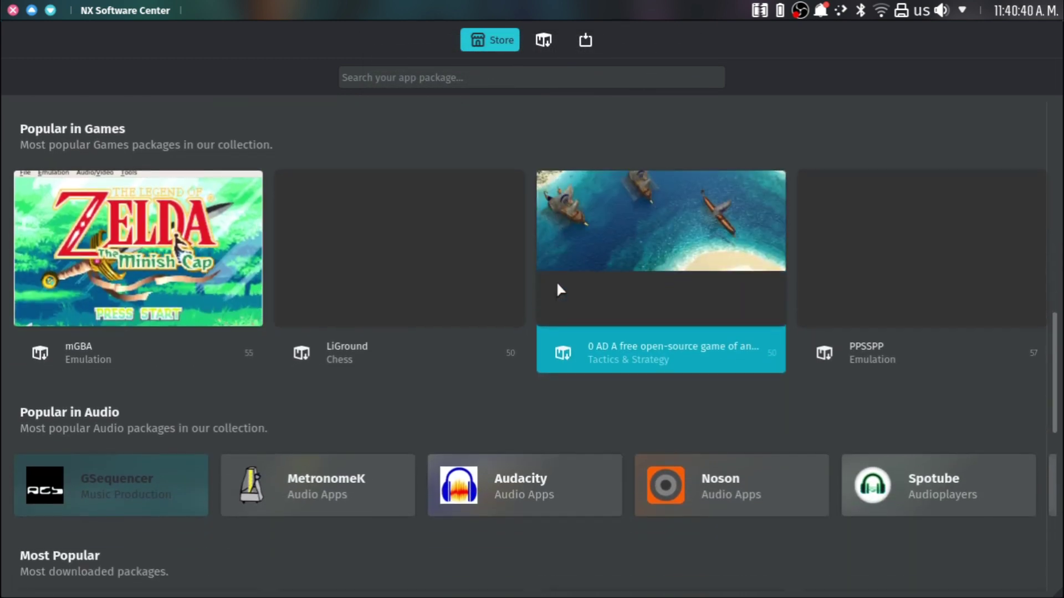
{"action": "scroll", "coordinate": [558, 289], "scroll_direction": "down", "scroll_amount": 3}
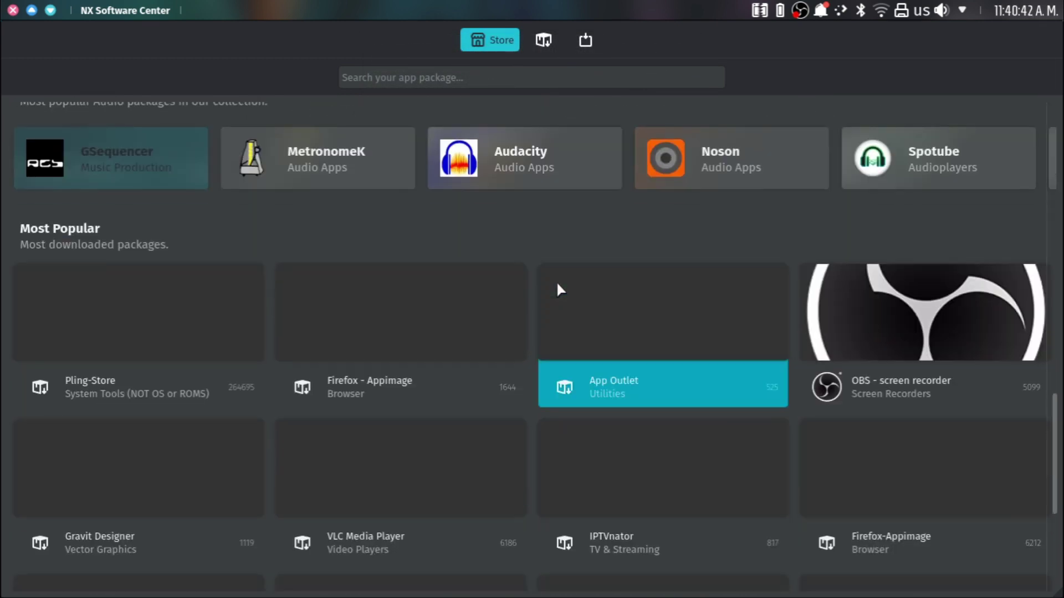
{"action": "key", "text": "Right"}
{"action": "key", "text": "Down"}
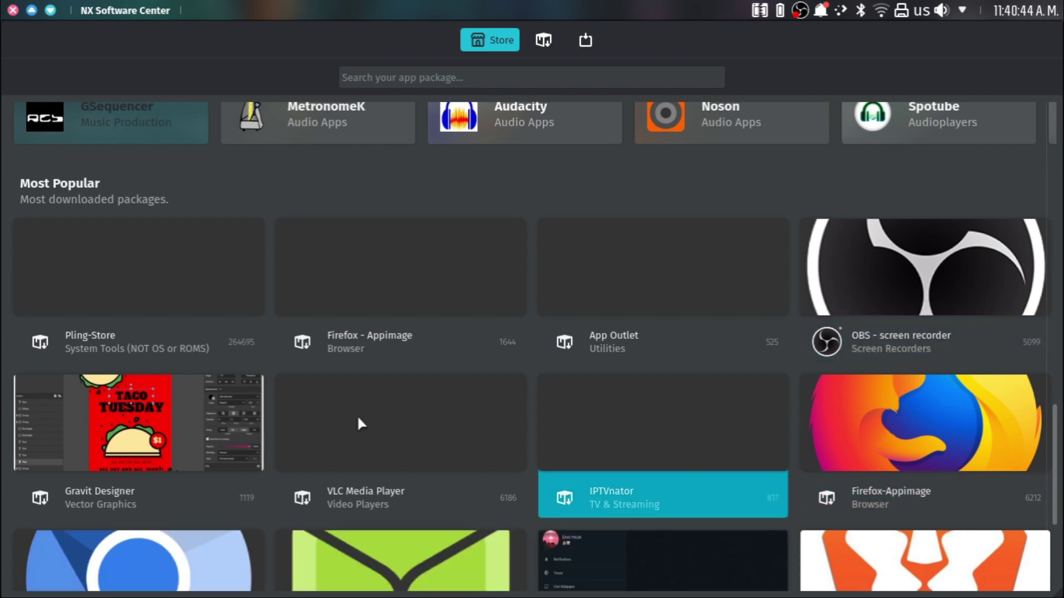
{"action": "scroll", "coordinate": [162, 413], "scroll_direction": "down", "scroll_amount": 3}
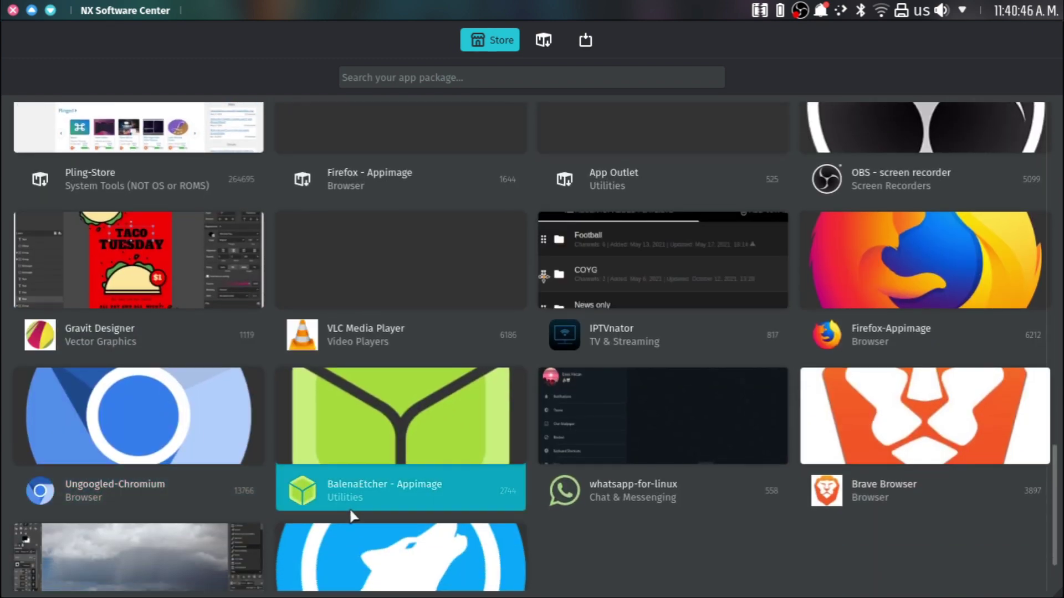
{"action": "scroll", "coordinate": [388, 498], "scroll_direction": "down", "scroll_amount": 2}
{"action": "scroll", "coordinate": [490, 438], "scroll_direction": "up", "scroll_amount": 10}
{"action": "scroll", "coordinate": [490, 434], "scroll_direction": "up", "scroll_amount": 5}
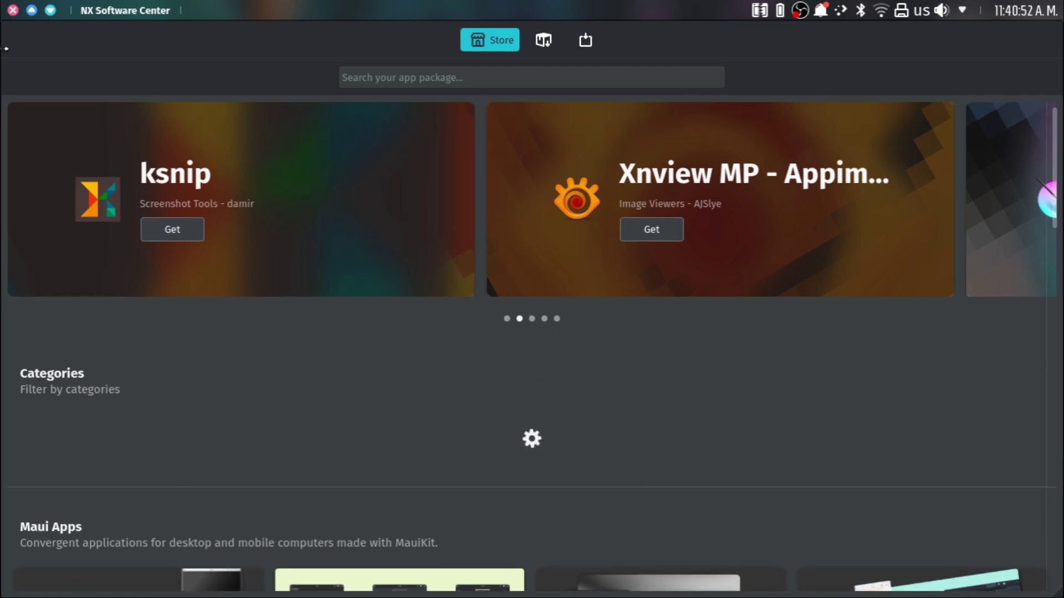
- Minimize NX Software Center and bring the Firefox window with the Xtrafondos wallpaper page to the front
{"action": "left_click", "coordinate": [48, 9]}
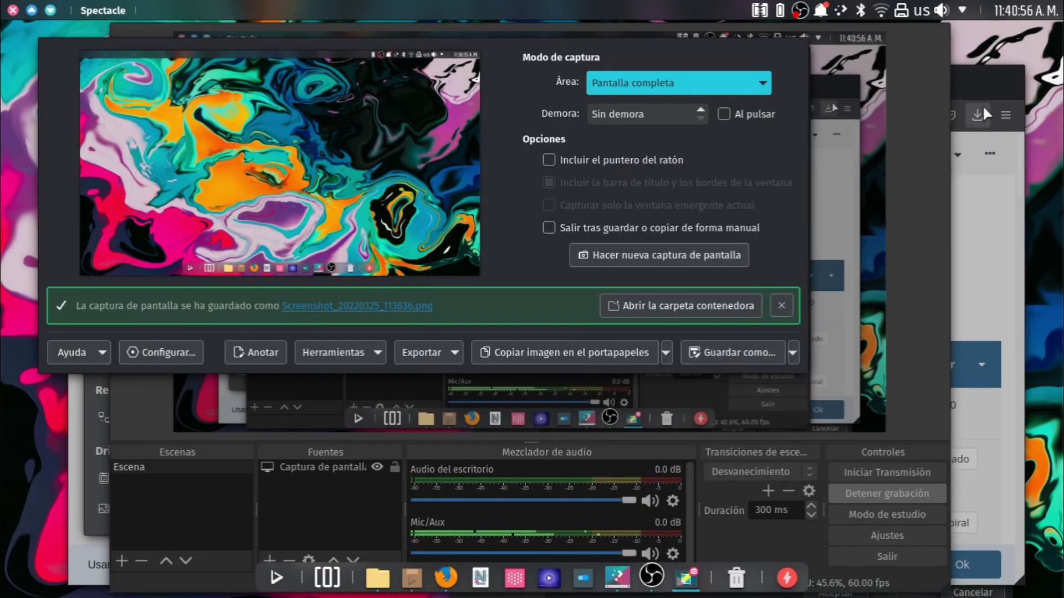
{"action": "left_click", "coordinate": [976, 78]}
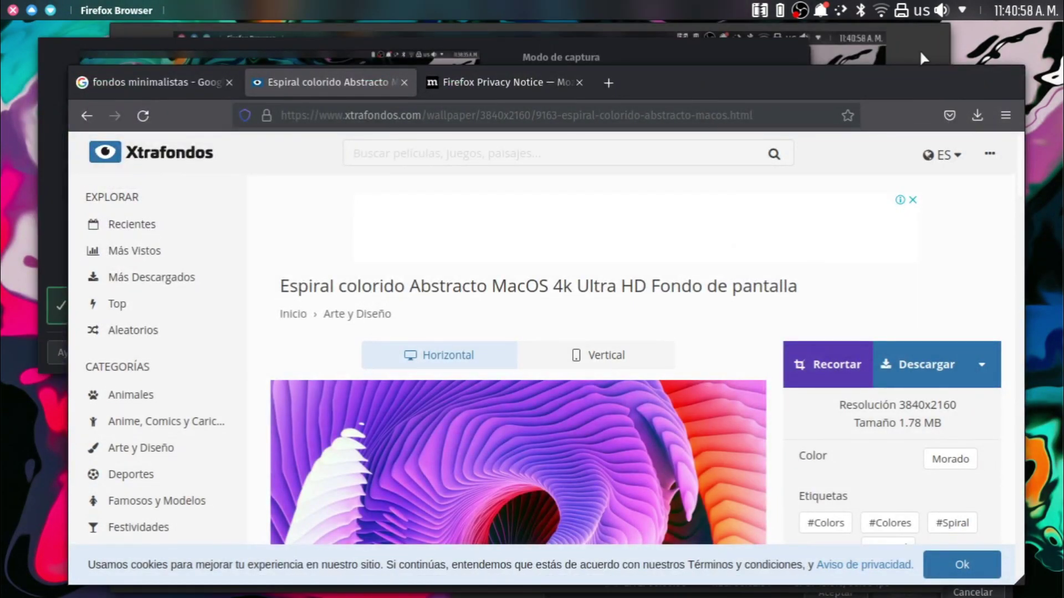
- Switch between the OBS and Firefox windows and minimize OBS so that Firefox is in front
{"action": "left_click", "coordinate": [921, 57]}
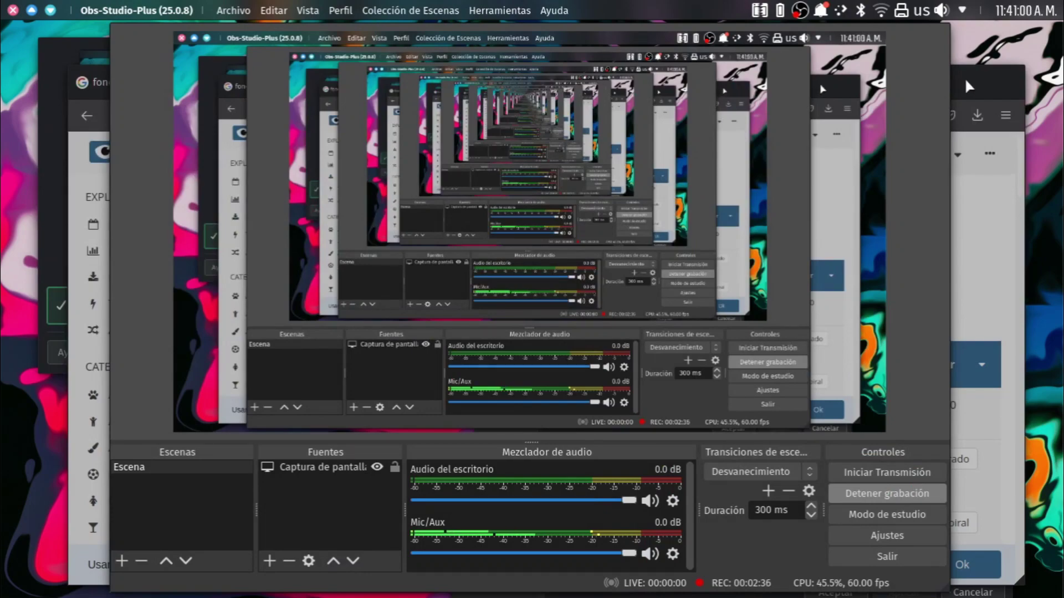
{"action": "left_click", "coordinate": [966, 82]}
{"action": "left_click", "coordinate": [916, 38]}
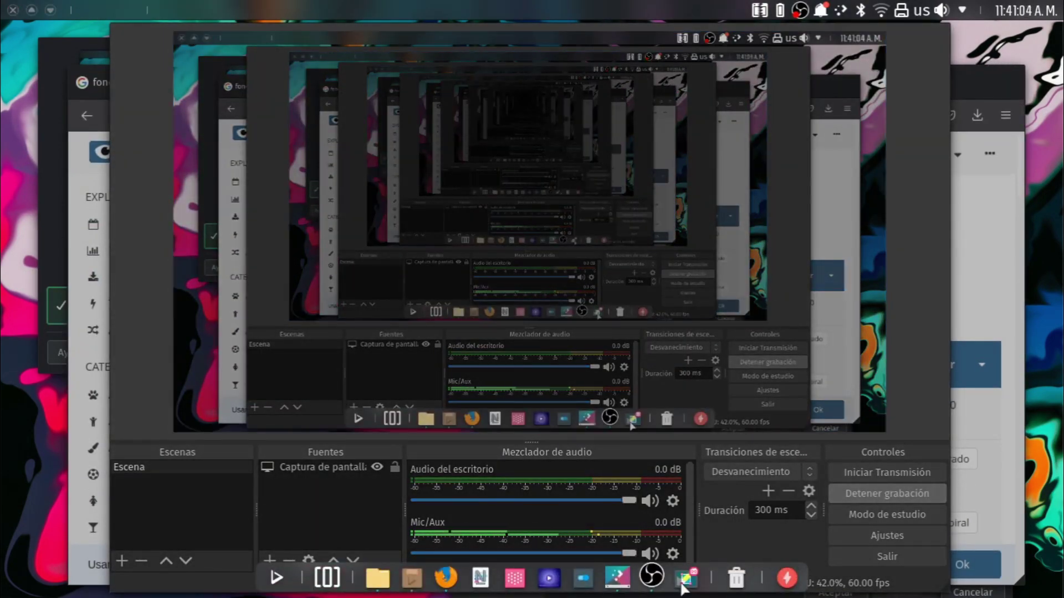
{"action": "right_click", "coordinate": [659, 585]}
{"action": "left_click", "coordinate": [654, 582]}
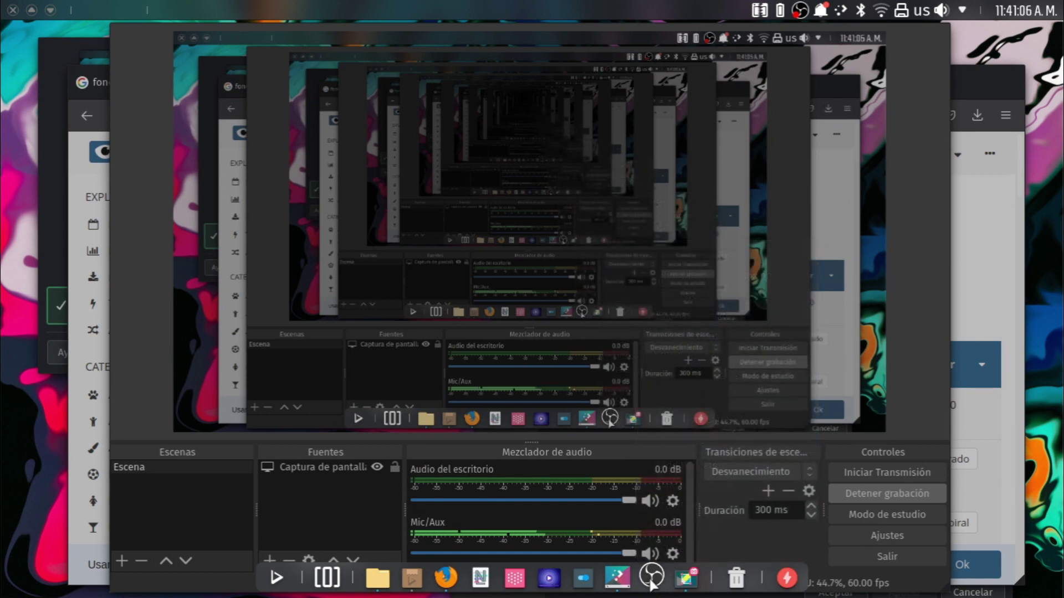
{"action": "left_click", "coordinate": [653, 582]}
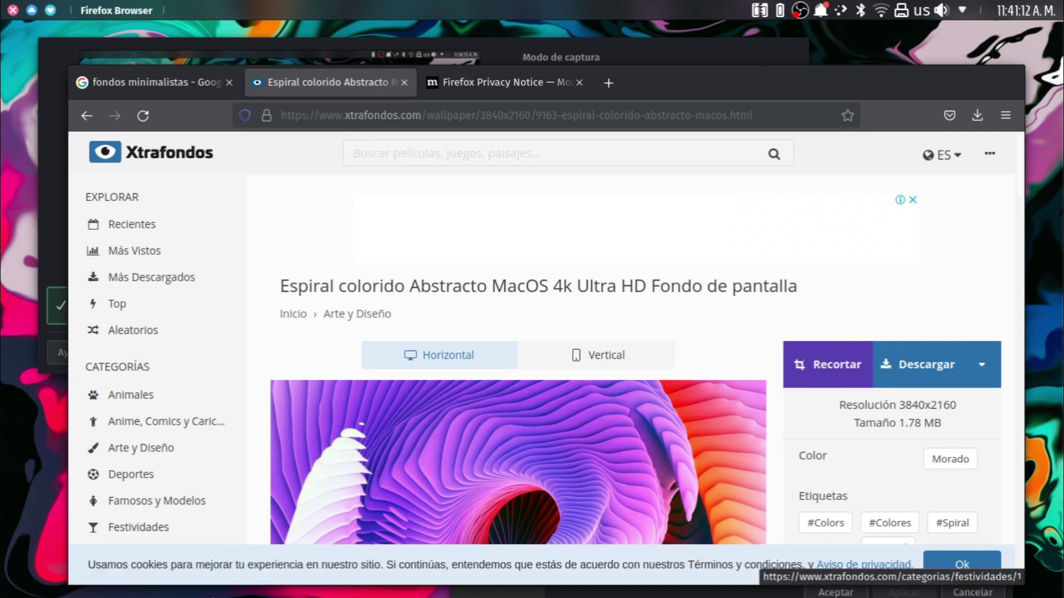
- View the overview of open windows and virtual desktops, leave it, and bring the Spectacle window to the front
{"action": "mouse_move", "coordinate": [485, 596]}
{"action": "left_click", "coordinate": [335, 583]}
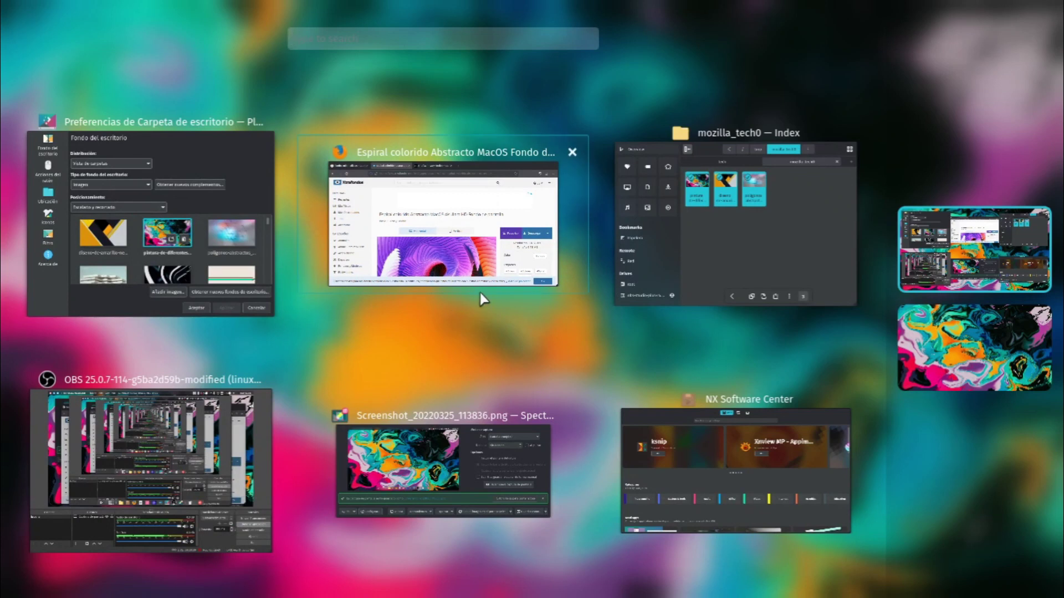
{"action": "left_click", "coordinate": [803, 38]}
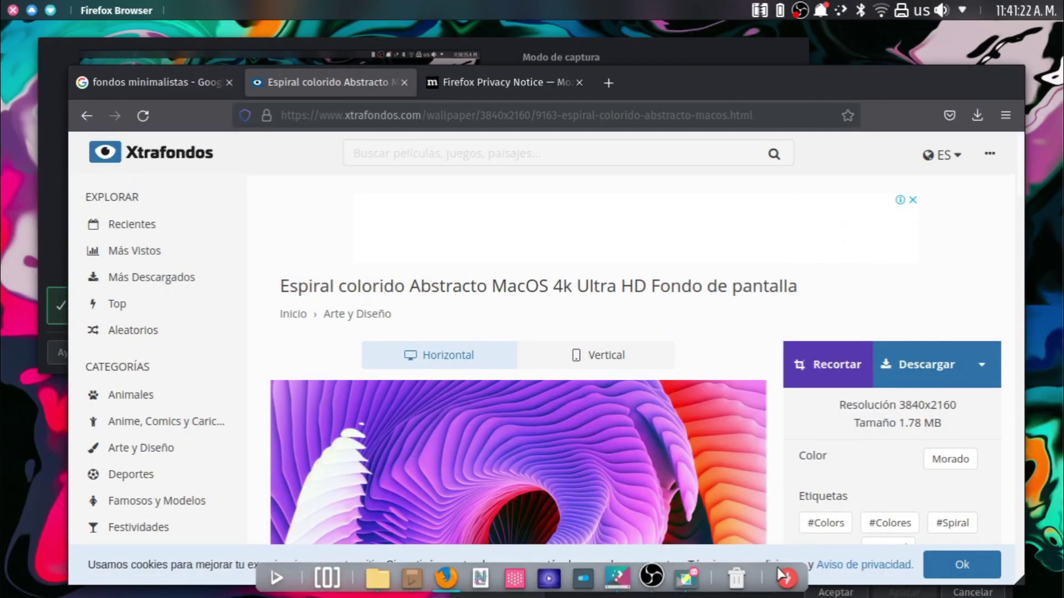
{"action": "left_click", "coordinate": [688, 581]}
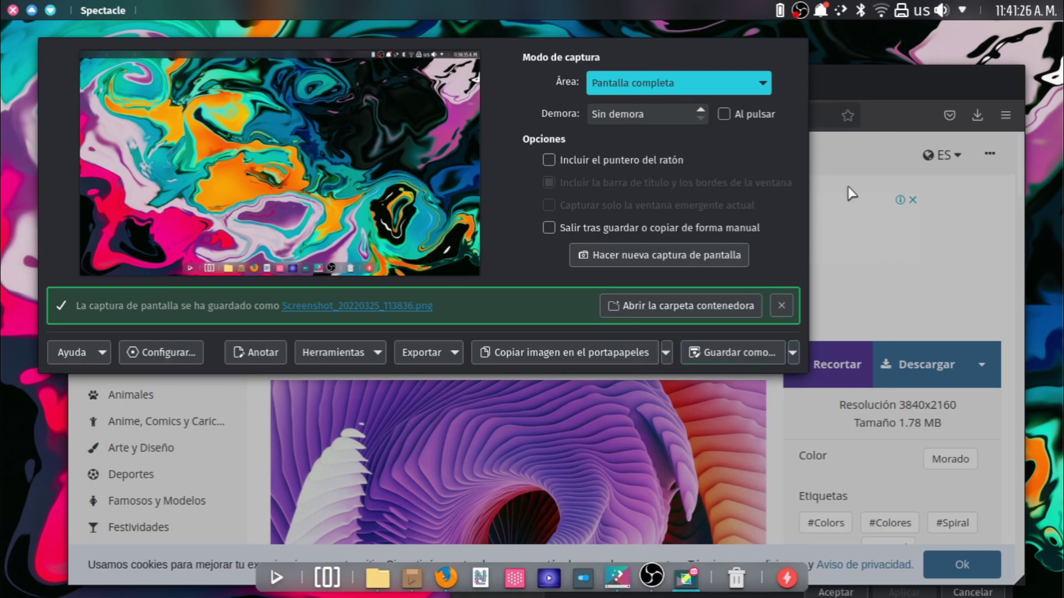
- From the second virtual desktop, take a full-screen capture of the window overview and return to the first desktop
{"action": "scroll", "coordinate": [925, 47], "scroll_direction": "down", "scroll_amount": 1}
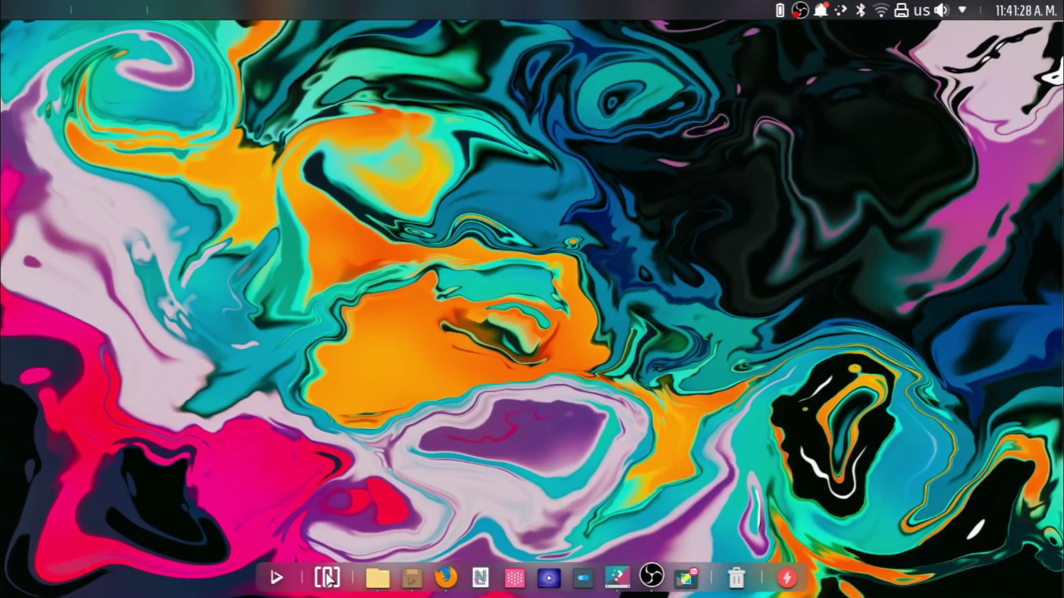
{"action": "left_click", "coordinate": [328, 578]}
{"action": "left_click", "coordinate": [326, 577]}
{"action": "left_click", "coordinate": [326, 577]}
{"action": "left_click", "coordinate": [910, 241]}
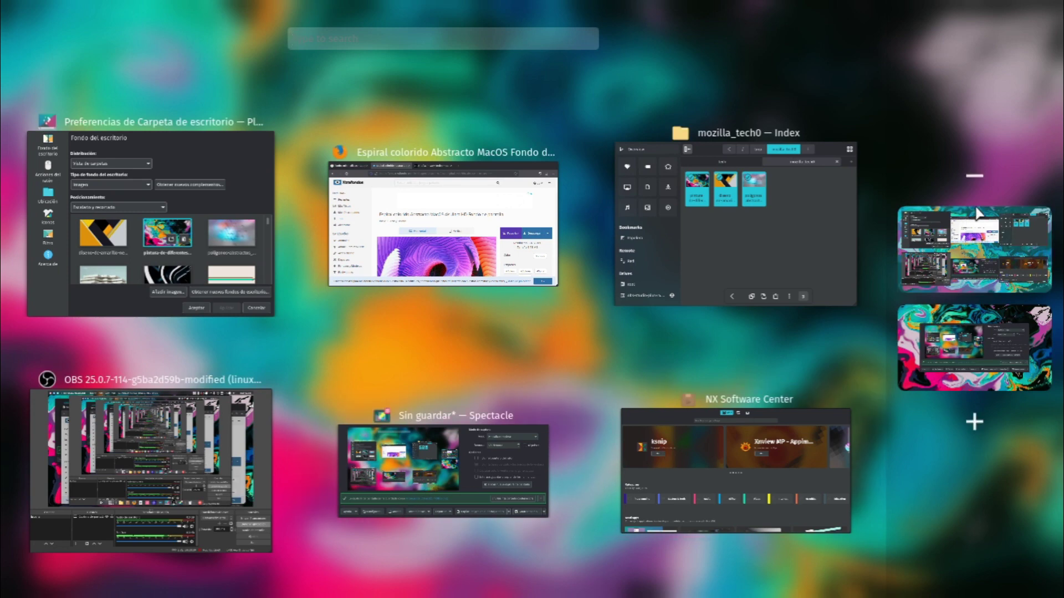
{"action": "left_click", "coordinate": [985, 228]}
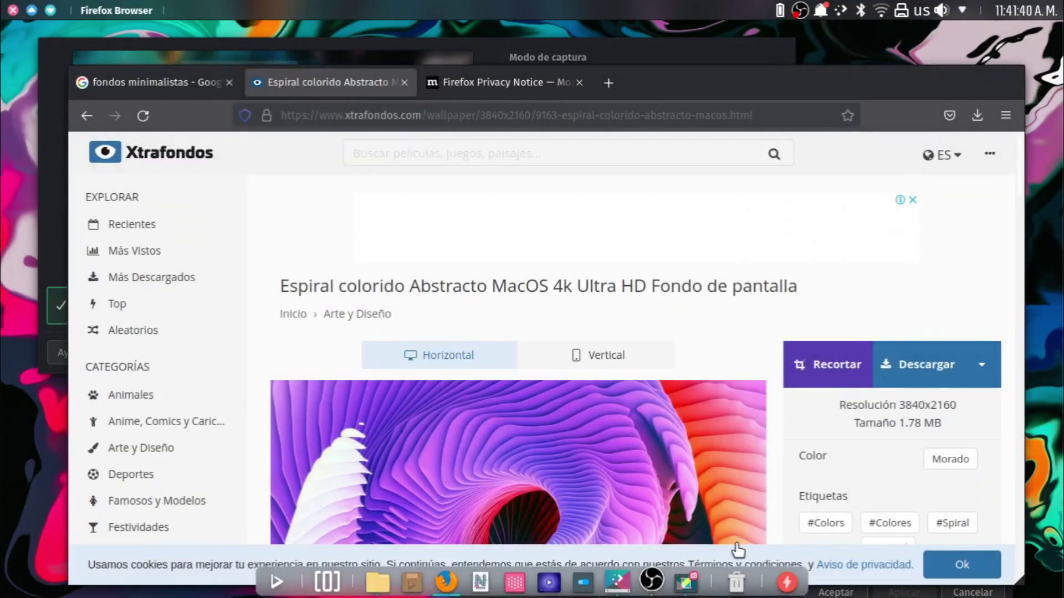
- Save the new Spectacle capture of the window overview as Screenshot_20220325_114134.png in the Imágenes folder
{"action": "left_click", "coordinate": [693, 585]}
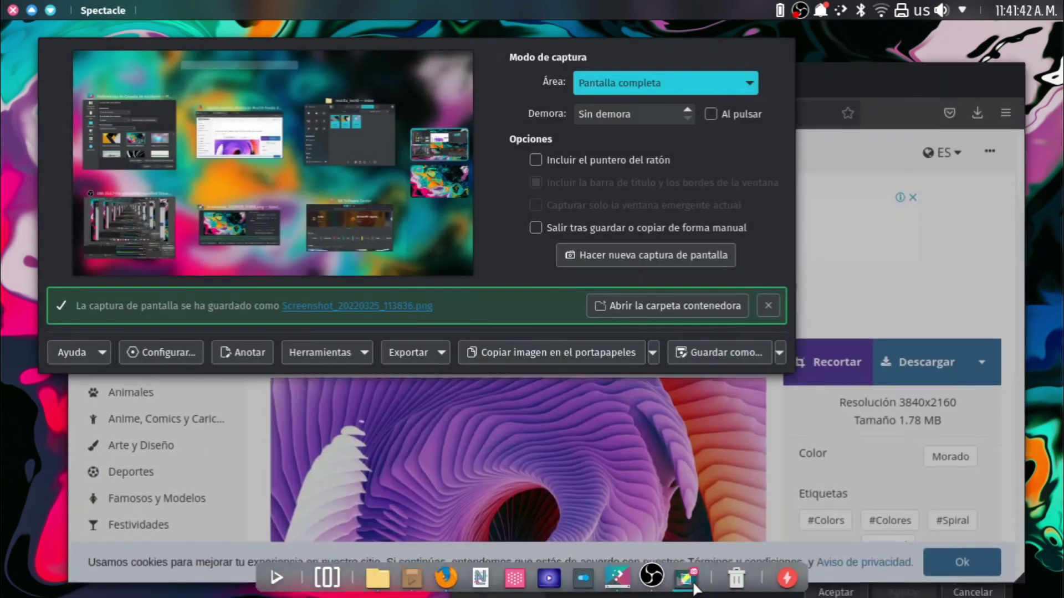
{"action": "left_click", "coordinate": [712, 353]}
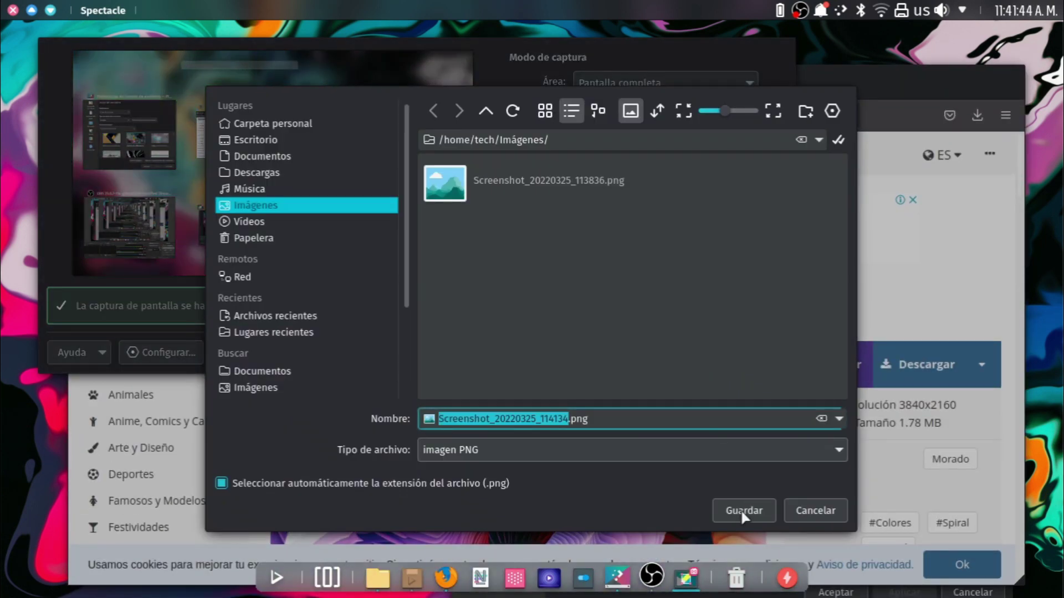
{"action": "left_click", "coordinate": [741, 511]}
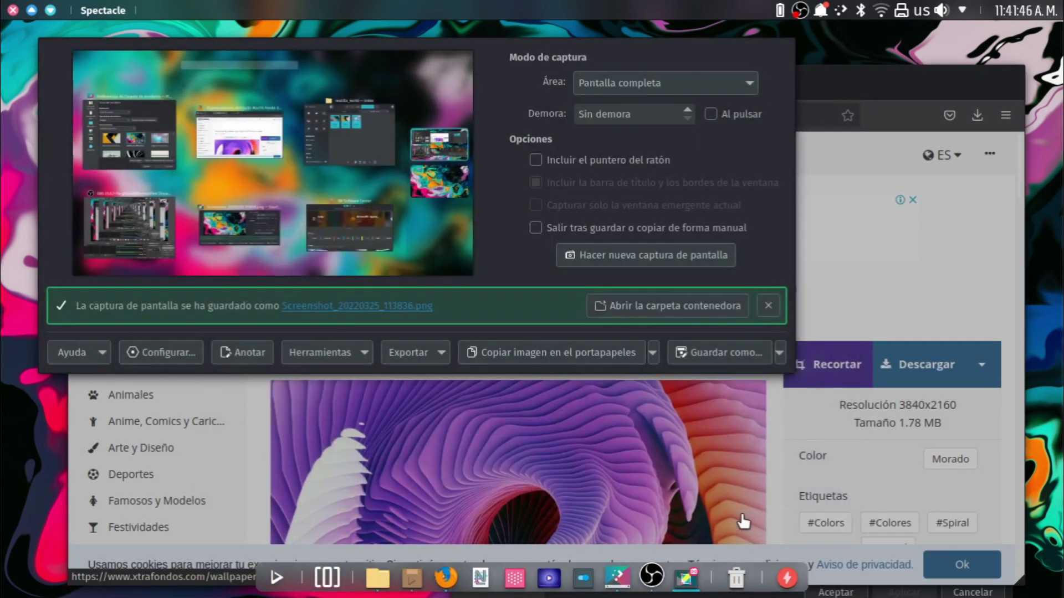
- Bring Firefox to the front maximized and enter "yoy" in the address field of a new tab
{"action": "left_click", "coordinate": [915, 139]}
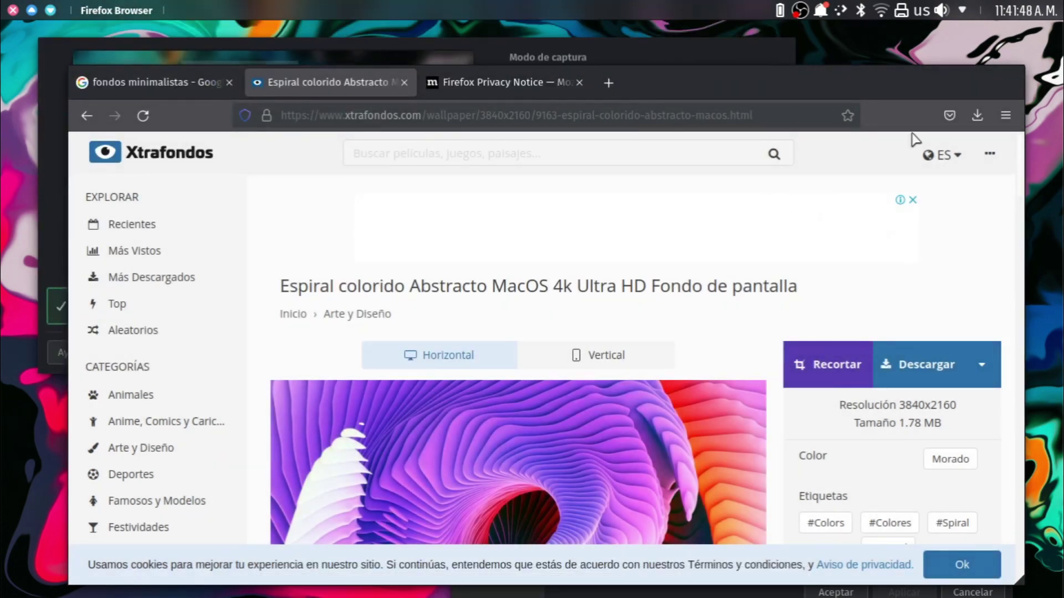
{"action": "double_click", "coordinate": [729, 72]}
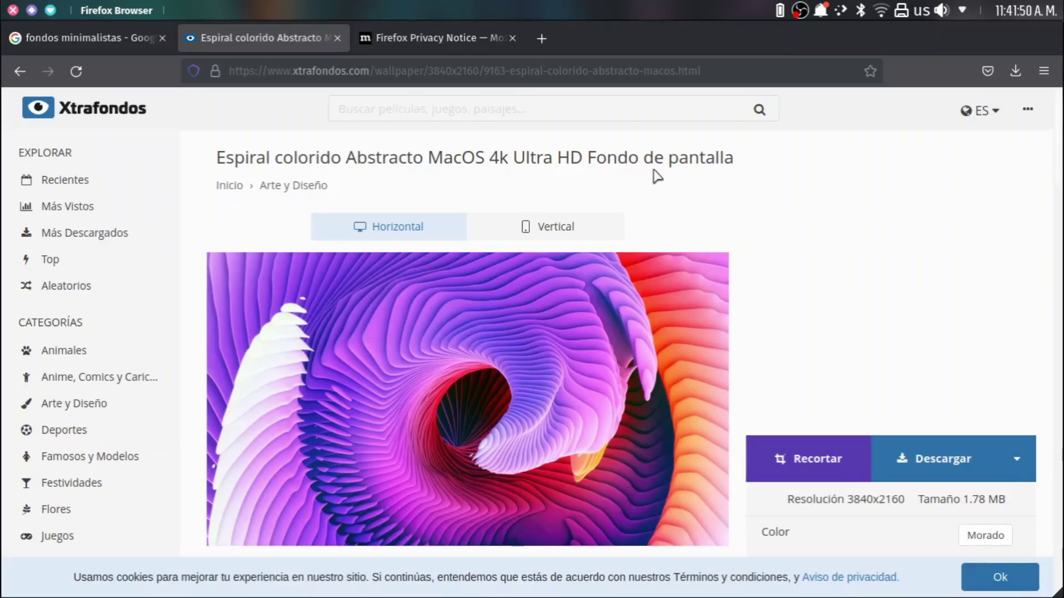
{"action": "left_click", "coordinate": [548, 42]}
{"action": "type", "text": "y"}
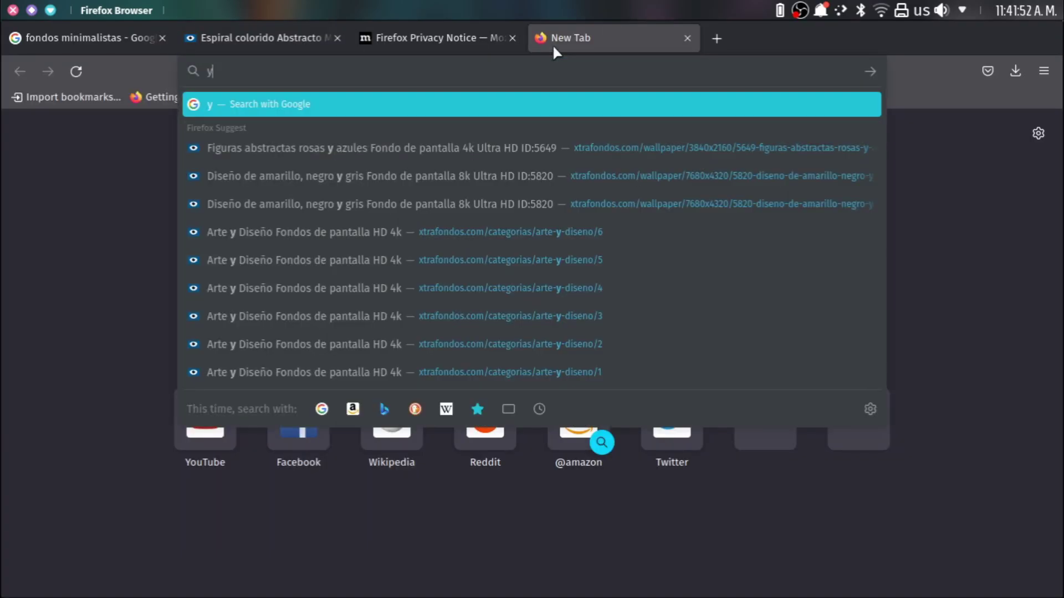
{"action": "type", "text": "oy"}
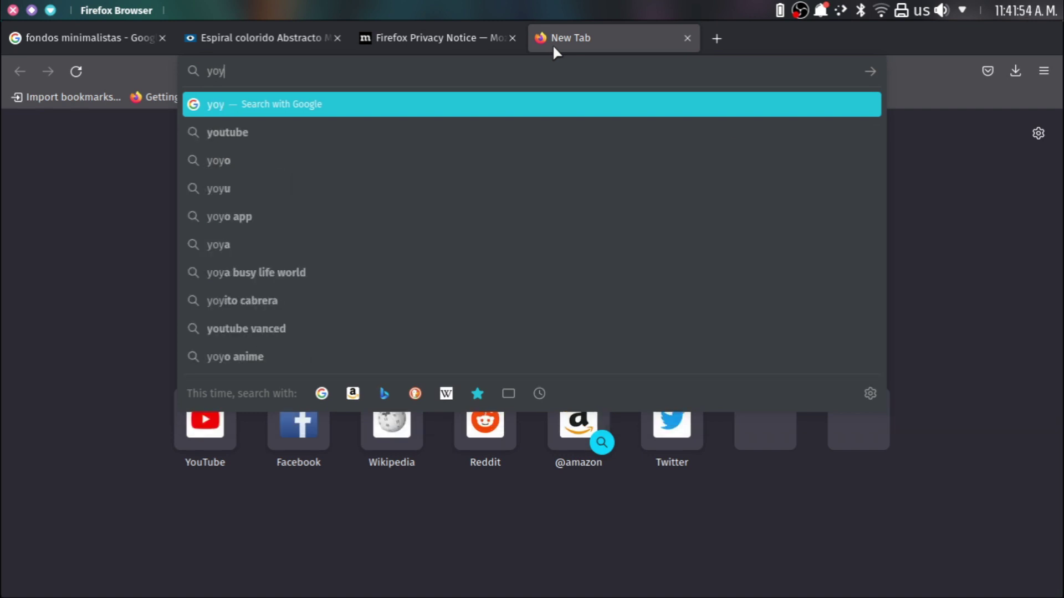